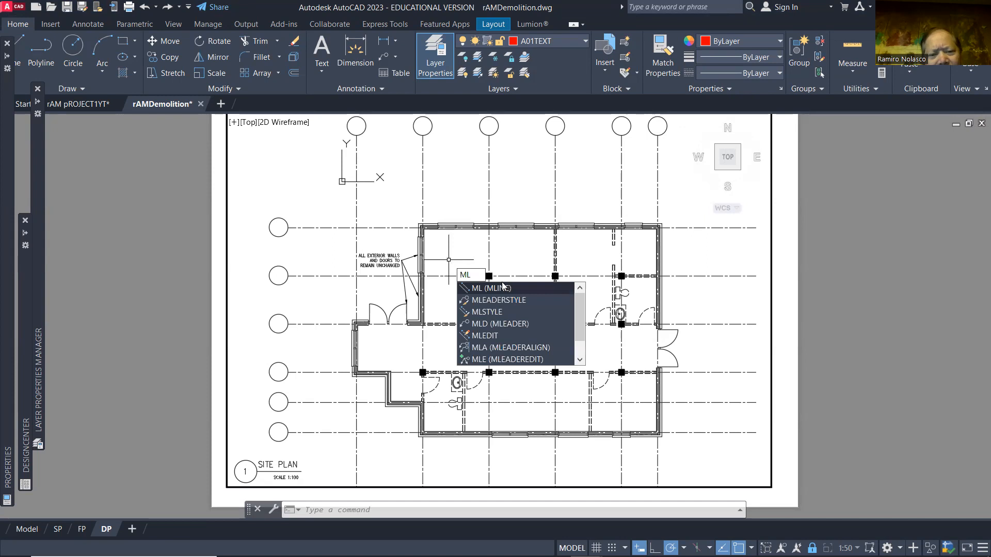
# Try a SHERIDAN TEXT text style in the current multileader style, restore DIM-TEXT-SHERIDAN, and check the leader structure and format settings.
pyautogui.click(523, 301)
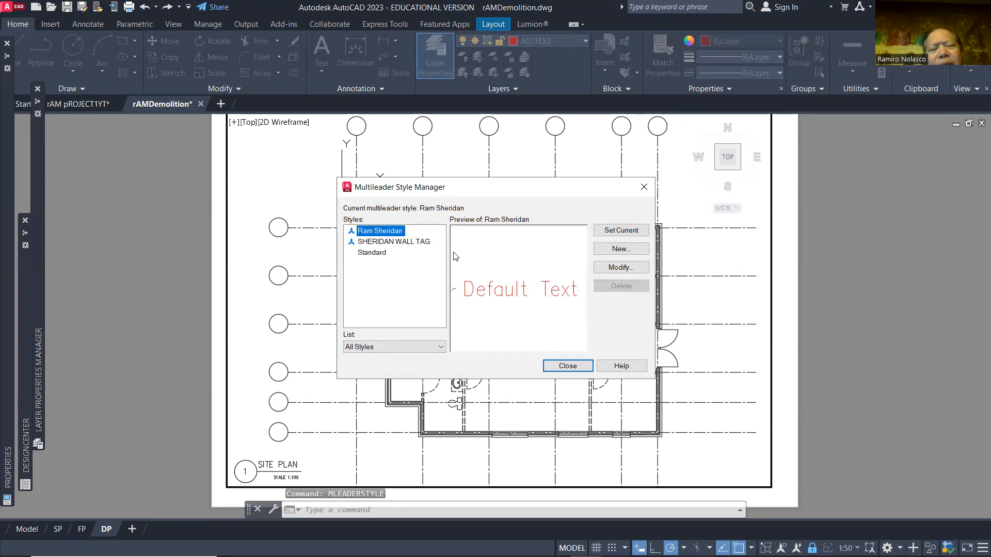
pyautogui.click(626, 268)
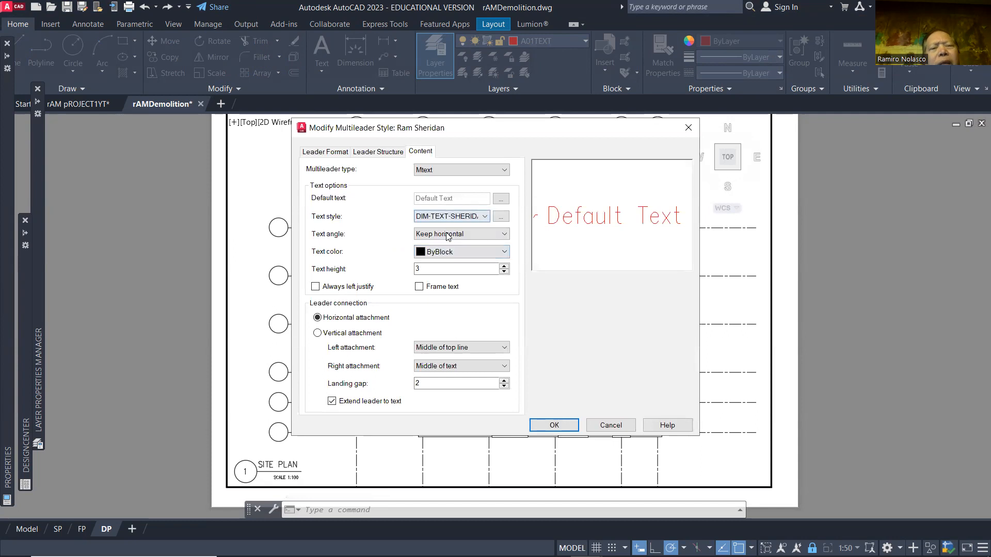
pyautogui.click(486, 217)
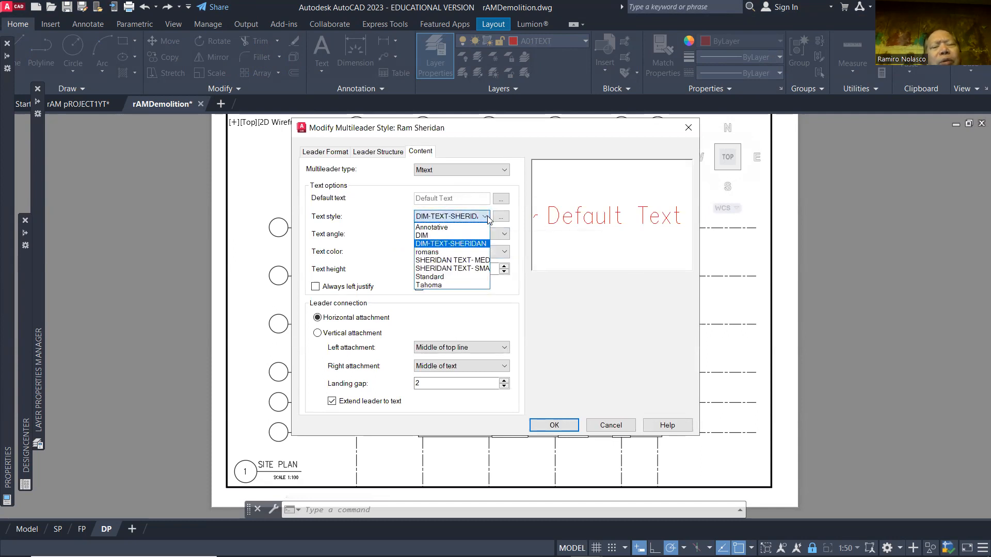
pyautogui.click(469, 262)
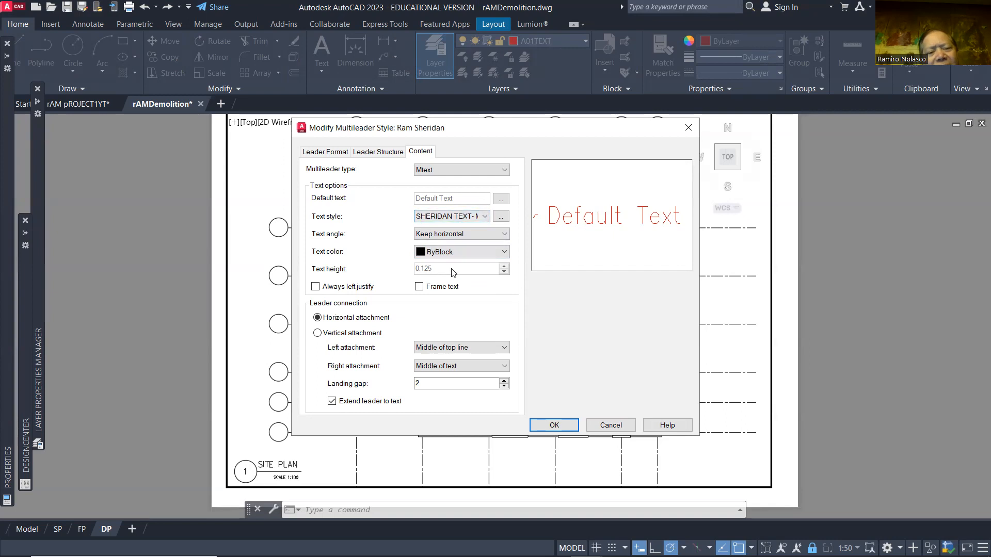
pyautogui.click(483, 217)
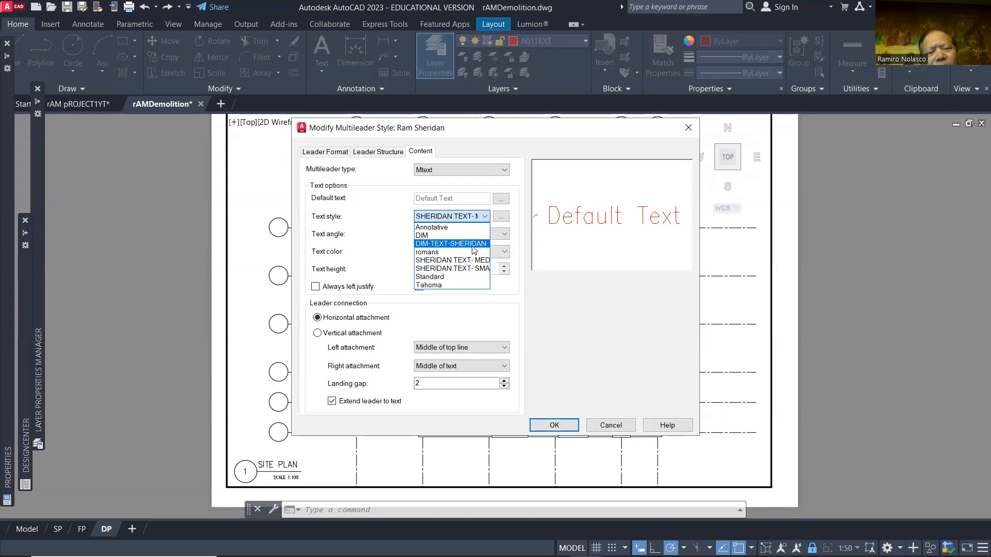
pyautogui.click(474, 244)
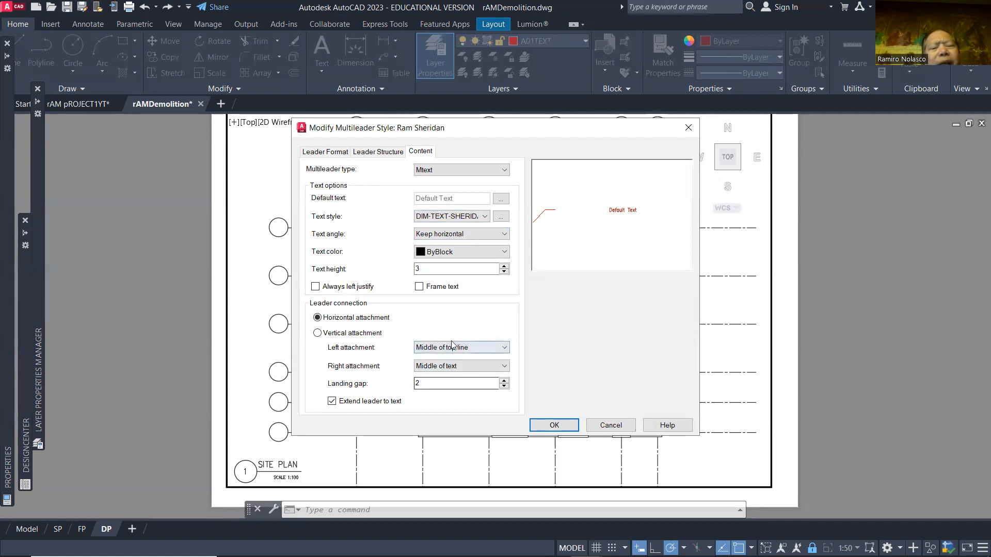
pyautogui.click(371, 155)
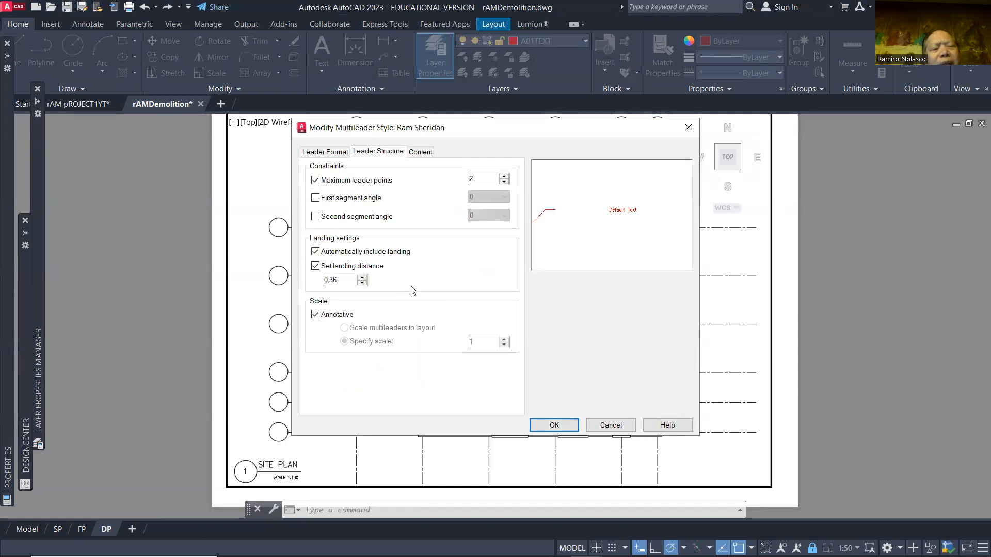
pyautogui.click(320, 154)
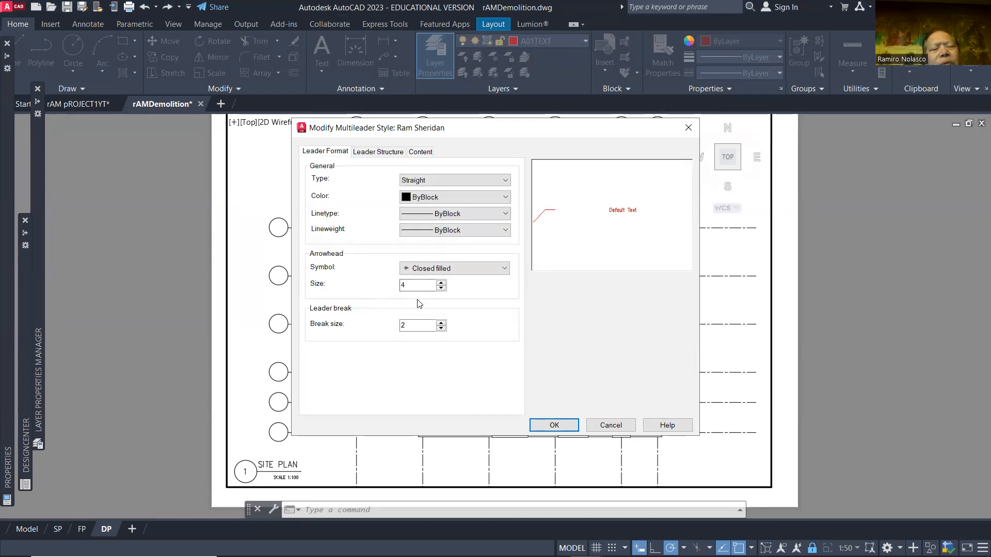
pyautogui.click(554, 425)
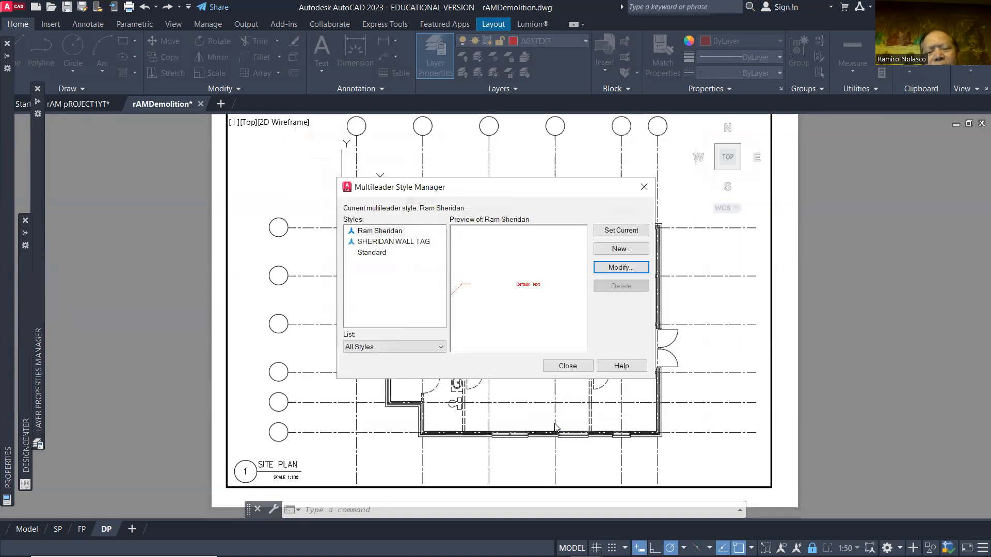
pyautogui.click(566, 366)
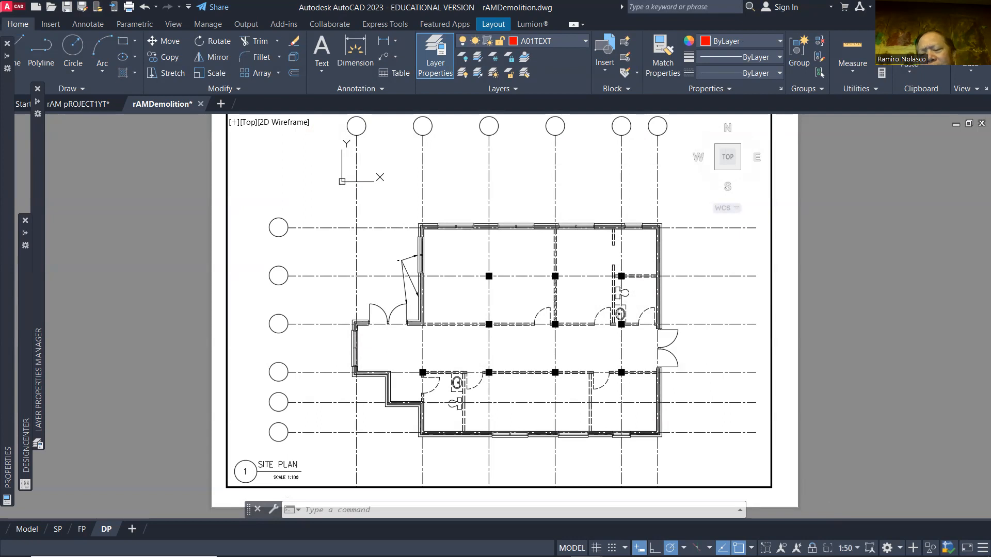
pyautogui.click(848, 548)
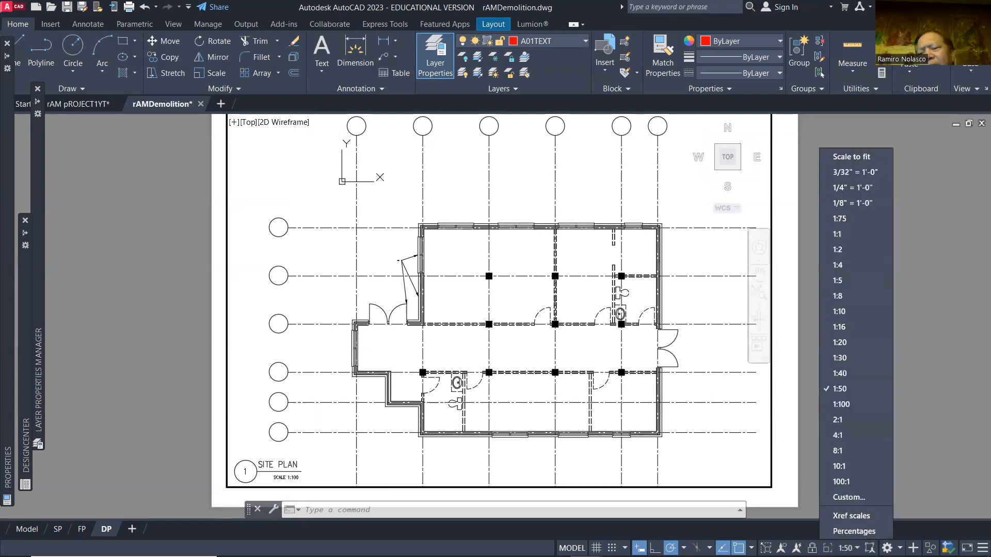
pyautogui.press('Escape')
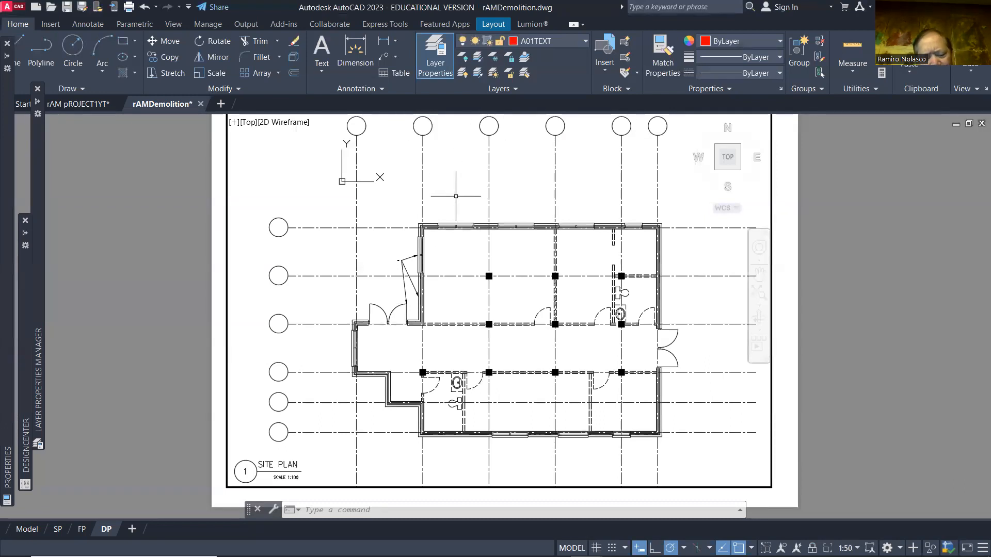
# Place a multileader with the text ddd, pointing at the toilet beside the interior wall to be demolished.
pyautogui.write('ML')
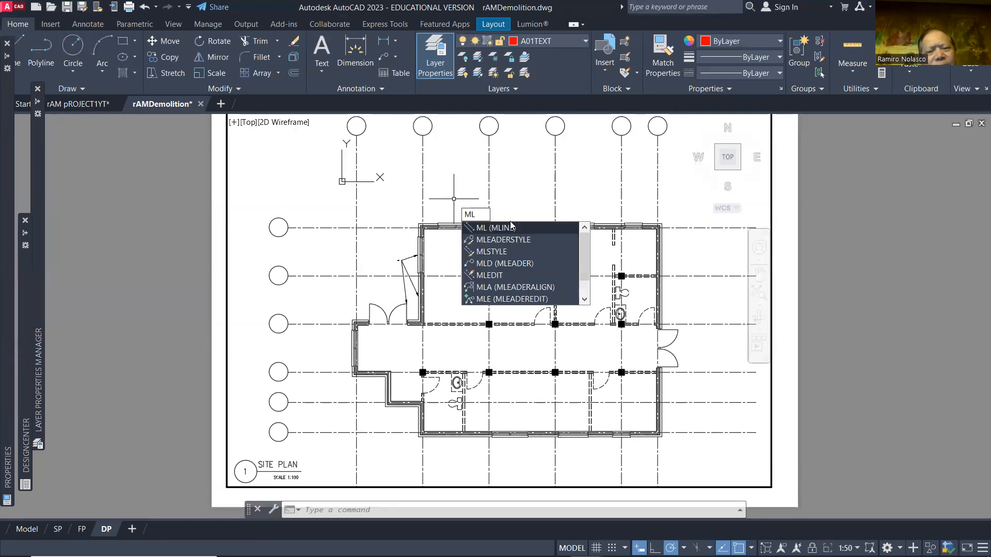
pyautogui.click(539, 264)
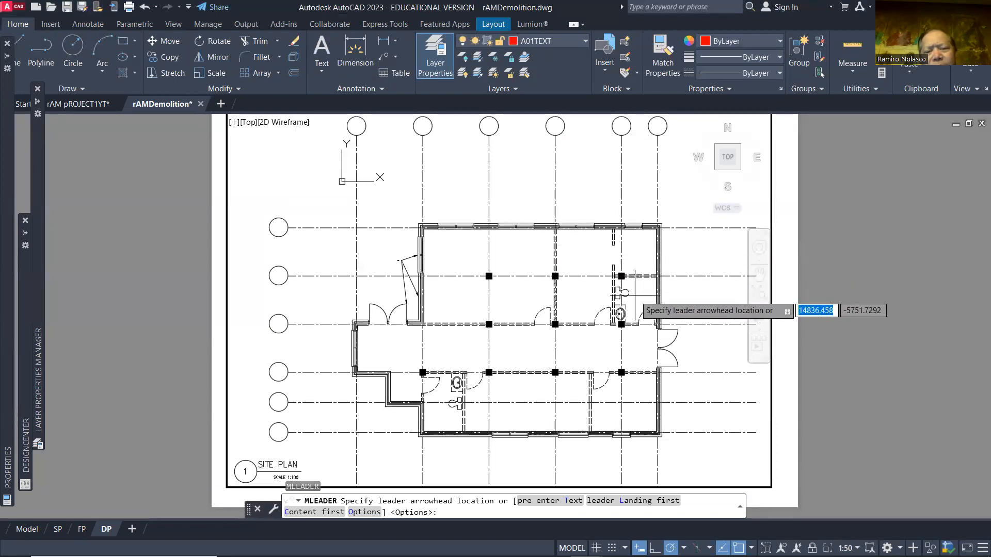
pyautogui.scroll(4, 644, 301)
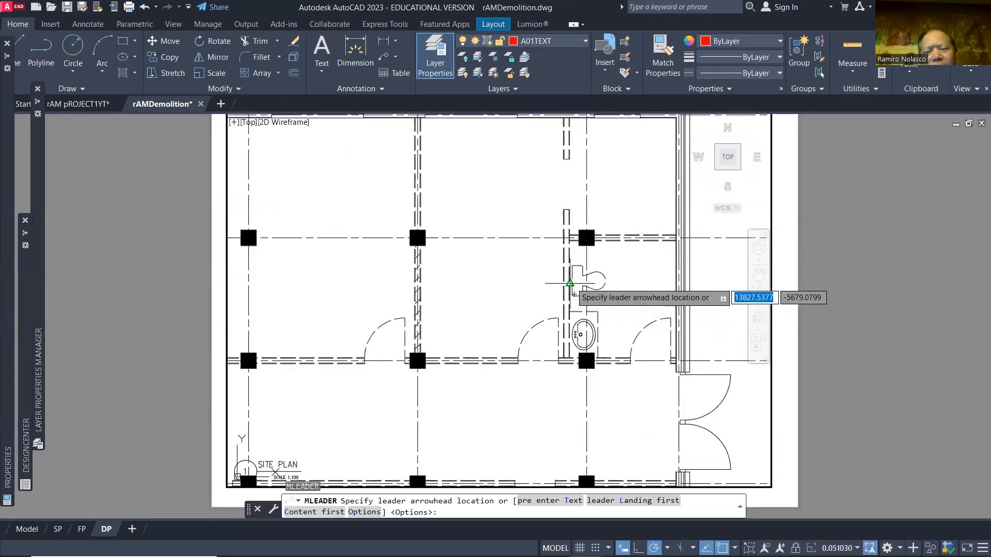
pyautogui.click(554, 276)
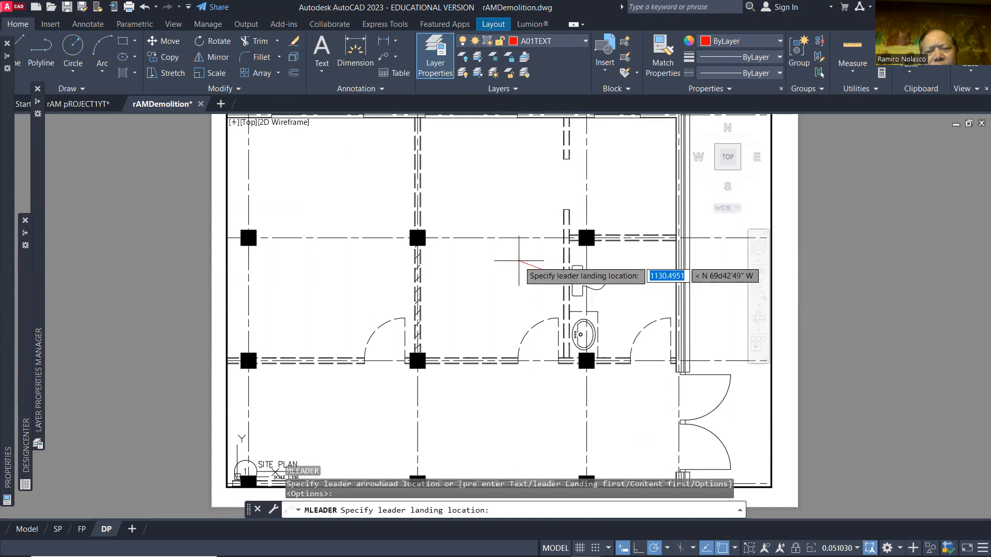
pyautogui.click(513, 262)
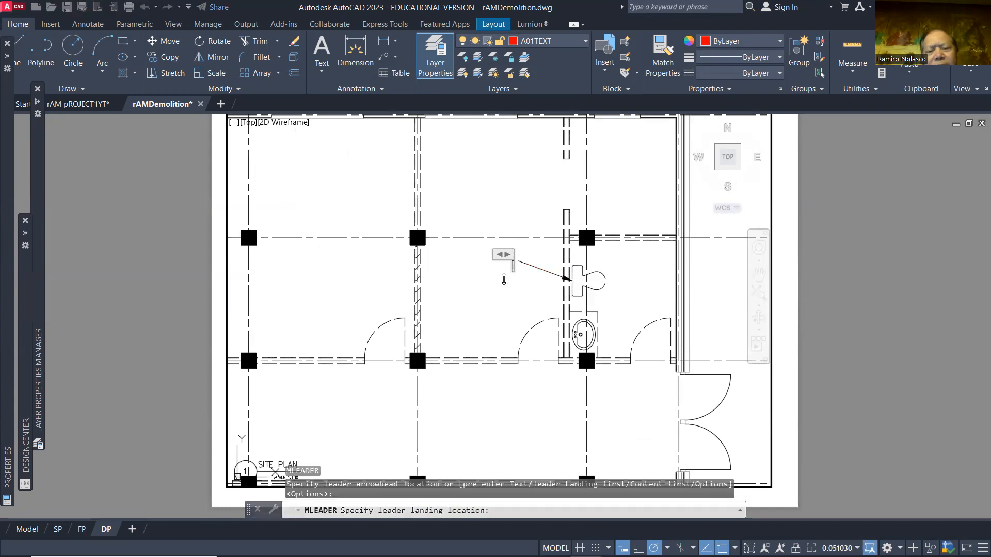
pyautogui.click(516, 285)
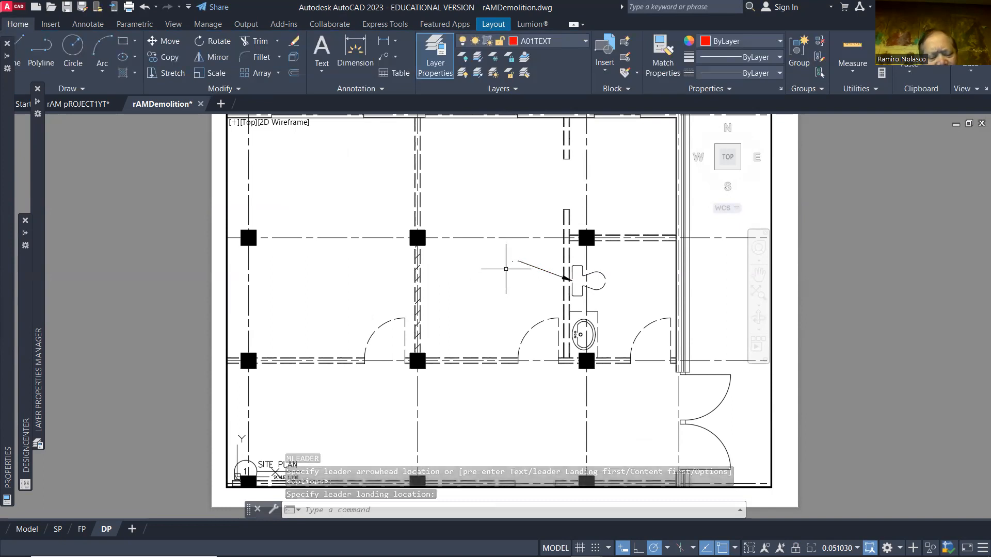
# Set the text height of the current multileader style to 3.
pyautogui.write('ML')
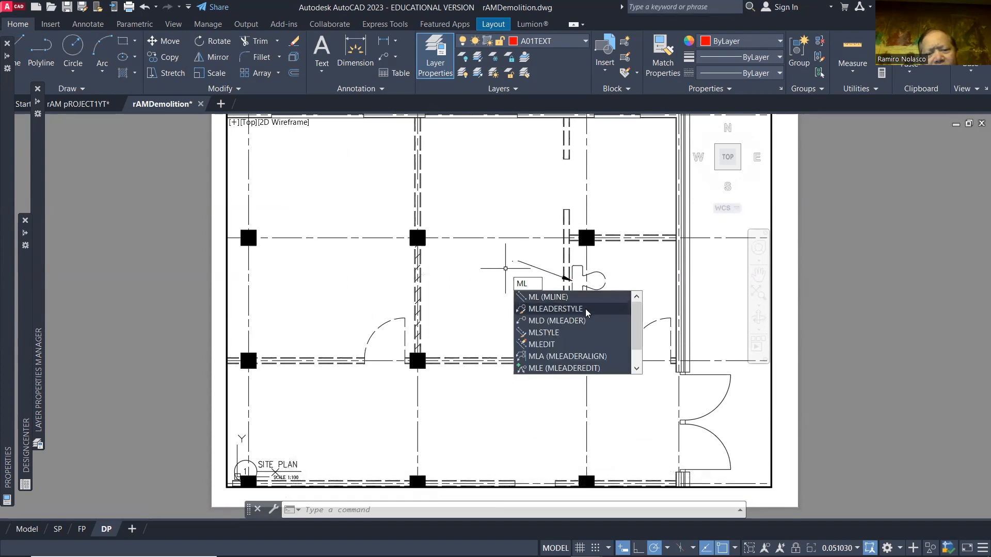
pyautogui.click(587, 309)
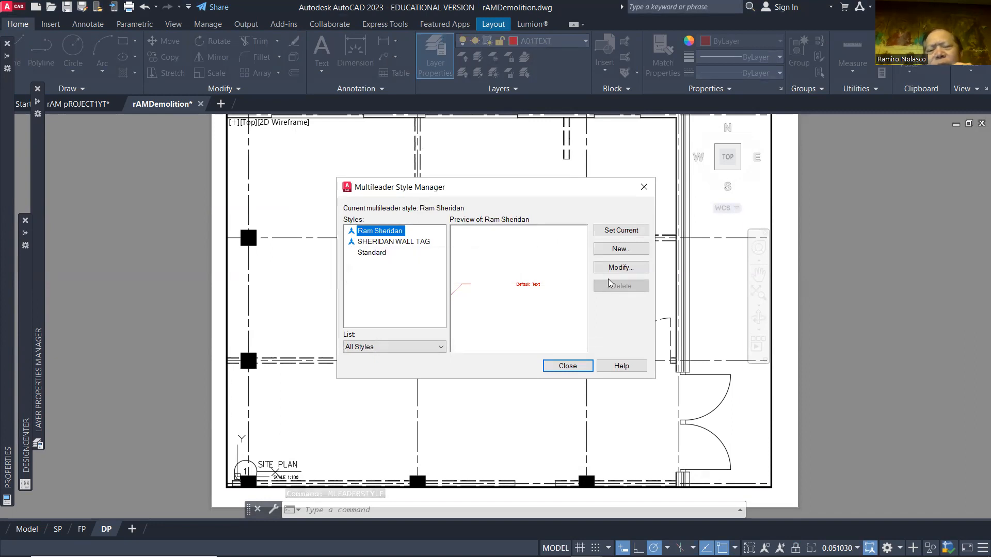
pyautogui.click(620, 268)
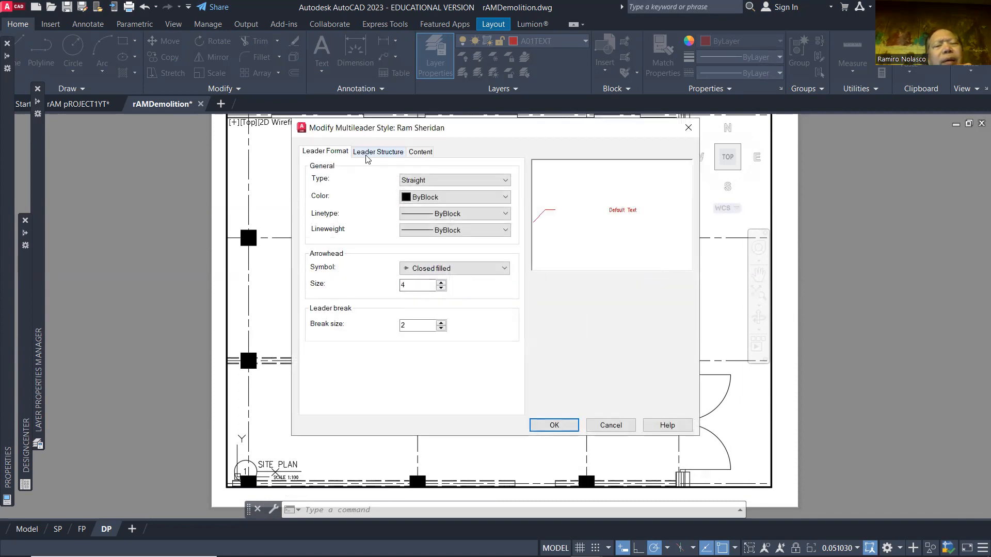
pyautogui.click(419, 152)
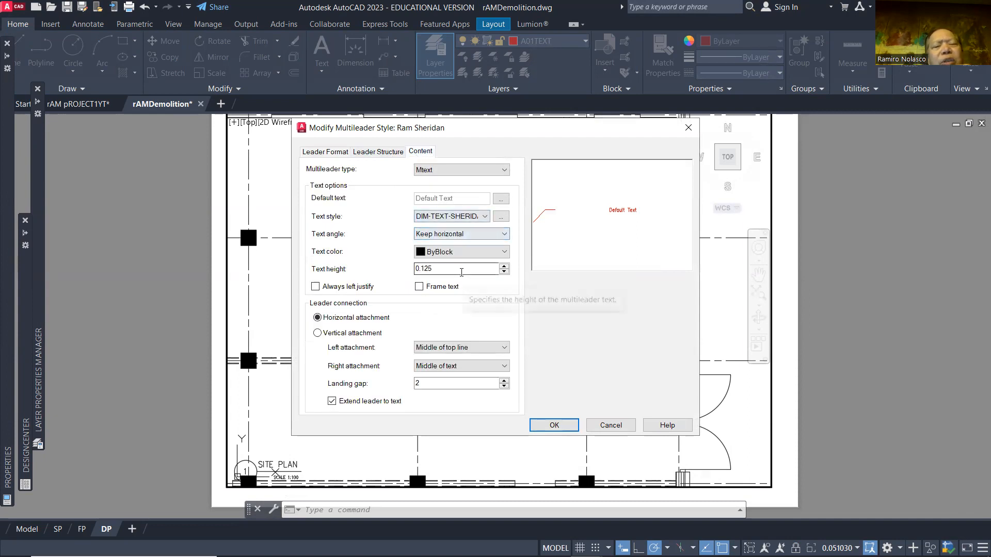
pyautogui.click(470, 267)
pyautogui.doubleClick(471, 268)
pyautogui.write('3')
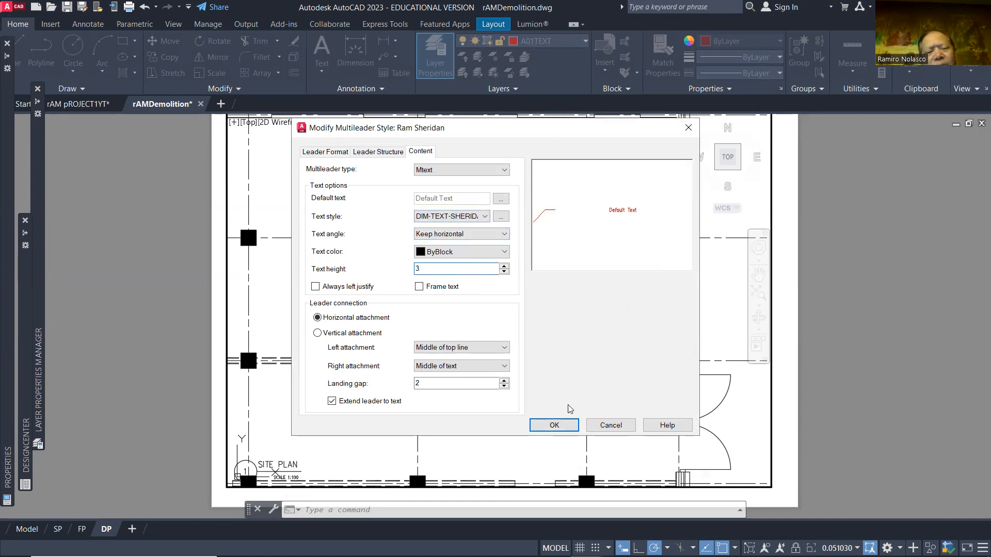
pyautogui.click(560, 426)
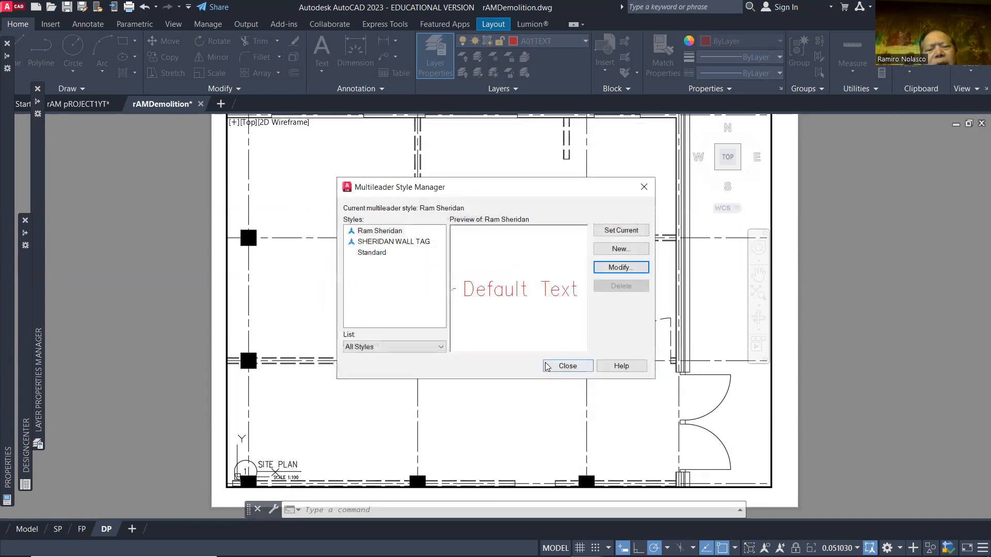
pyautogui.click(562, 370)
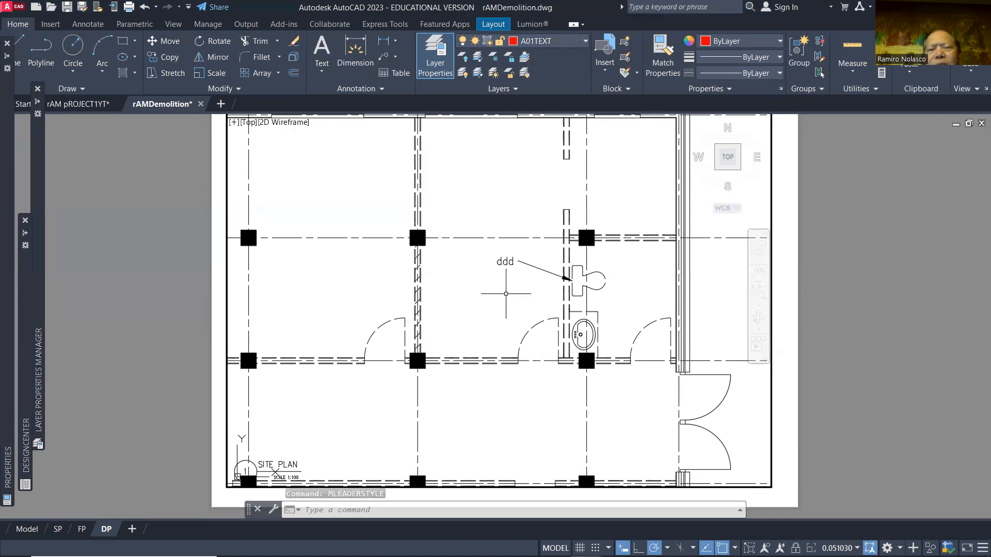
# Move the new ddd multileader to the A01DEMO TEXT layer.
pyautogui.click(533, 272)
pyautogui.click(526, 264)
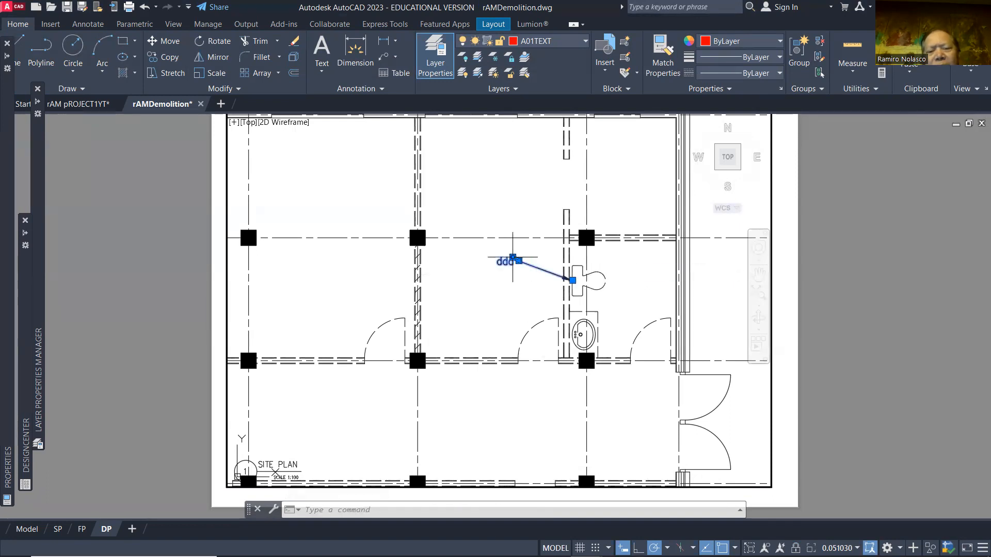
pyautogui.click(566, 44)
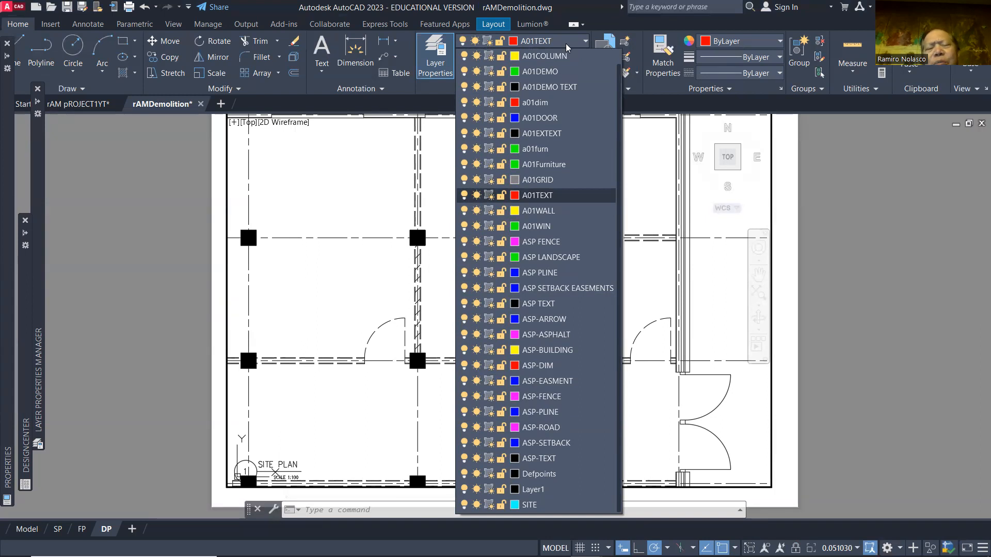
pyautogui.click(570, 87)
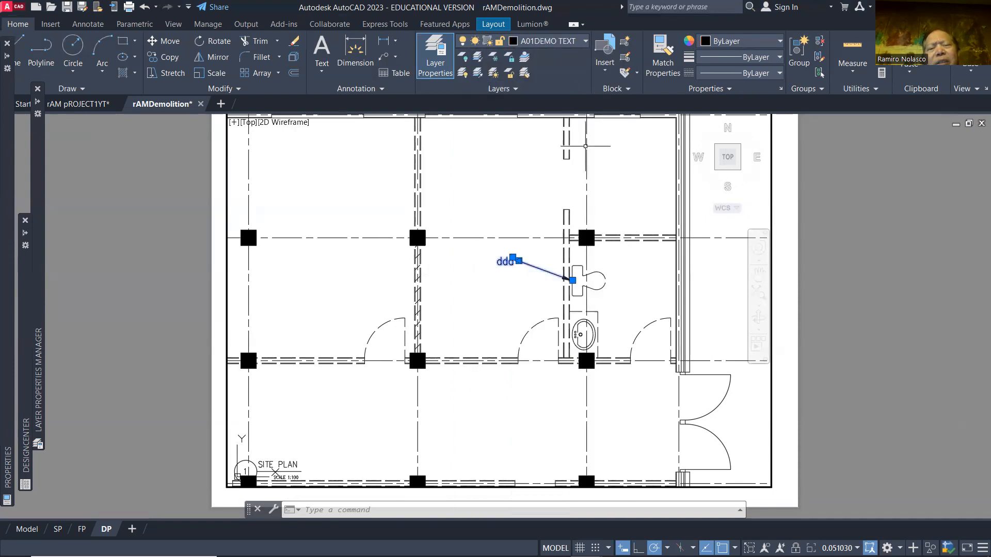
pyautogui.click(523, 298)
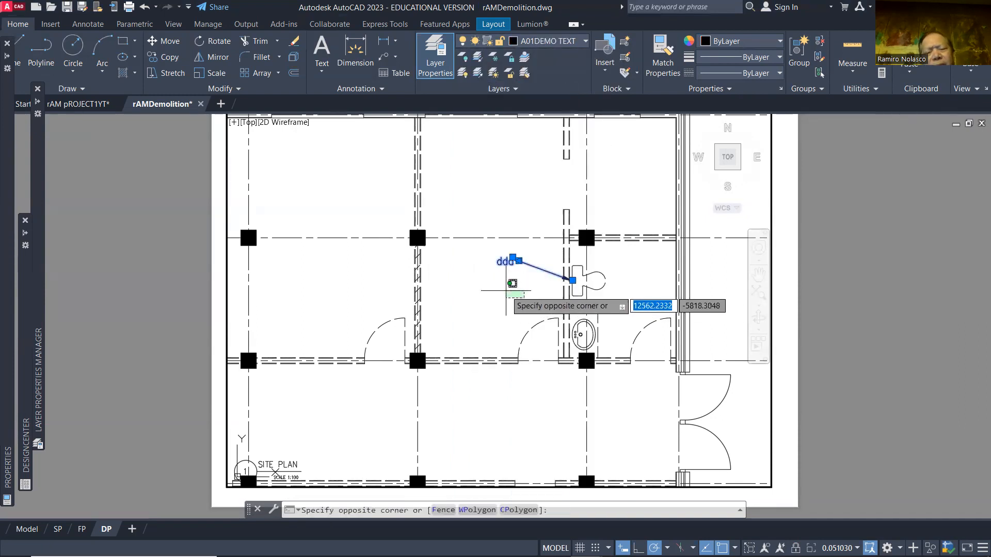
pyautogui.press('Escape')
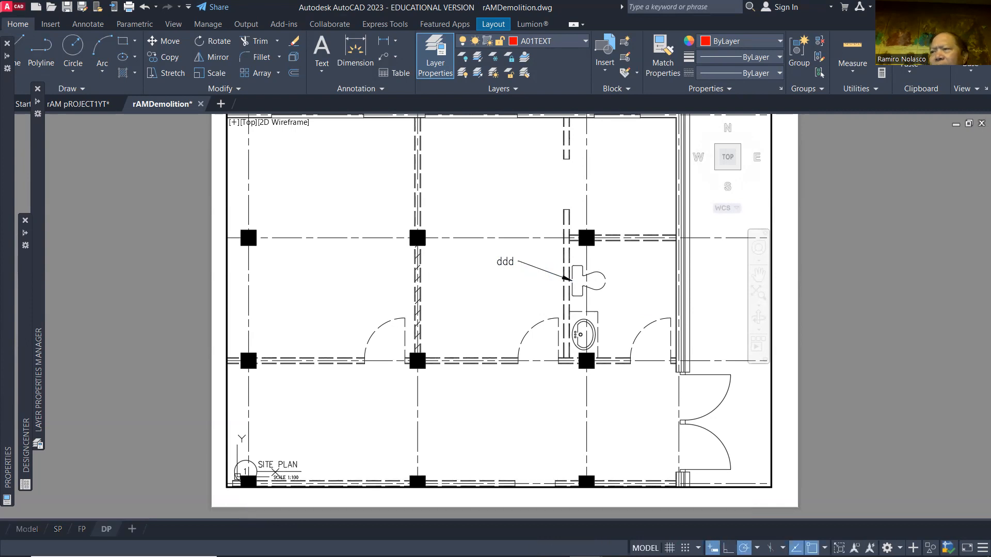
# Replace the ddd text of the toilet's multileader with ALL EXTERIOR WALLS, WINDOWS.
pyautogui.click(503, 269)
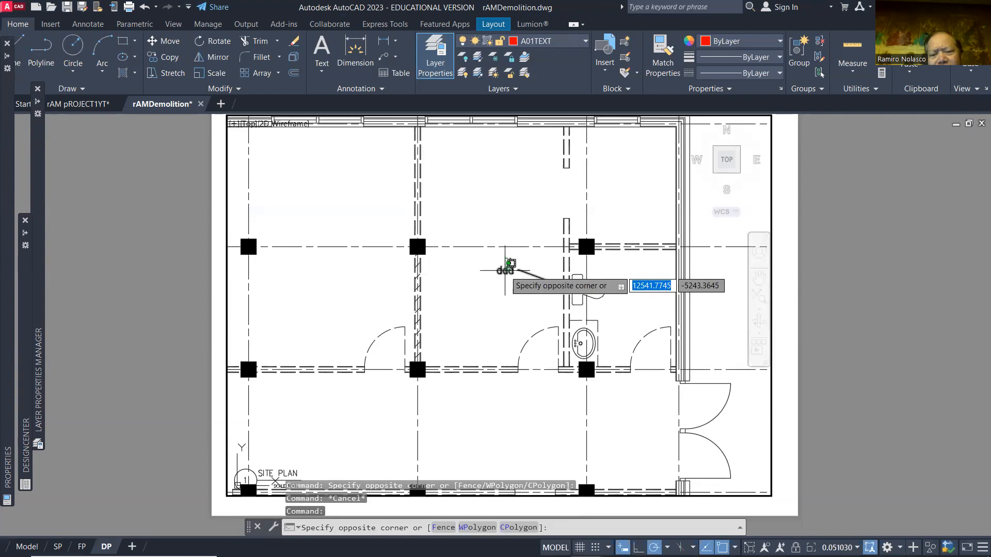
pyautogui.click(504, 269)
pyautogui.doubleClick(505, 271)
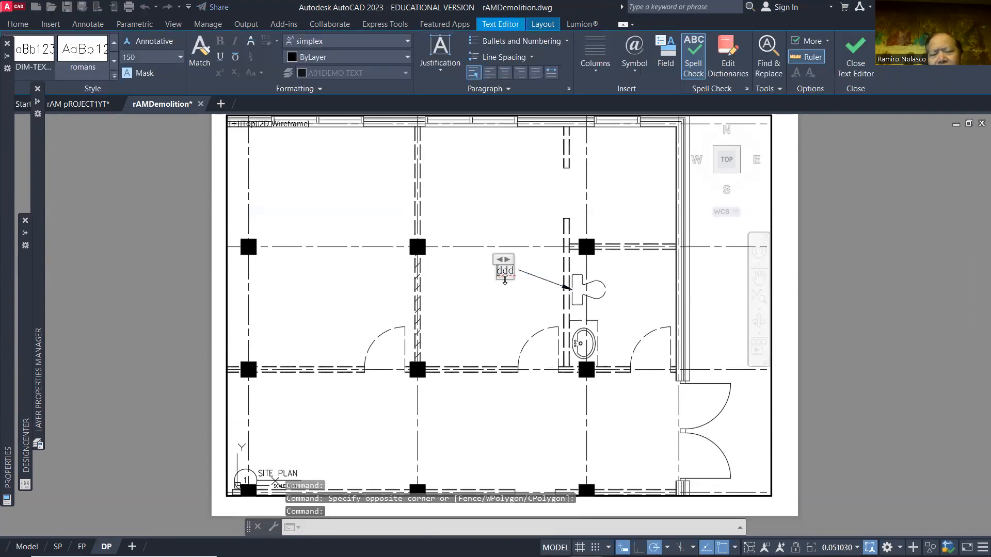
pyautogui.moveTo(497, 272); pyautogui.dragTo(509, 285)
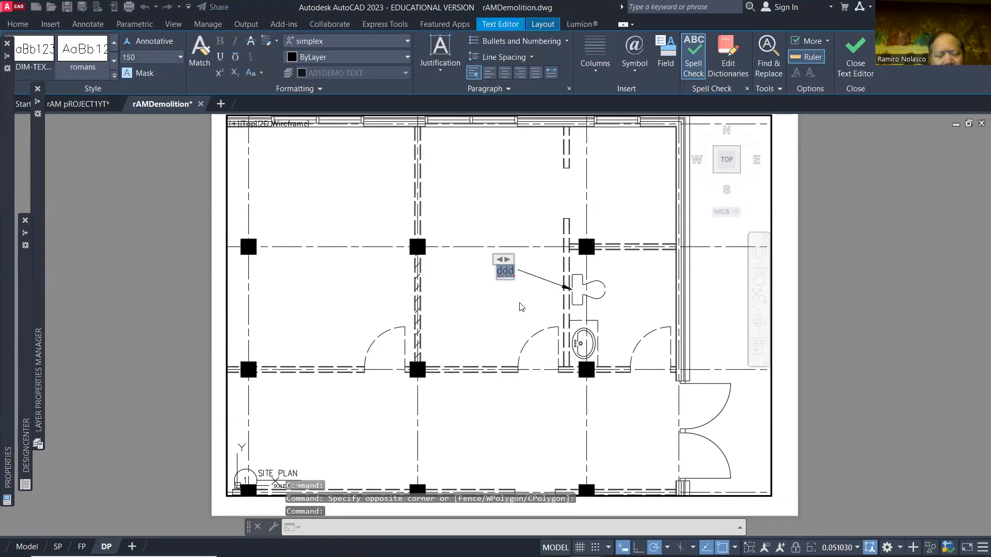
pyautogui.press('capslock')
pyautogui.write('AL')
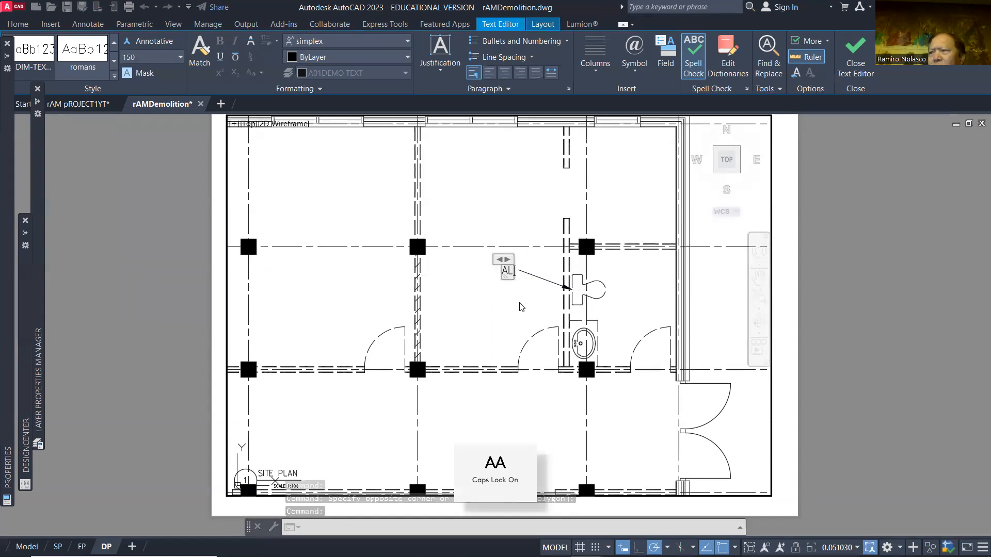
pyautogui.write('L EX')
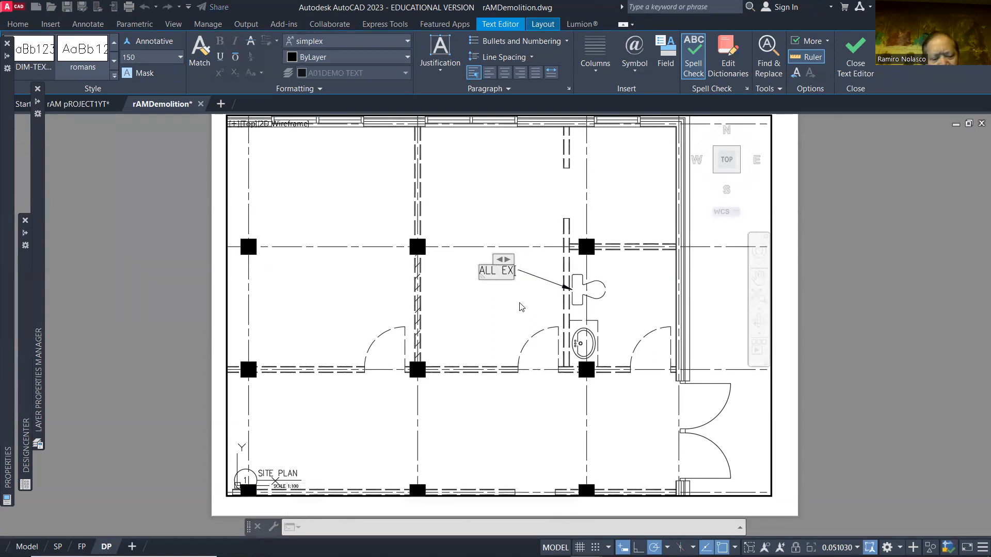
pyautogui.write('TERIOR WA')
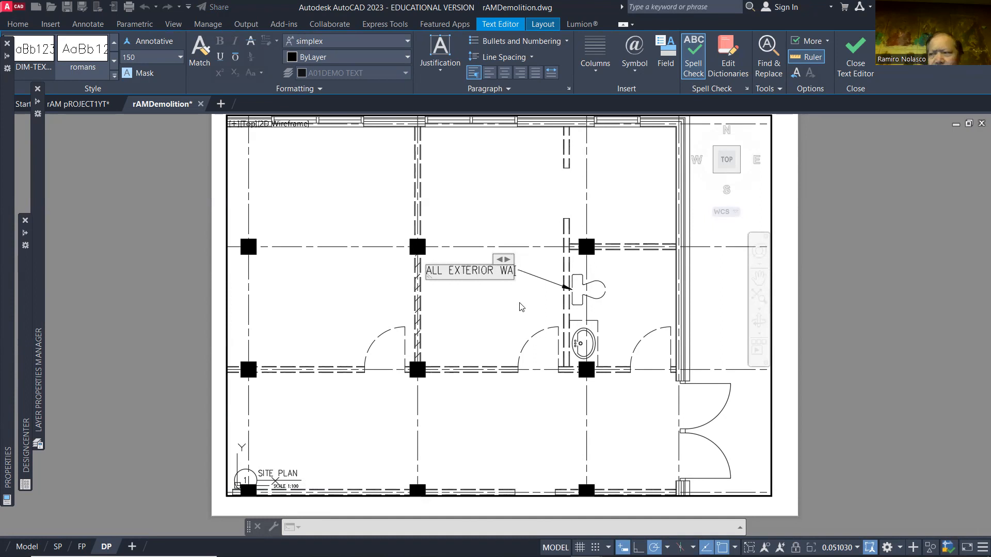
pyautogui.write('LLS,')
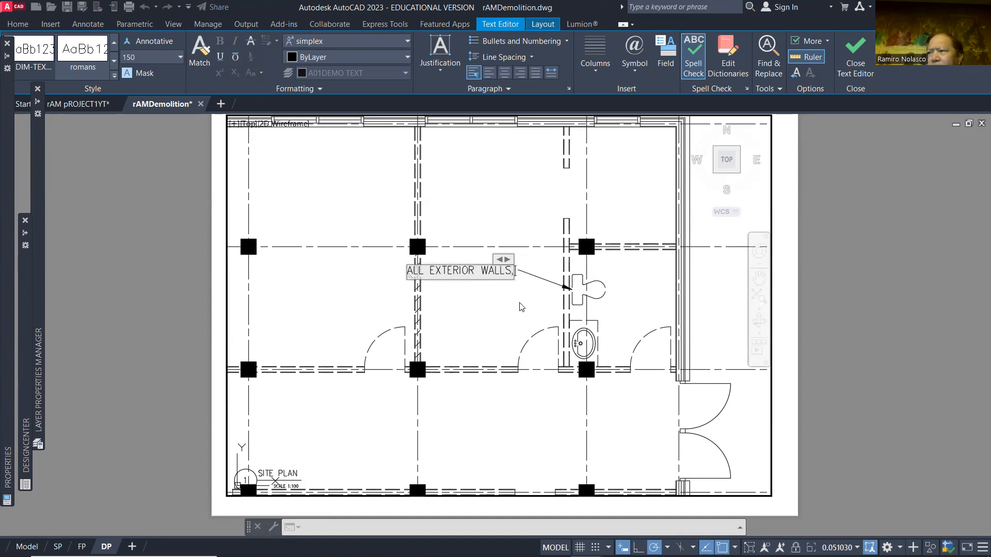
pyautogui.write(' WIND')
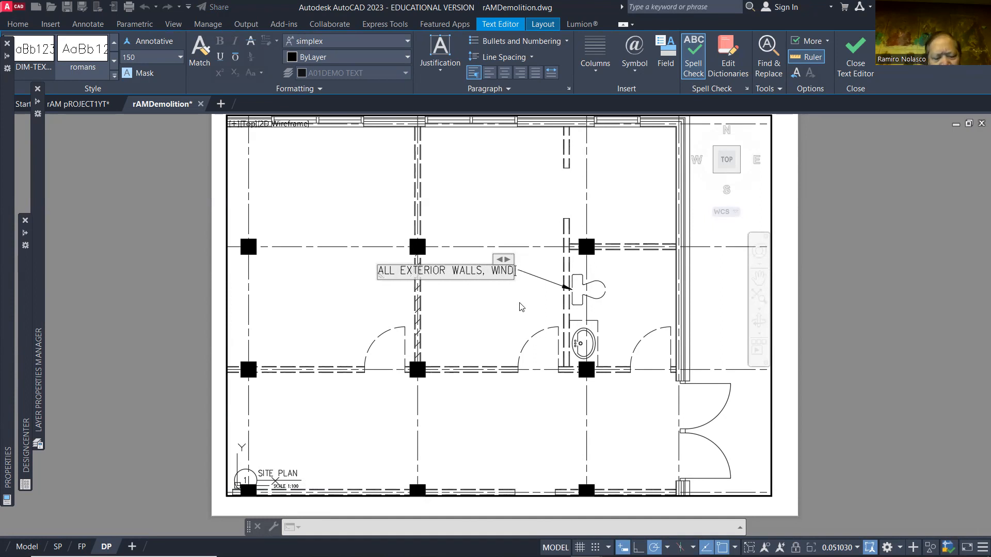
pyautogui.write('OWS')
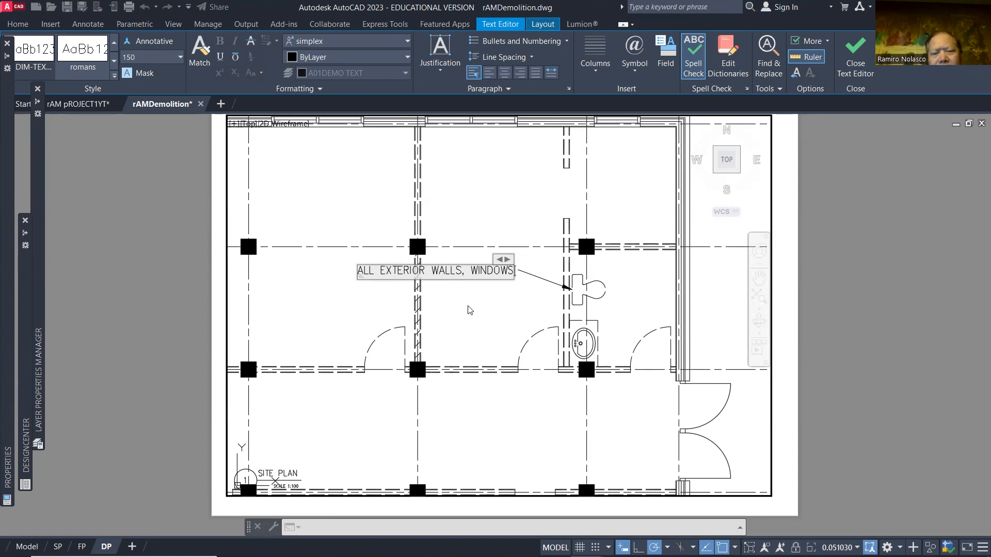
pyautogui.click(428, 263)
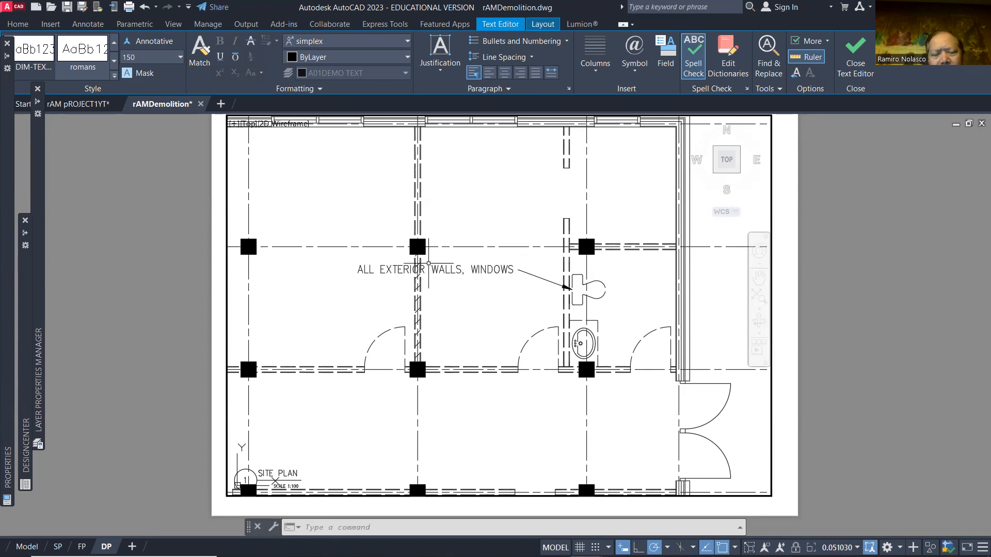
# Replace the whole text of the toilet's multileader with RETAIN ALL FIXTURES AND RECYLCE.
pyautogui.doubleClick(361, 270)
pyautogui.moveTo(360, 271); pyautogui.dragTo(528, 273)
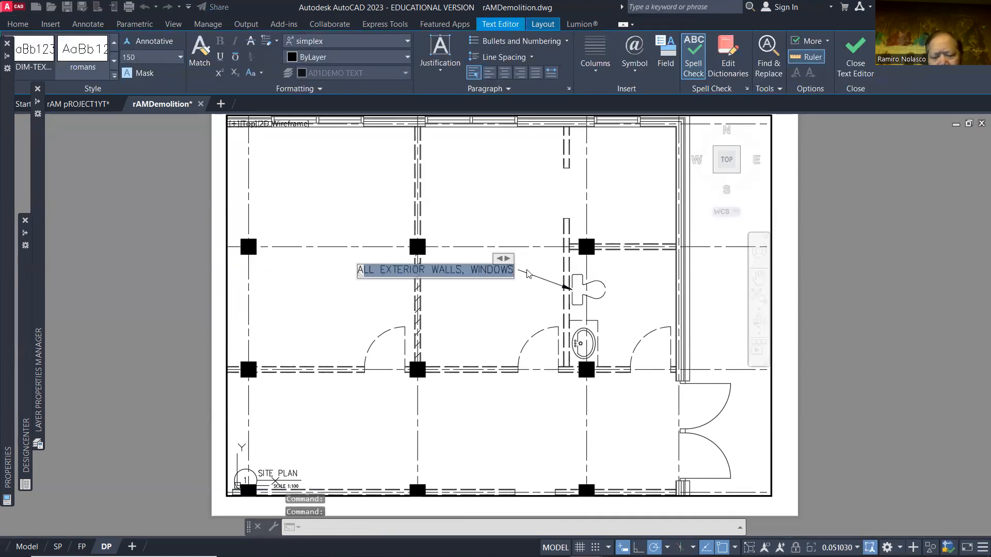
pyautogui.press('Delete')
pyautogui.write('RETAIN ALL FIXT')
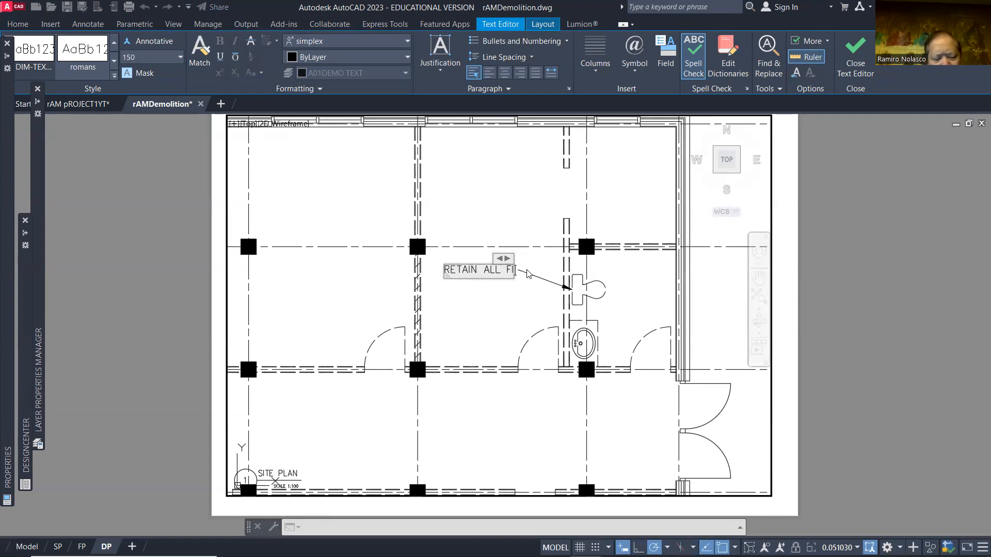
pyautogui.write('S')
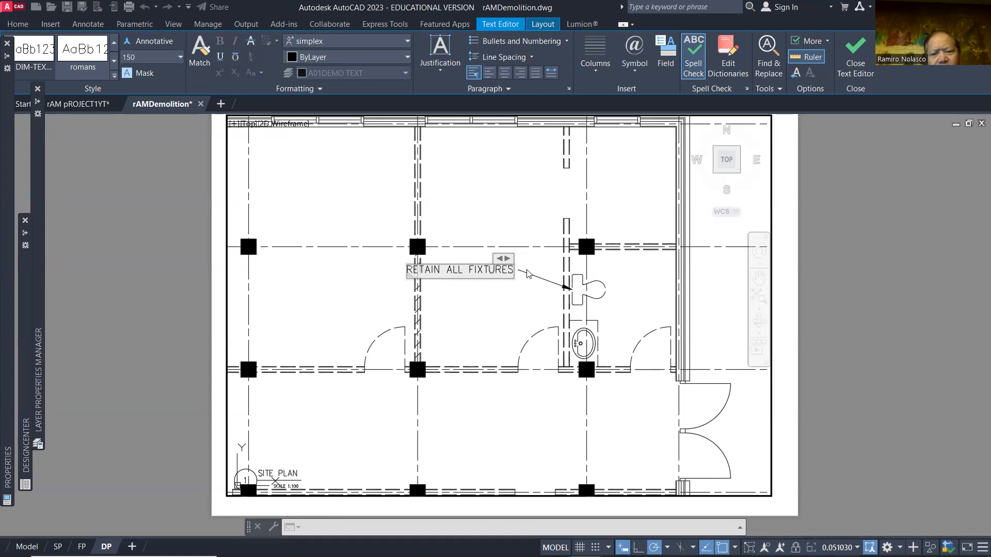
pyautogui.write(' AND RECYLCE')
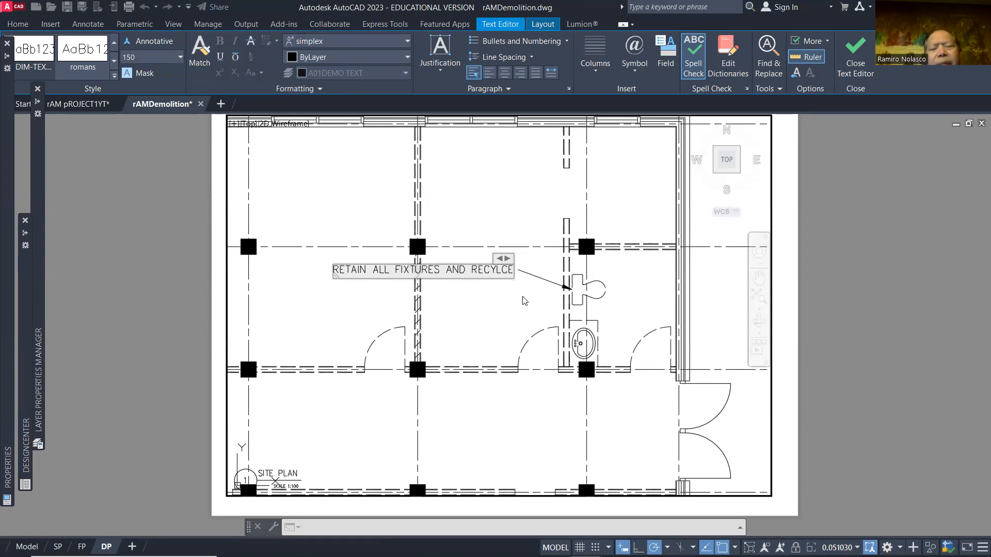
pyautogui.click(519, 303)
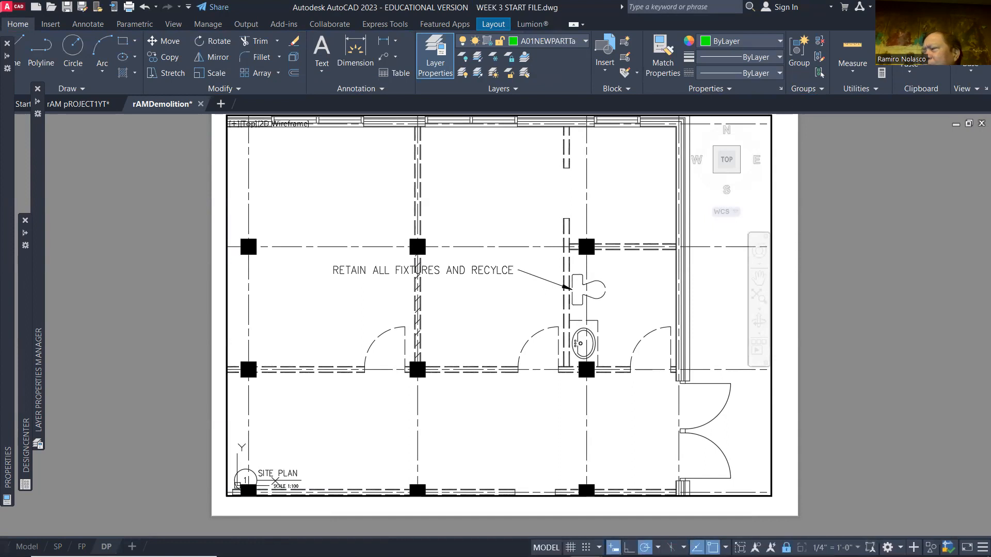
# Reword the toilet's multileader note to read REMOVE AND SALVAGE EXISTING FIXTURES.
pyautogui.middleClick(498, 320)
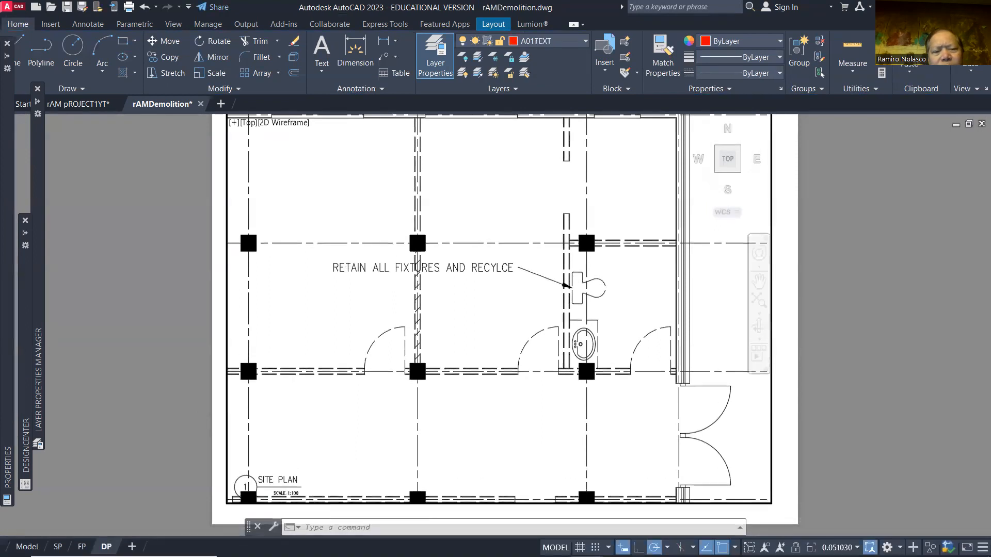
pyautogui.doubleClick(371, 264)
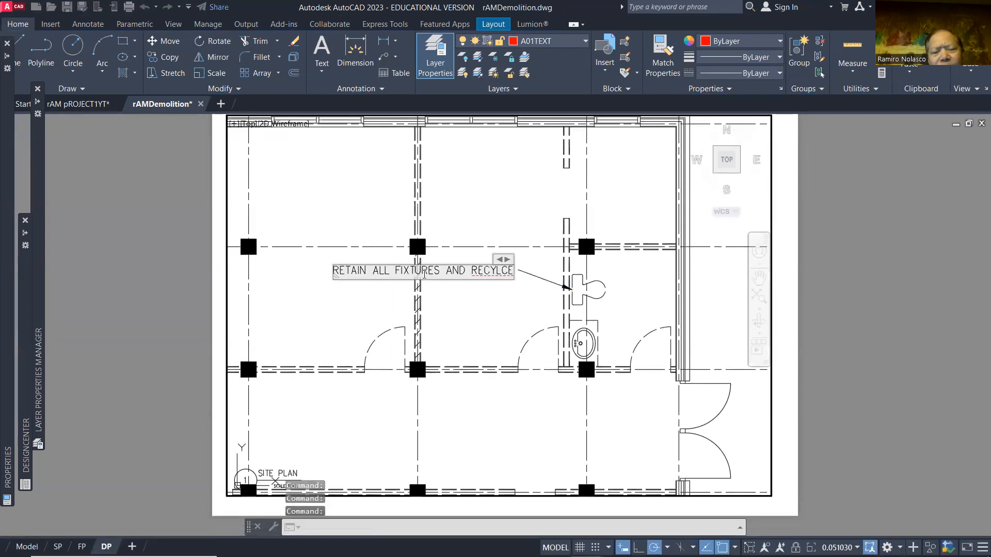
pyautogui.moveTo(390, 274); pyautogui.dragTo(275, 278)
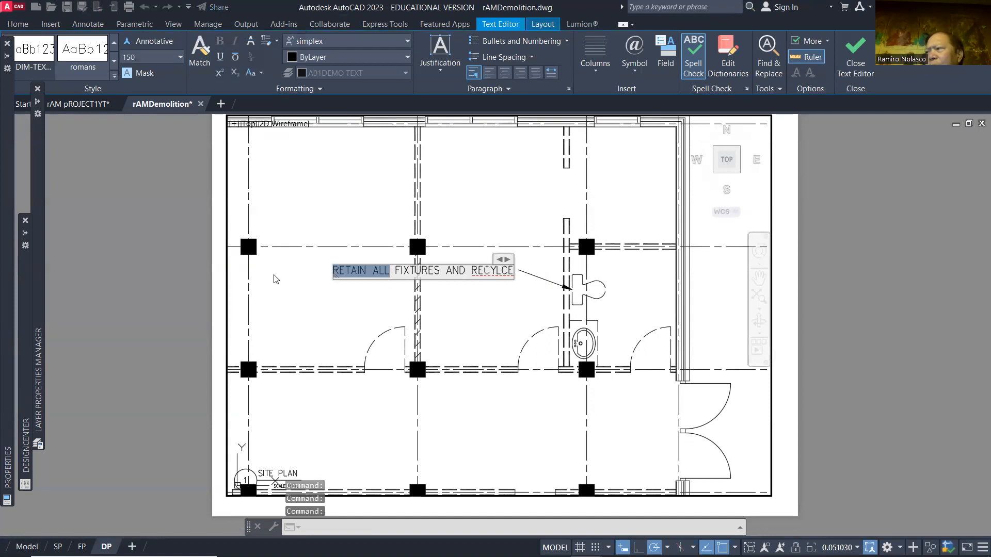
pyautogui.write('REMOVE')
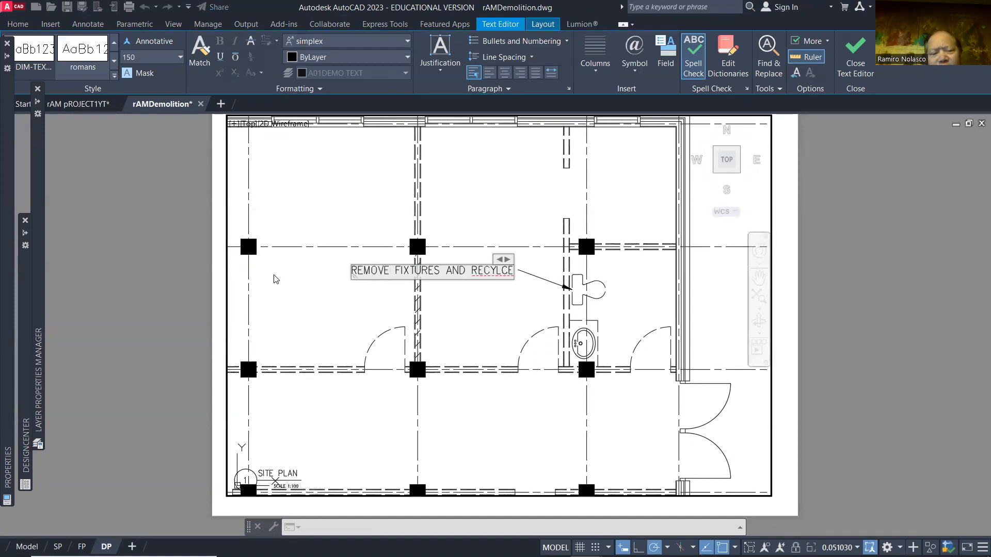
pyautogui.write(' AND SALVAGE')
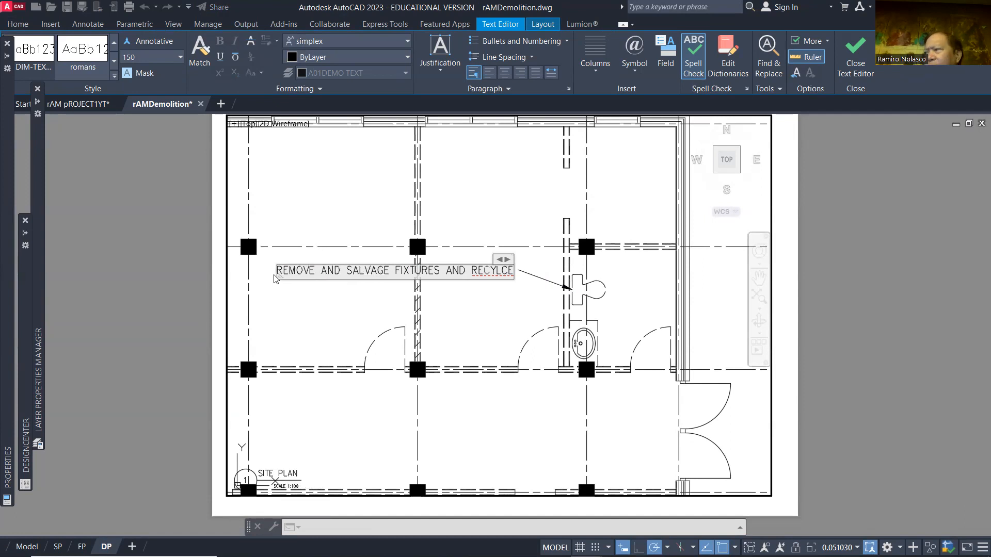
pyautogui.write(' EXIS')
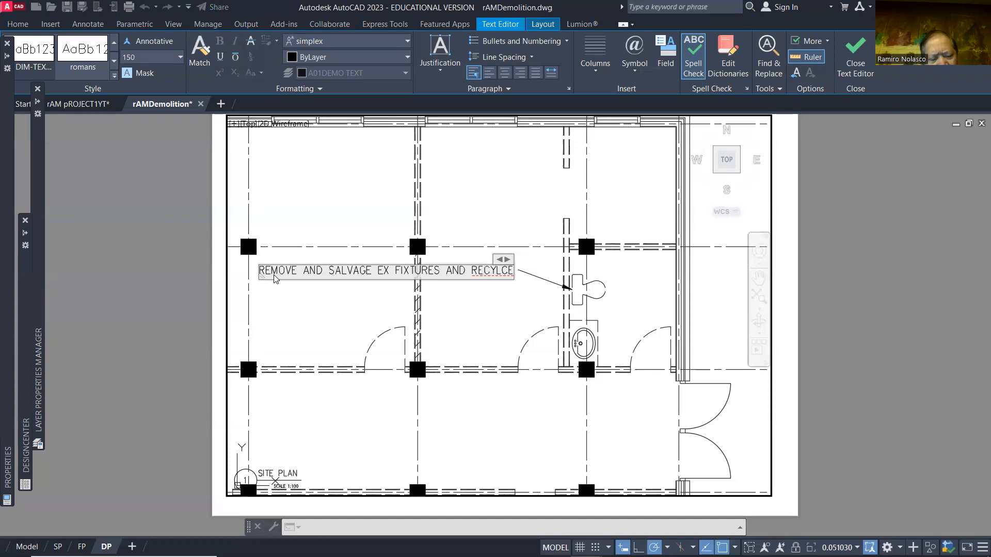
pyautogui.write('TING')
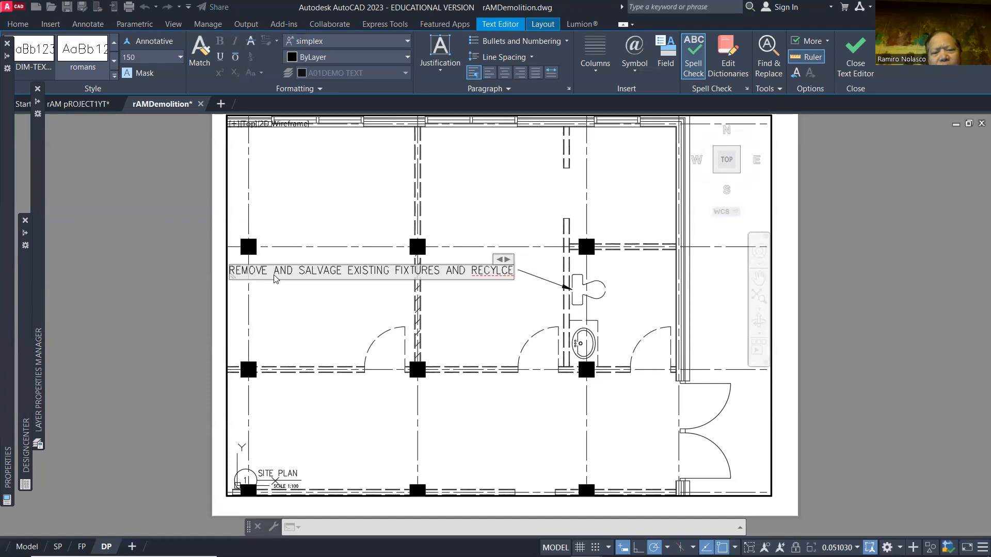
pyautogui.hotkey('shift', 'End')
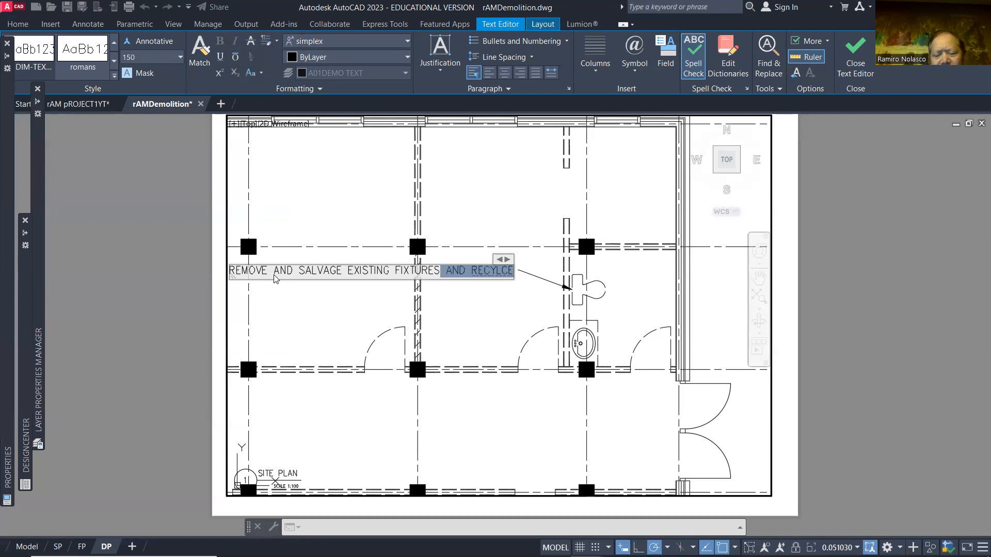
pyautogui.press('Delete')
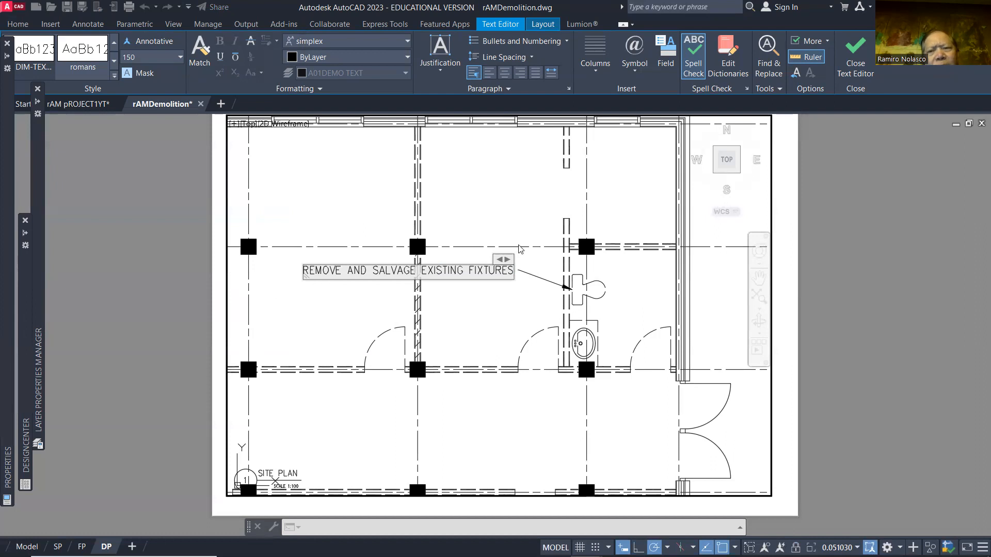
pyautogui.click(474, 308)
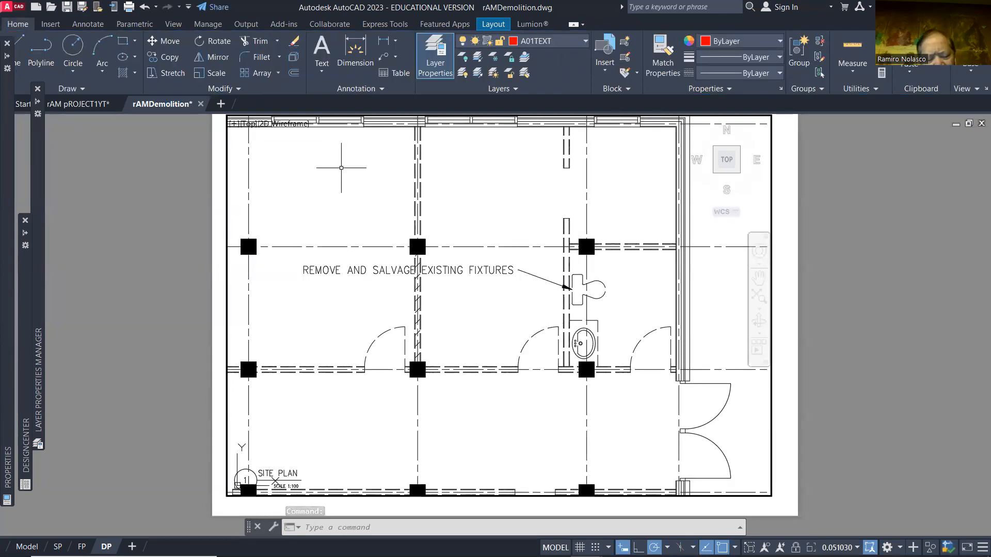
# Add a second leader to the REMOVE AND SALVAGE EXISTING FIXTURES note, with its arrowhead on the edge of the washbasin below the toilet.
pyautogui.write('ML')
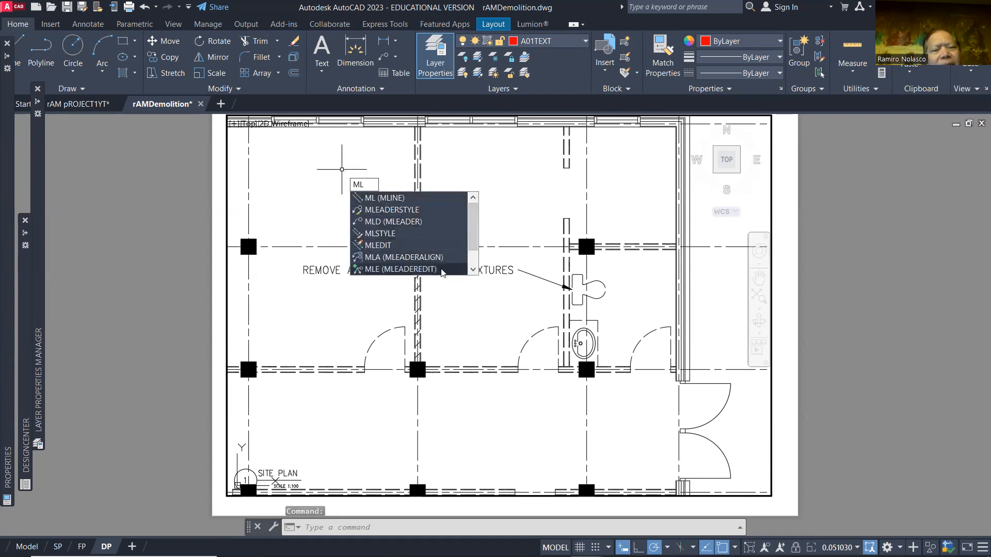
pyautogui.click(441, 269)
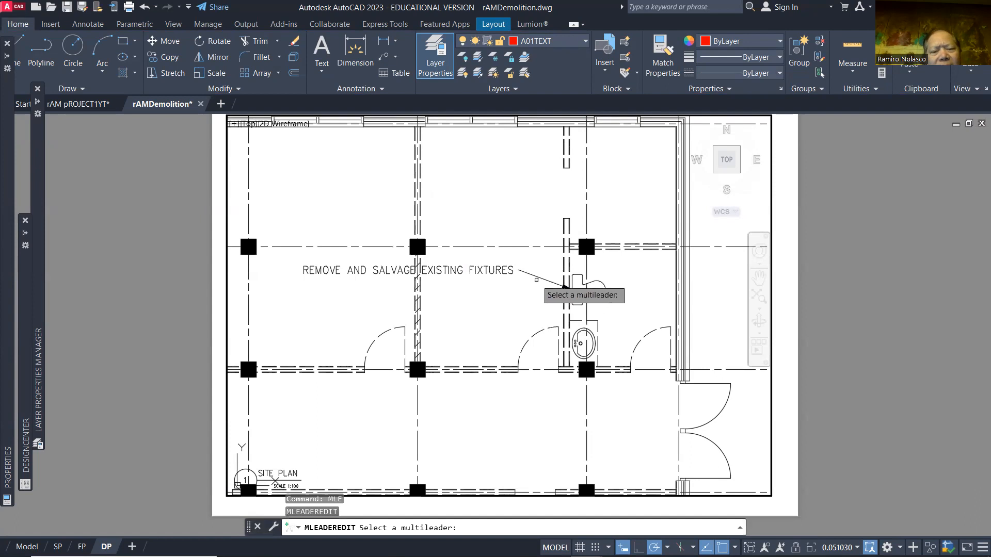
pyautogui.click(538, 277)
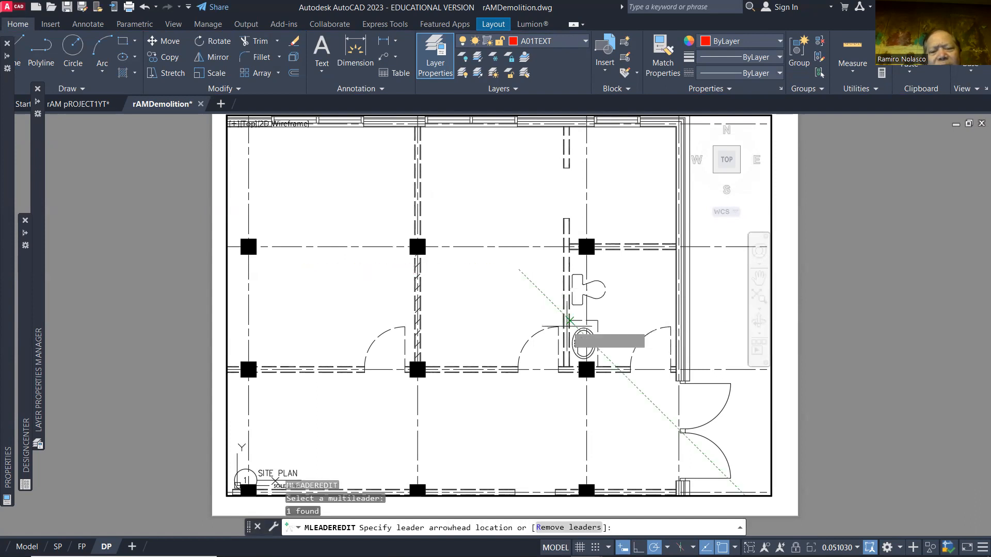
pyautogui.scroll(5, 573, 338)
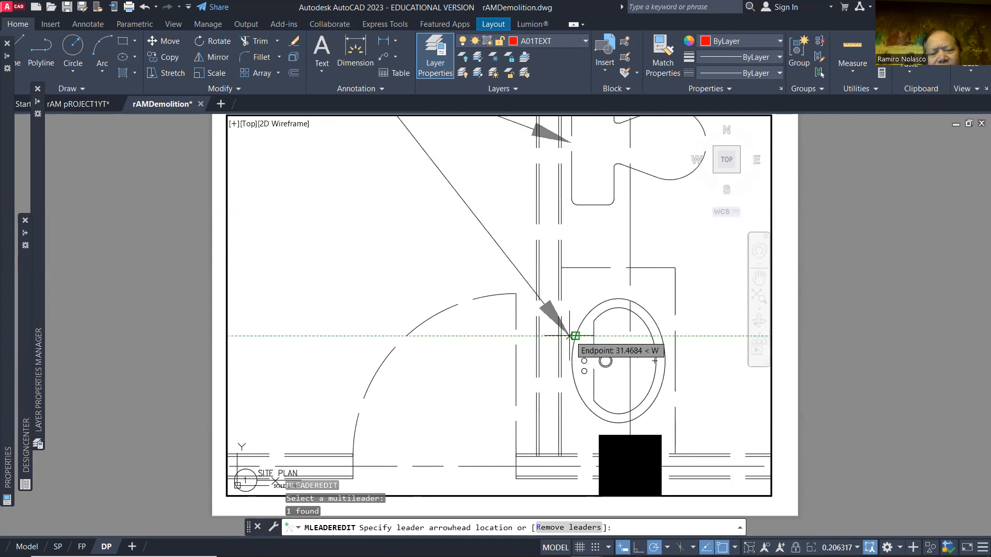
pyautogui.click(574, 336)
pyautogui.scroll(-6, 575, 336)
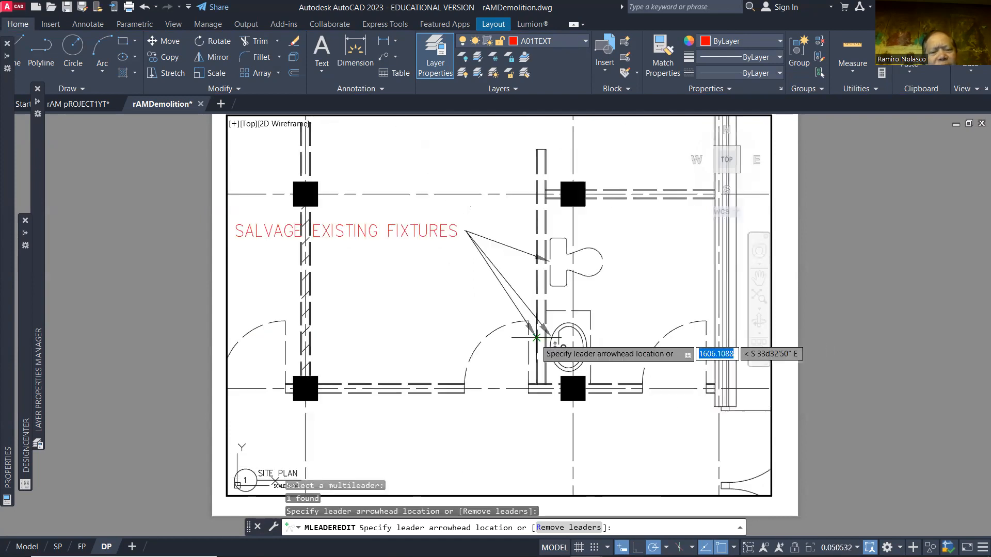
pyautogui.press('Return')
pyautogui.scroll(-4, 491, 336)
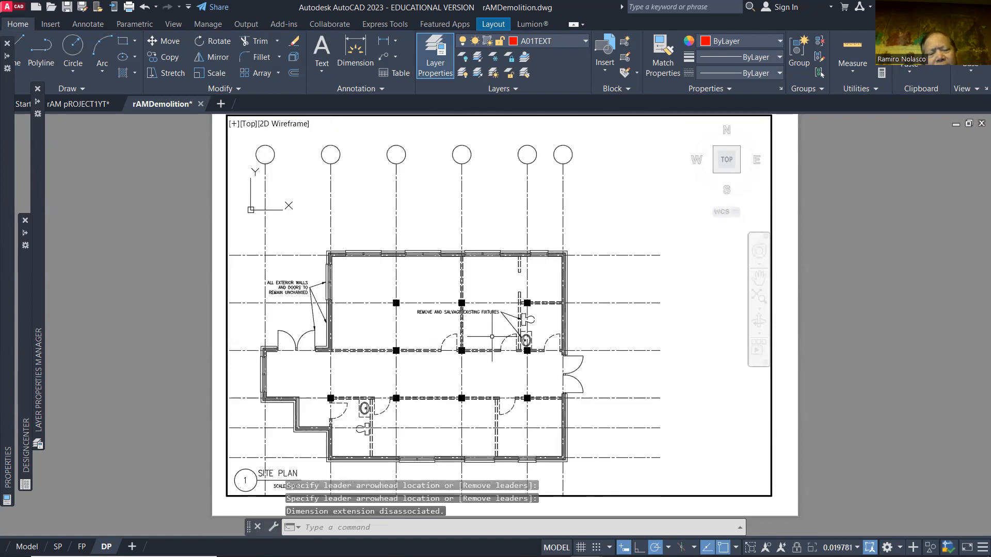
# Switch the layout to paper space and delete the SITE PLAN drawing title with its number bubble and 1:100 scale text.
pyautogui.moveTo(468, 342); pyautogui.dragTo(503, 304, button='middle')
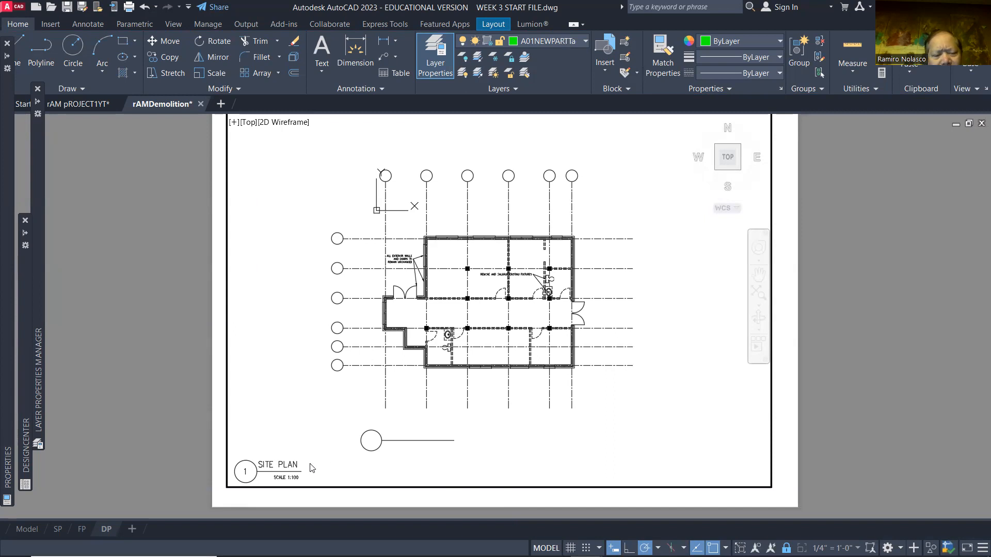
pyautogui.doubleClick(185, 443)
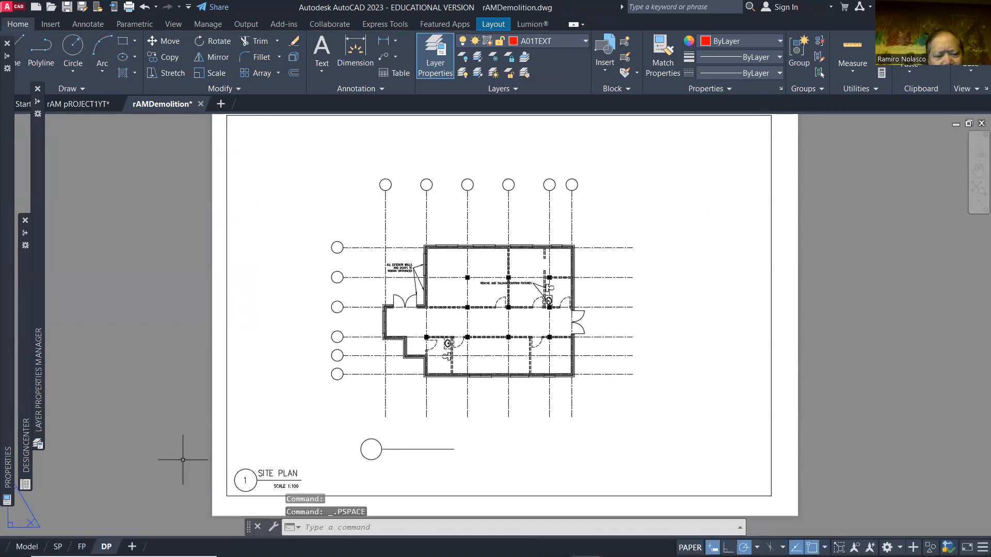
pyautogui.click(213, 449)
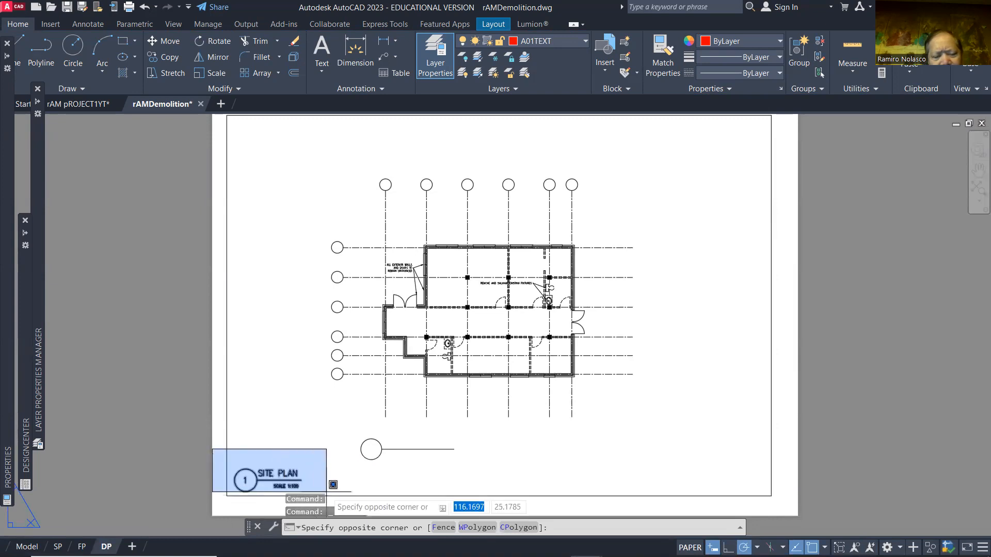
pyautogui.click(327, 490)
pyautogui.press('Delete')
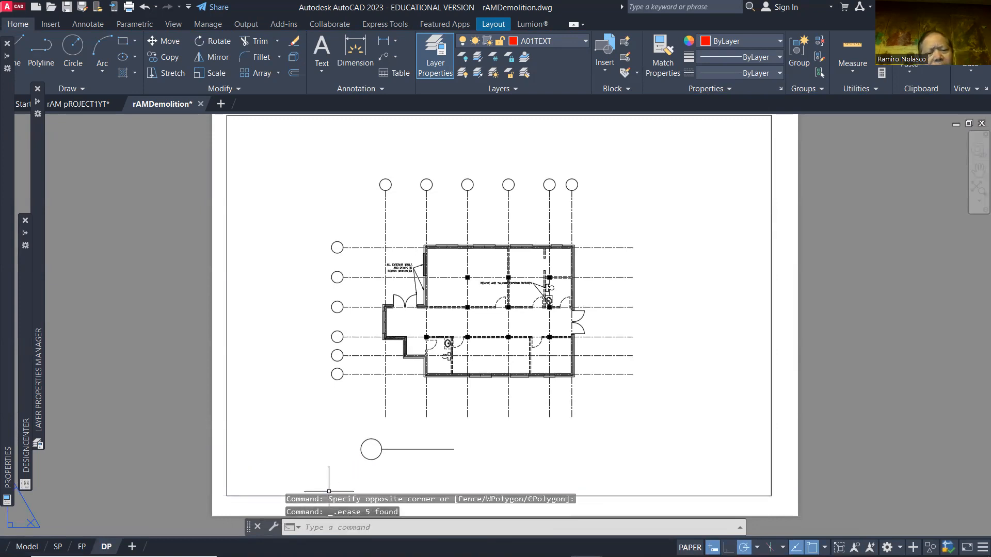
# Set the demolition plan viewport's scale to 1:50 with the plan repositioned inside the frame, and lock the viewport.
pyautogui.click(639, 447)
pyautogui.doubleClick(639, 447)
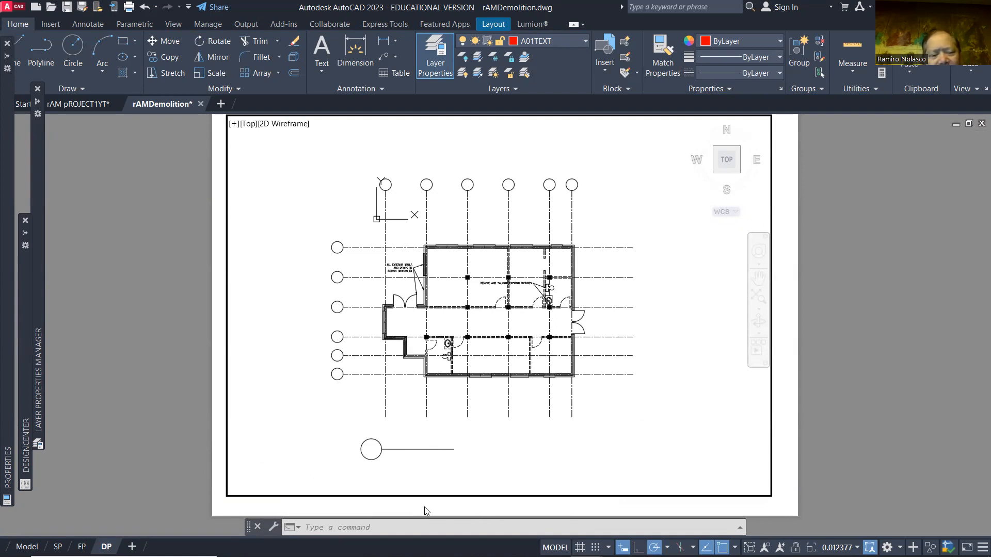
pyautogui.doubleClick(201, 446)
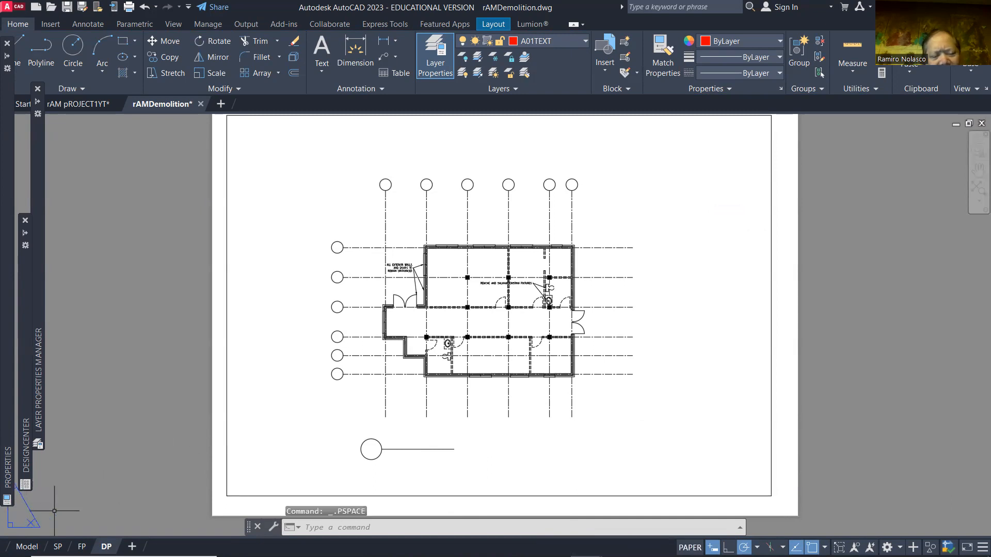
pyautogui.doubleClick(566, 454)
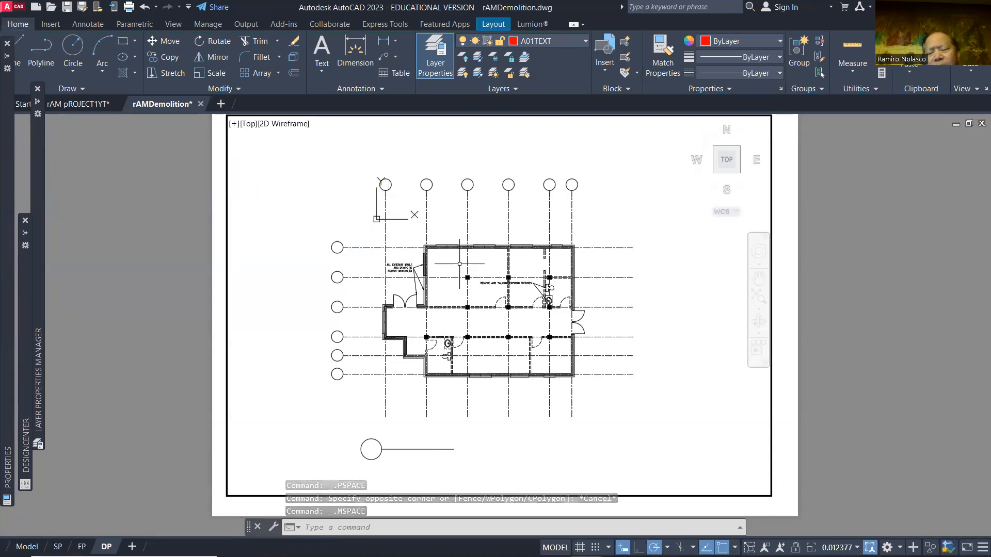
pyautogui.click(838, 548)
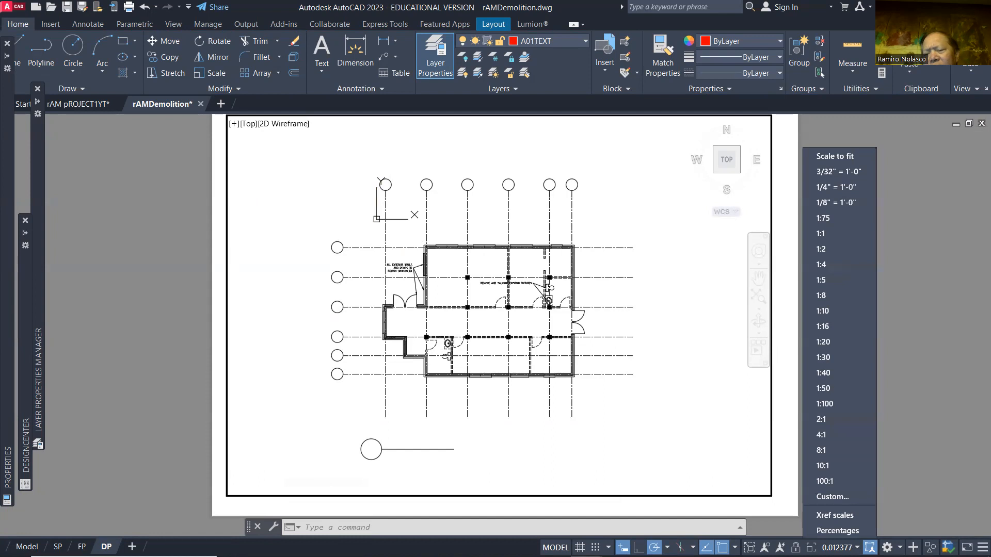
pyautogui.click(844, 392)
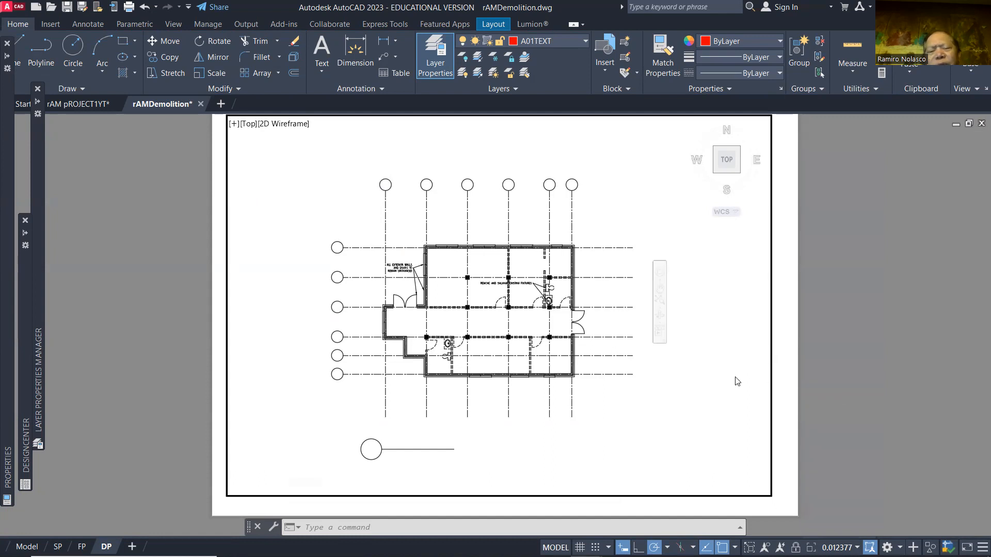
pyautogui.moveTo(483, 363); pyautogui.dragTo(538, 381, button='middle')
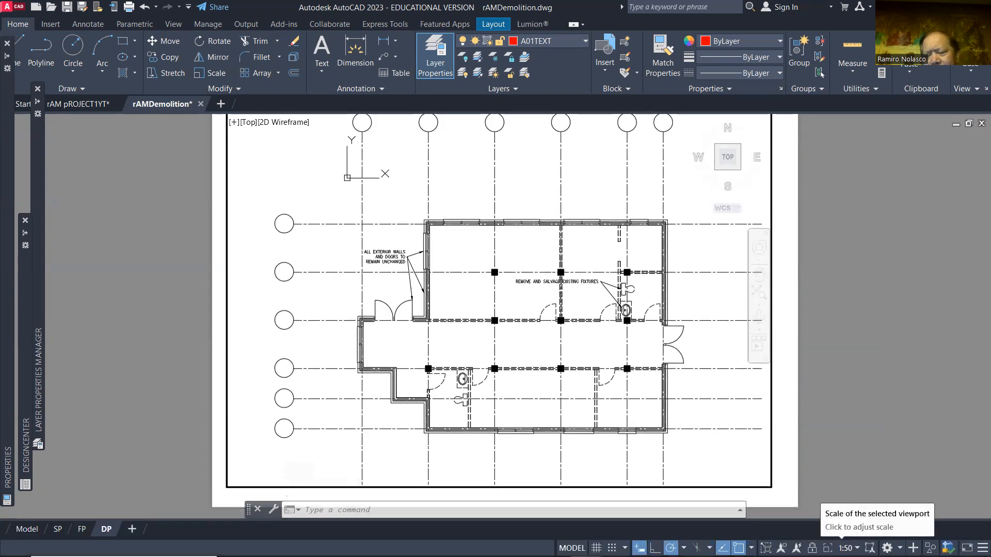
pyautogui.click(811, 548)
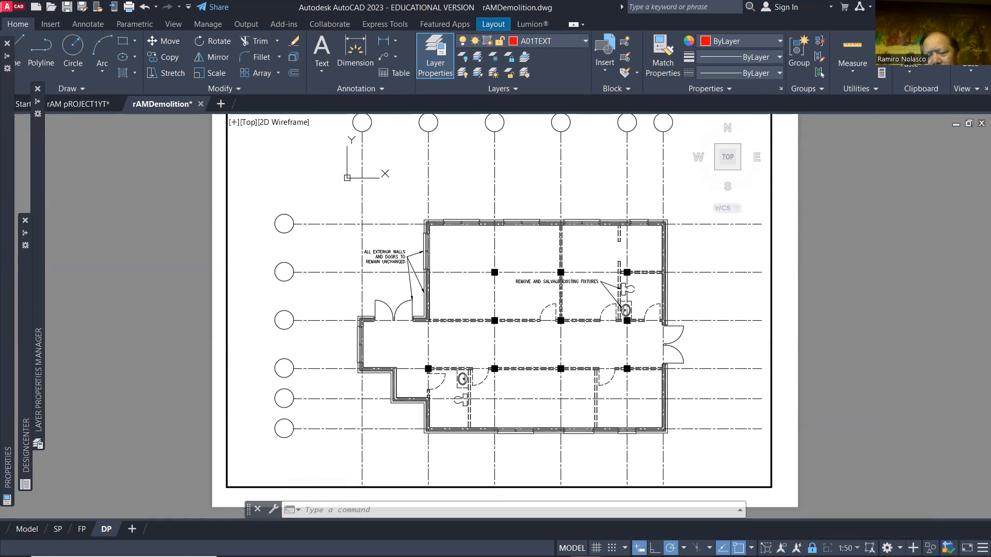
pyautogui.doubleClick(785, 437)
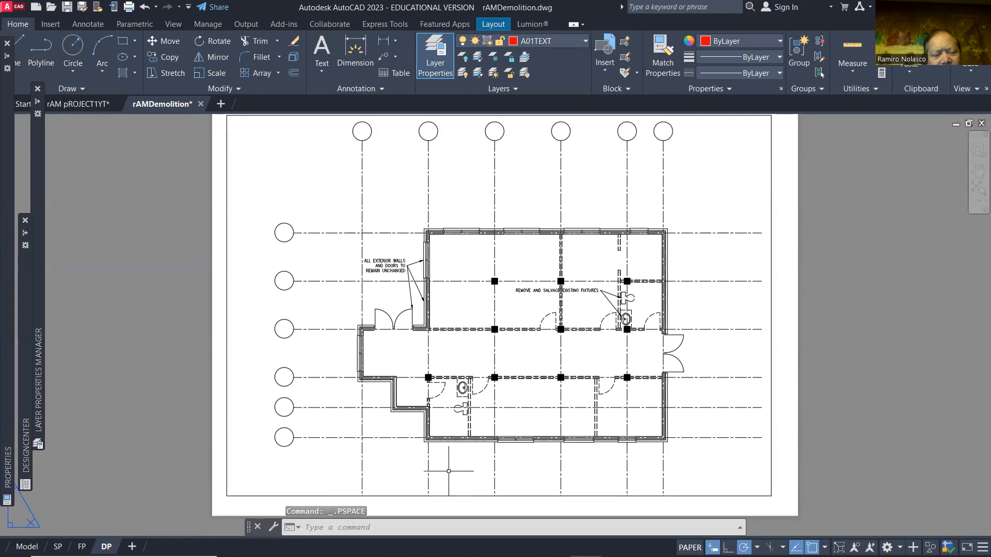
# Restore the erased SITE PLAN drawing title on the sheet with OOPS.
pyautogui.write('OOPS')
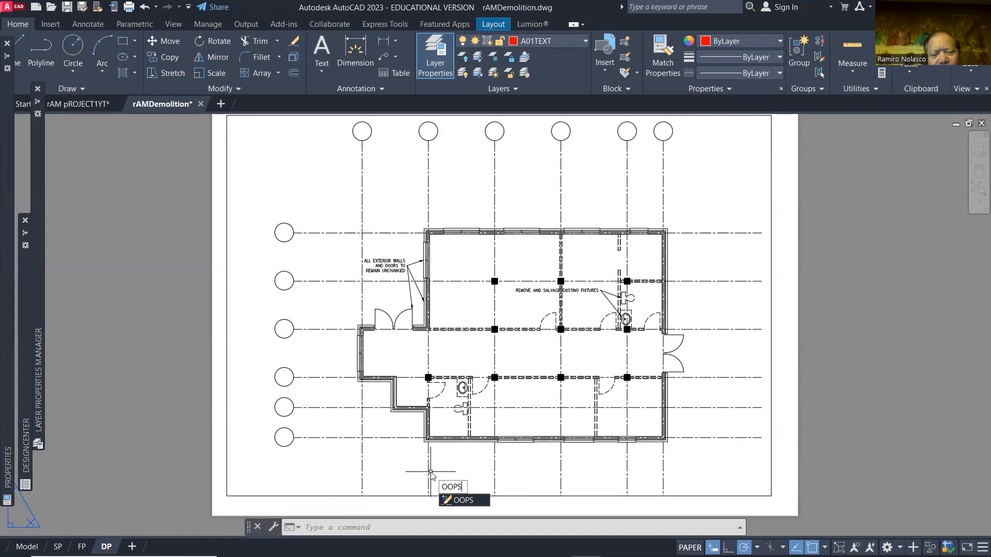
pyautogui.press('Return')
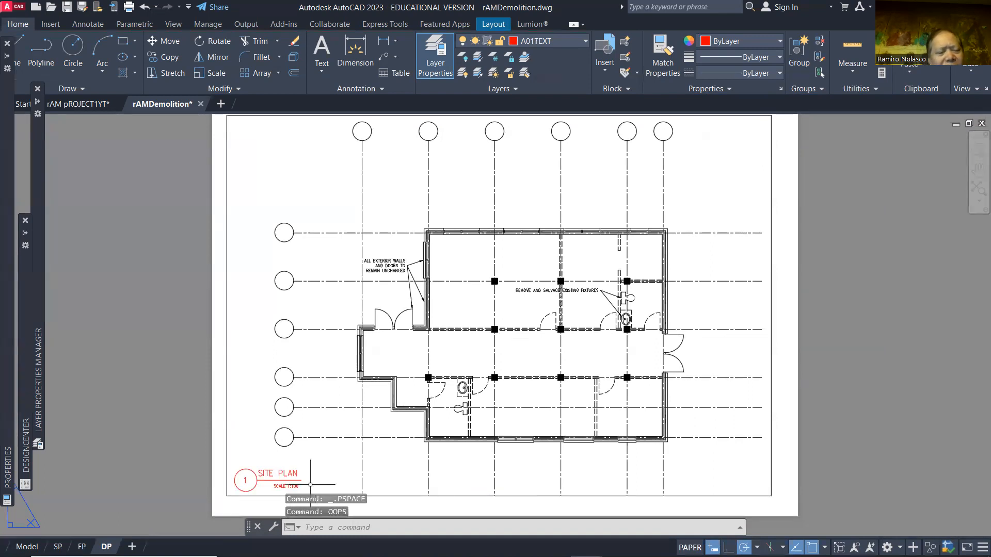
pyautogui.click(201, 465)
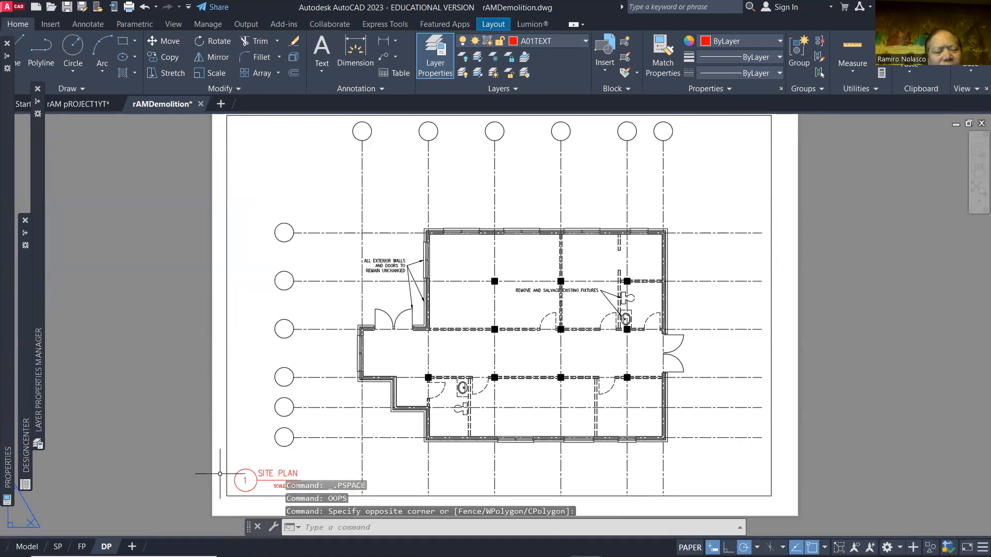
pyautogui.moveTo(177, 442); pyautogui.dragTo(176, 379, button='middle')
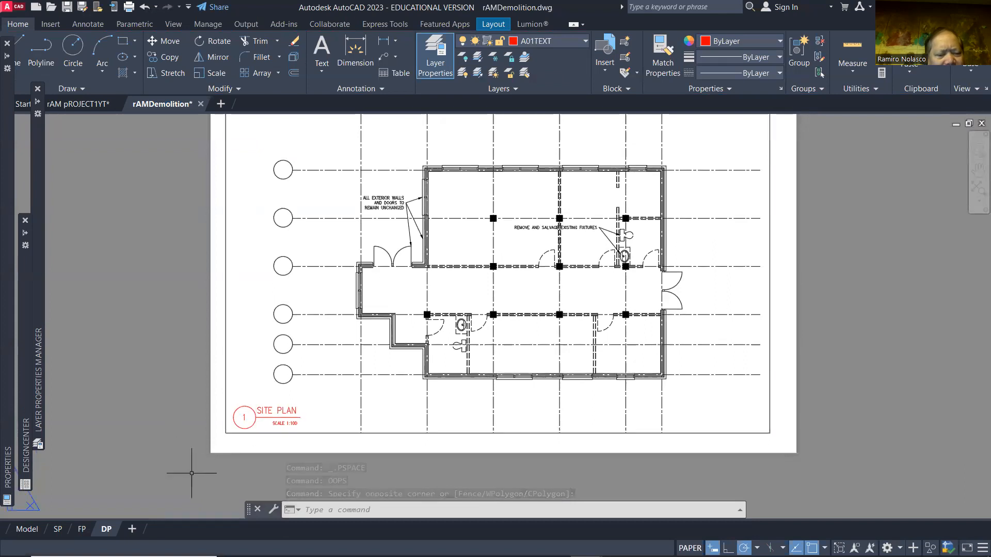
# Create a copy of the DP layout at the end of the layout list and open the copy.
pyautogui.rightClick(108, 532)
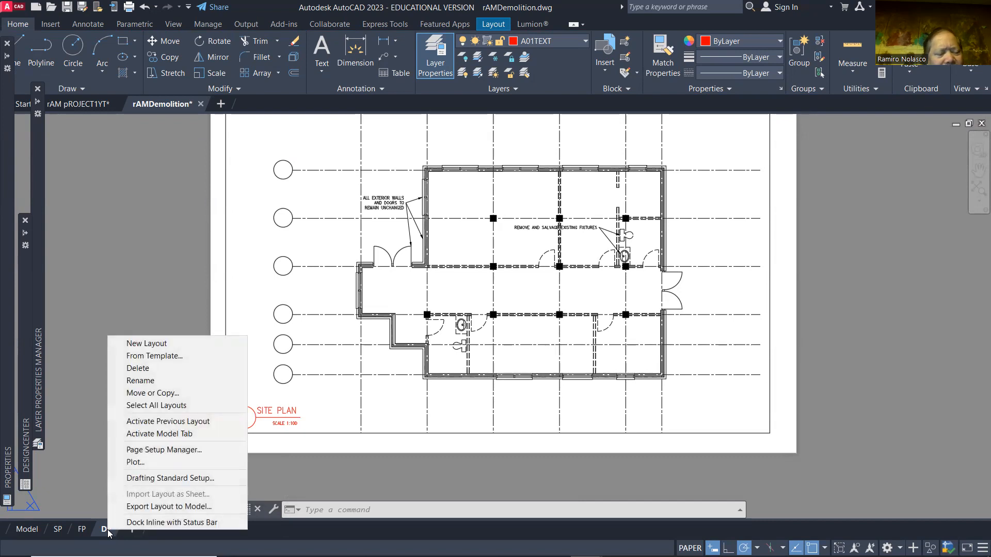
pyautogui.click(185, 393)
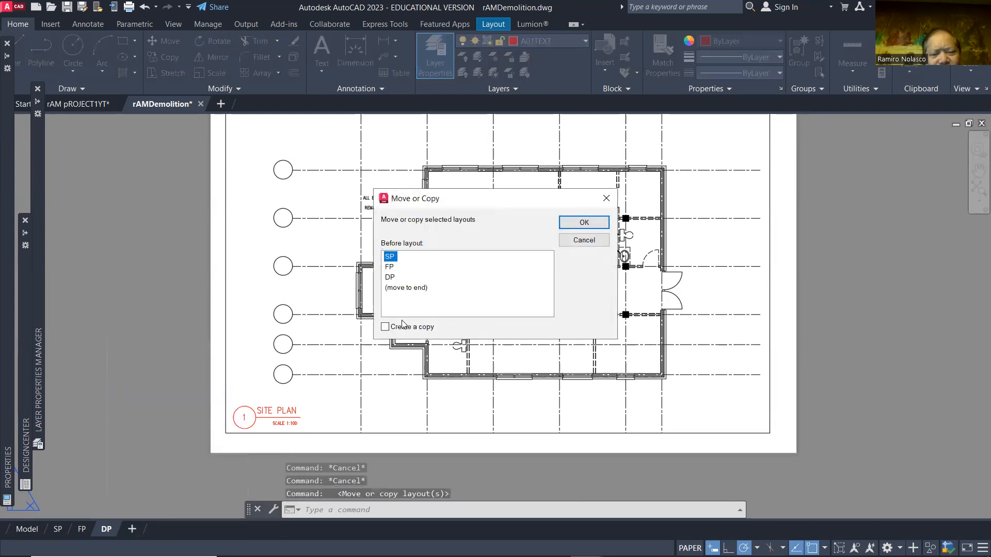
pyautogui.click(405, 288)
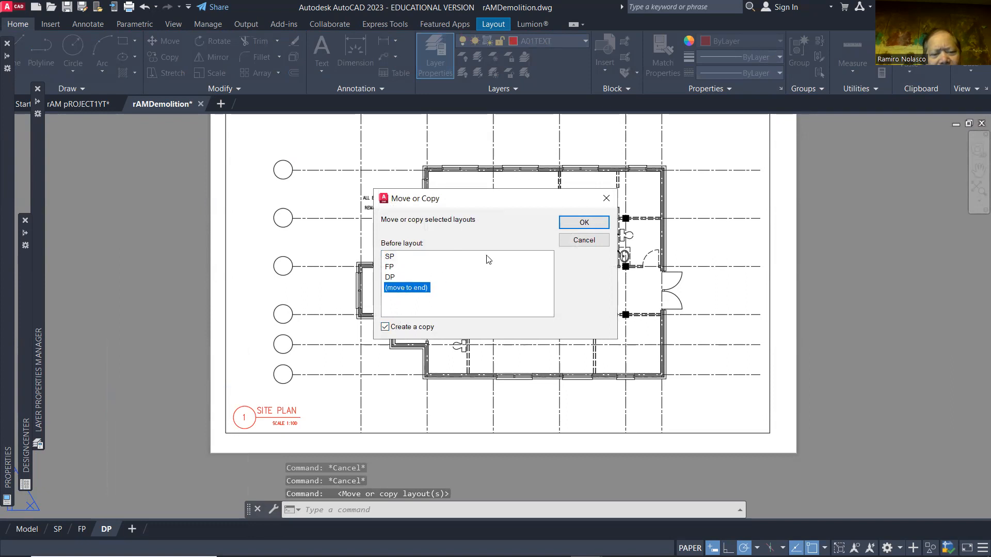
pyautogui.click(584, 222)
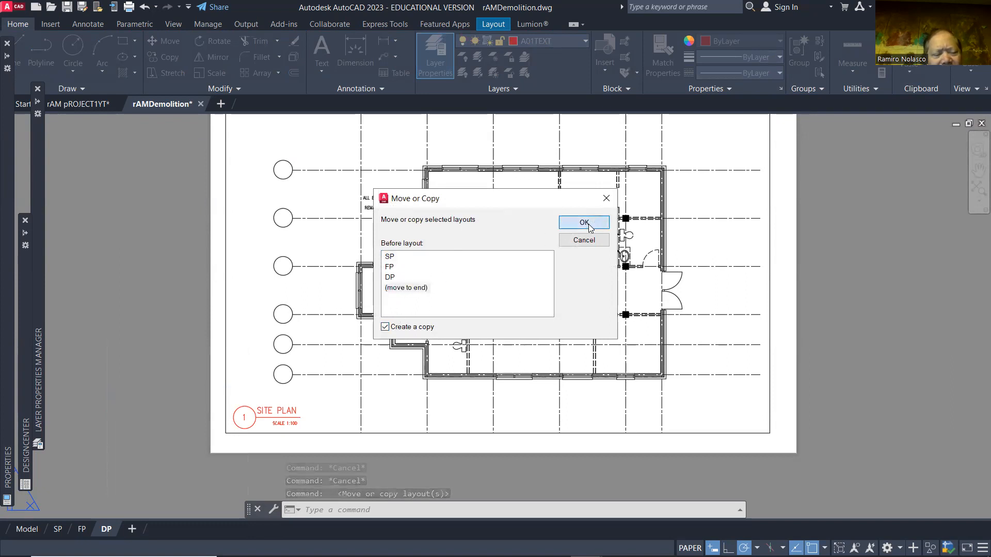
pyautogui.click(138, 530)
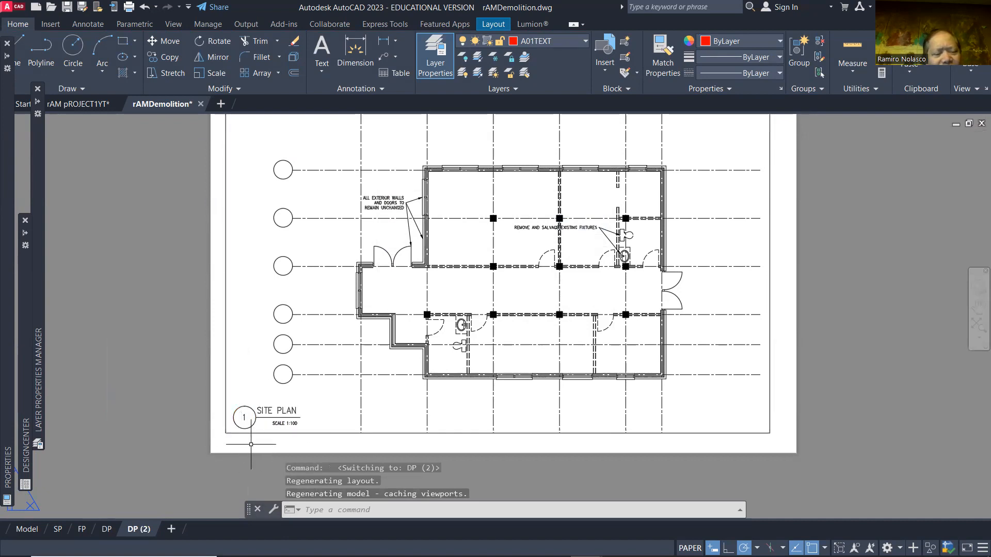
# Return to the original DP layout and regenerate it.
pyautogui.click(107, 529)
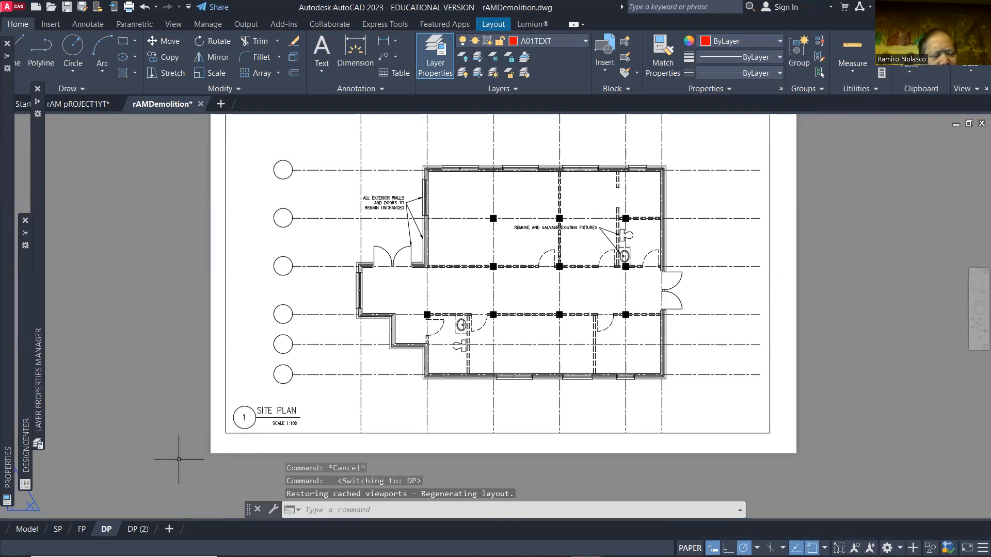
pyautogui.write('RE')
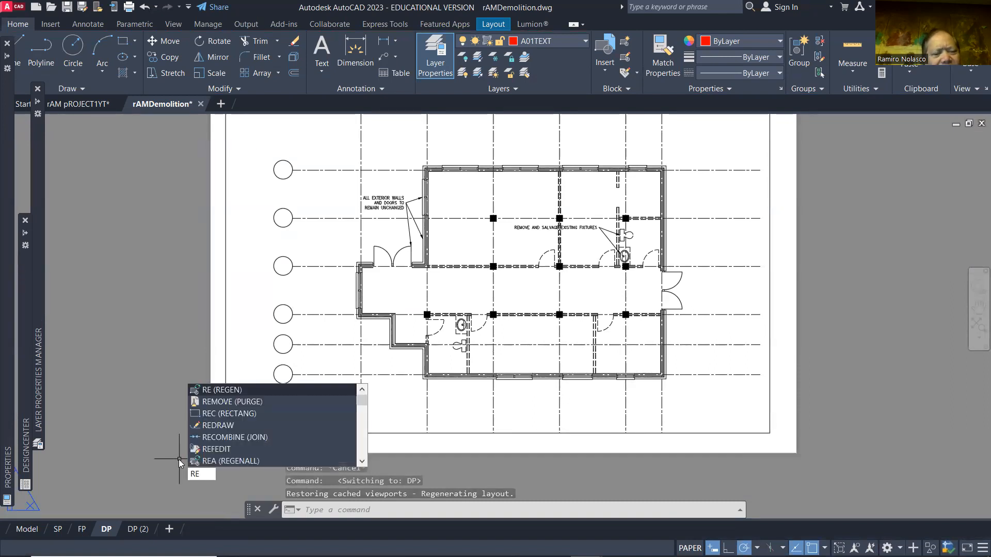
pyautogui.press('Return')
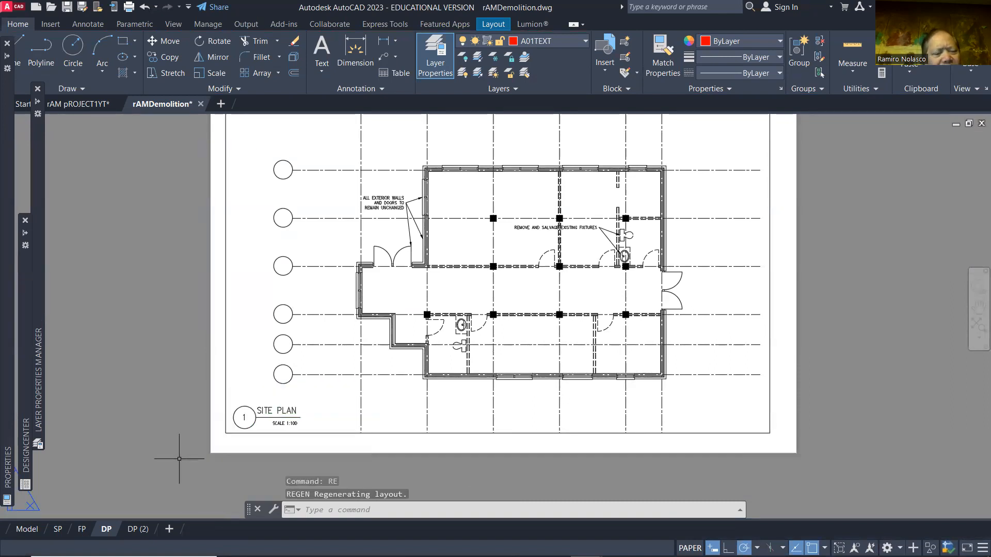
# Delete the duplicate DP (2) layout.
pyautogui.click(135, 530)
pyautogui.rightClick(136, 532)
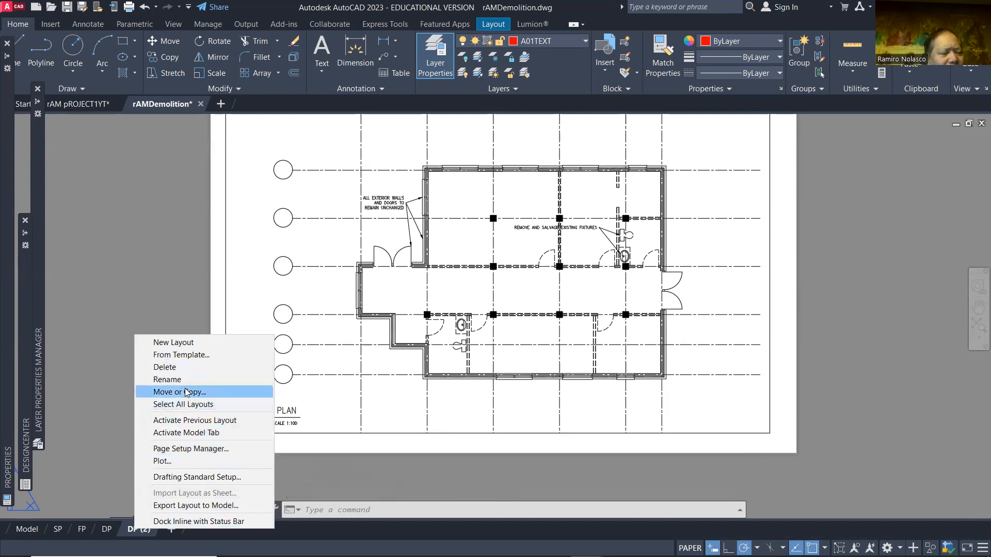
pyautogui.click(184, 367)
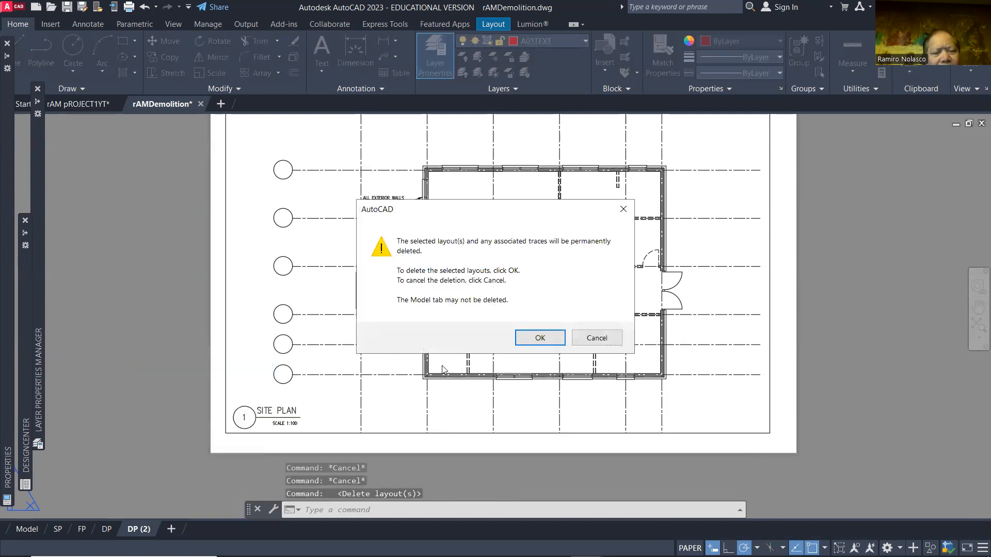
pyautogui.click(540, 337)
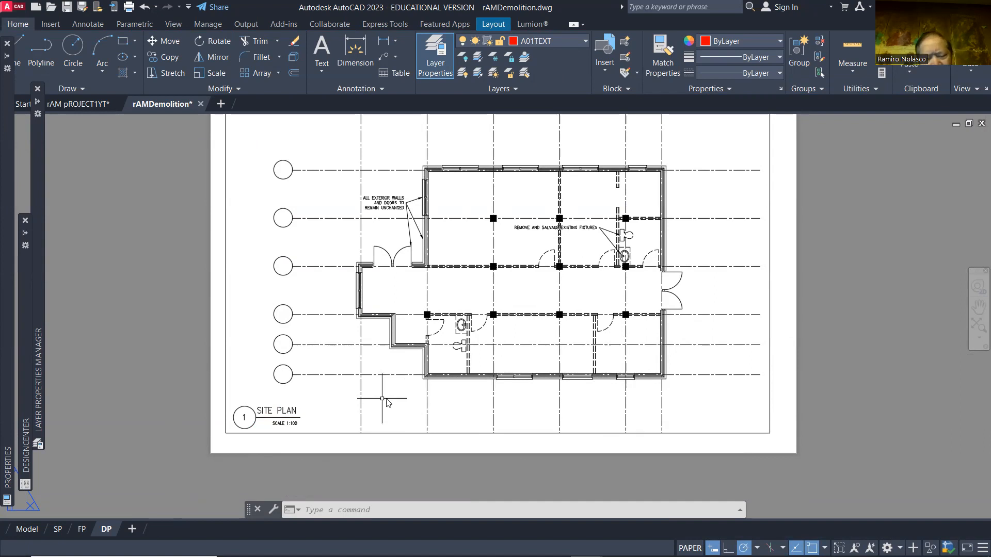
# Start a multiline text box below the plan using the DIM-TEXT-SHERIDAN style with a text height of 3.
pyautogui.write('mt')
pyautogui.press('Return')
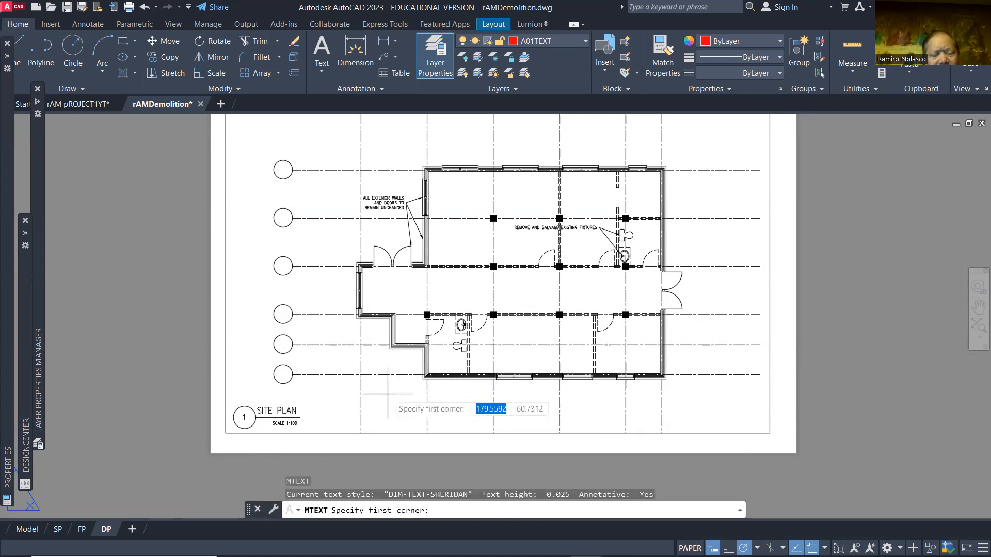
pyautogui.click(387, 394)
pyautogui.click(589, 430)
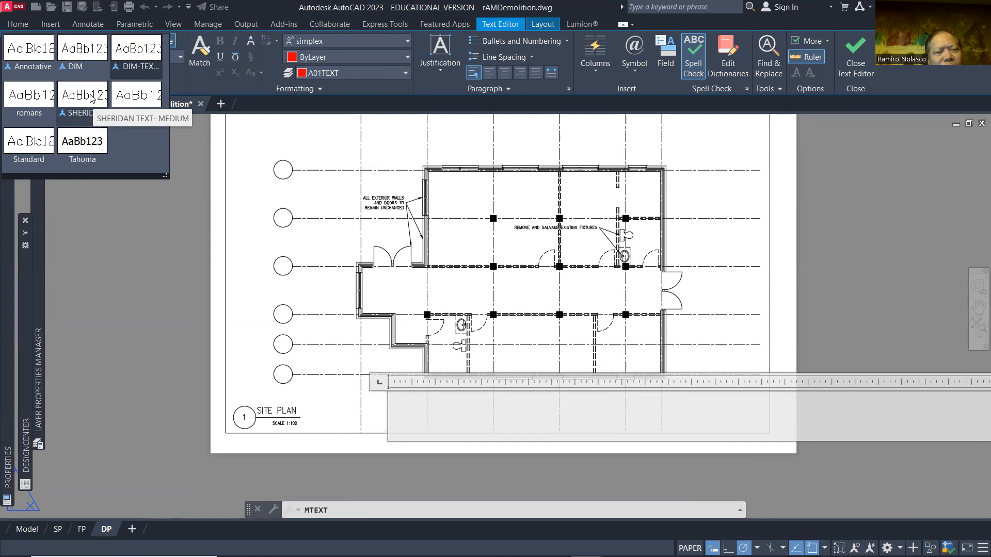
pyautogui.click(91, 98)
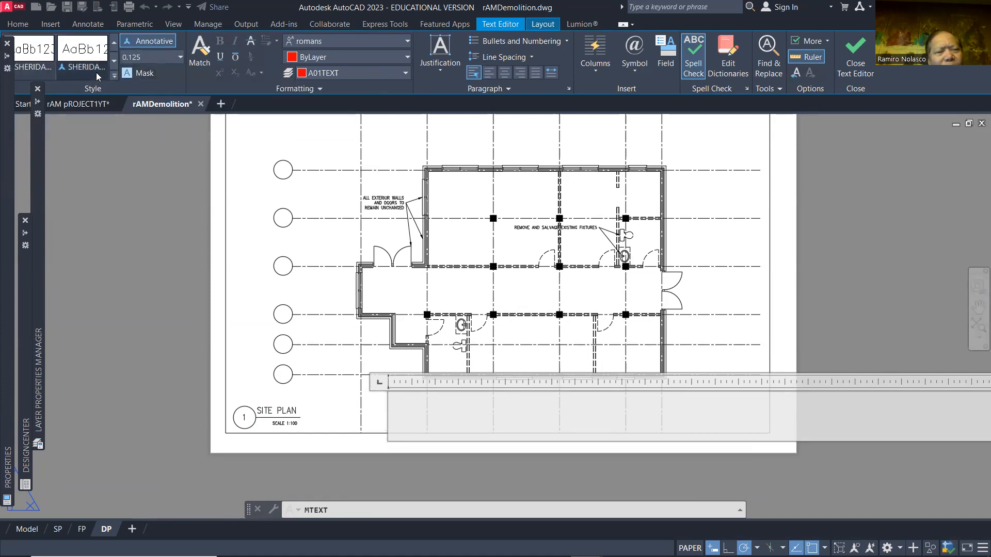
pyautogui.click(114, 75)
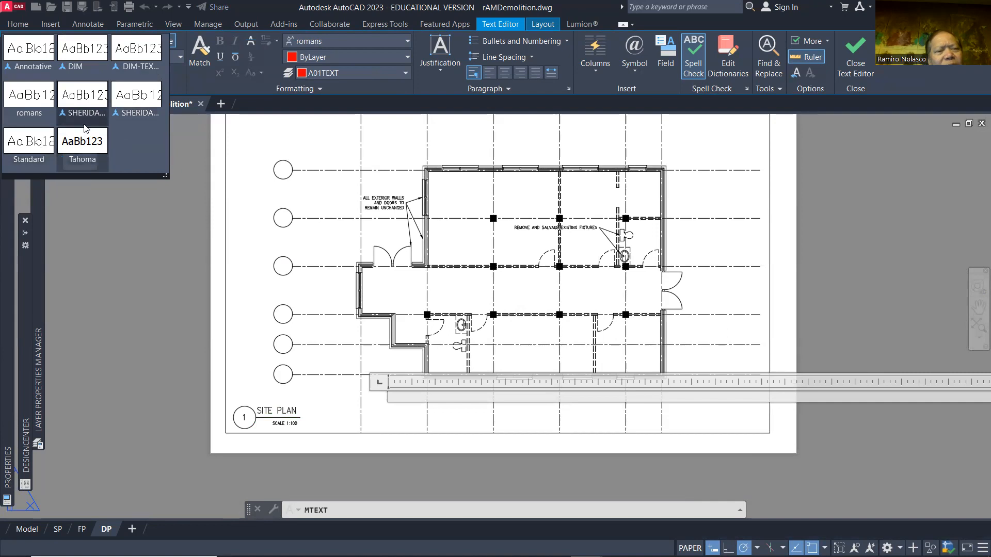
pyautogui.click(137, 58)
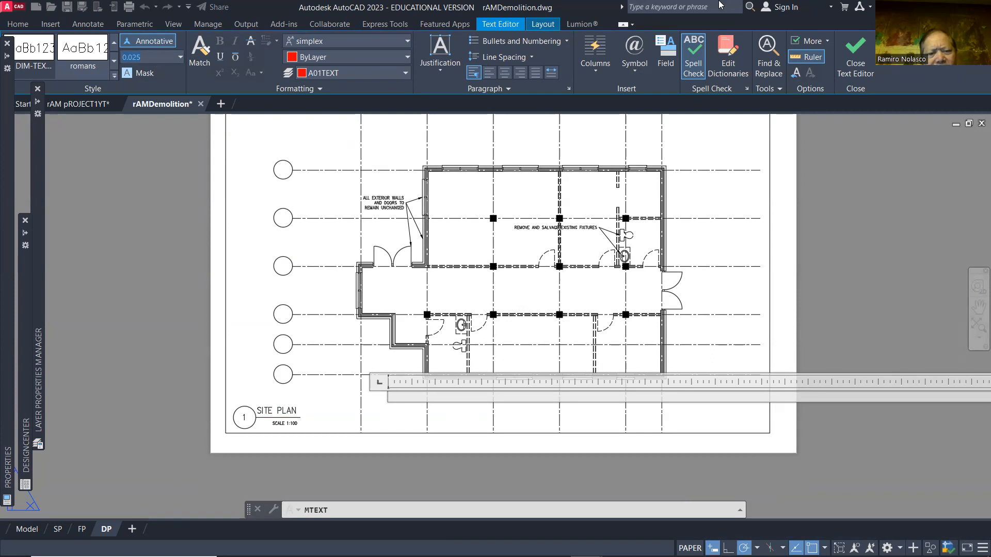
pyautogui.write('3')
pyautogui.press('Return')
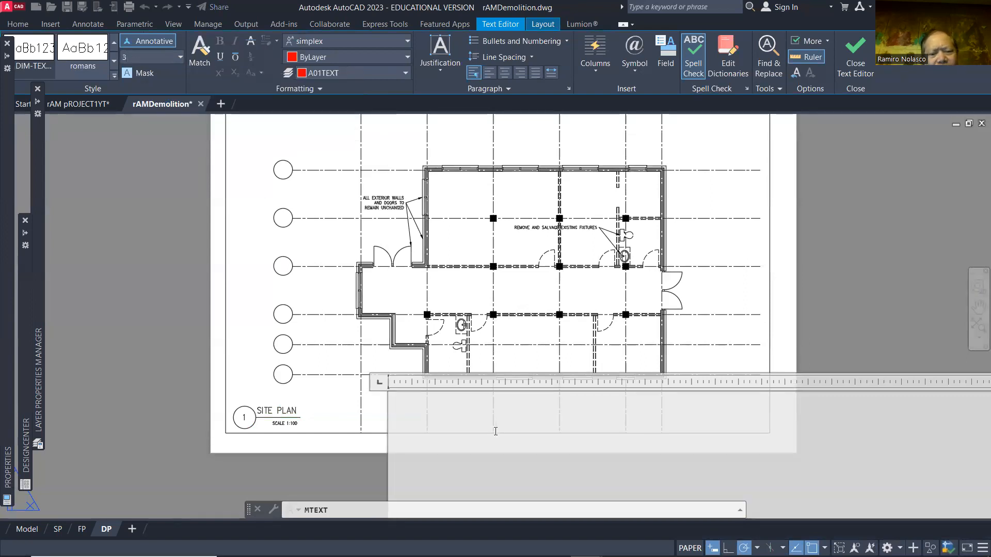
# Enter the note "REMOVE PARTITIONS AND RELATED COMPONENTS, ALL DASHED LINES UNLESS NOTED OTHERWISE" below the plan, finish the text, and zoom to the sheet extents.
pyautogui.scroll(10, 496, 423)
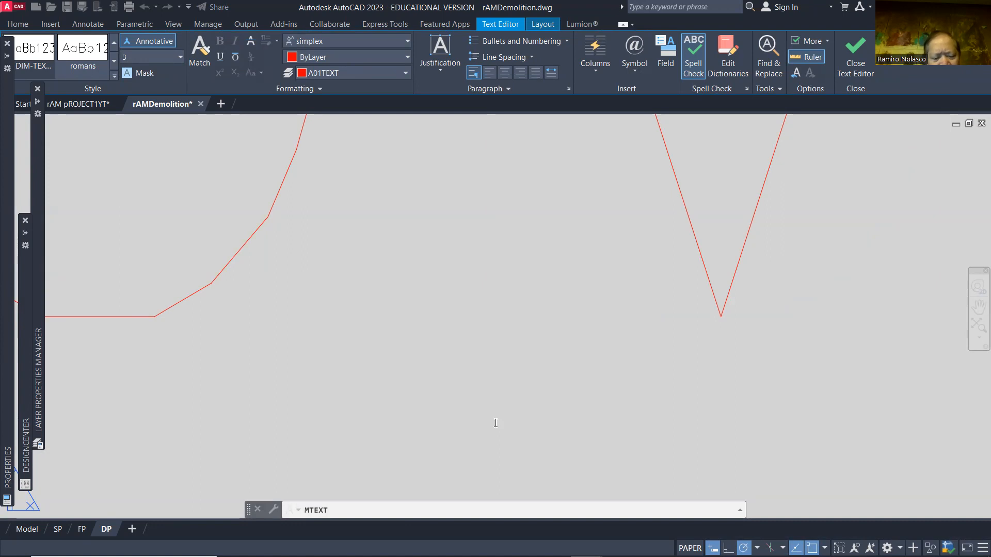
pyautogui.hotkey('ctrl', 'a')
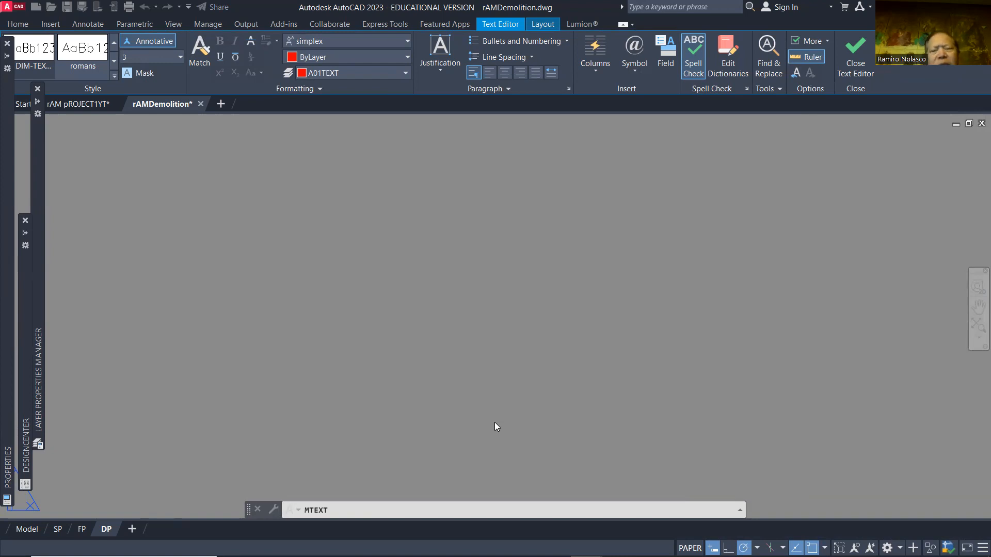
pyautogui.click(850, 64)
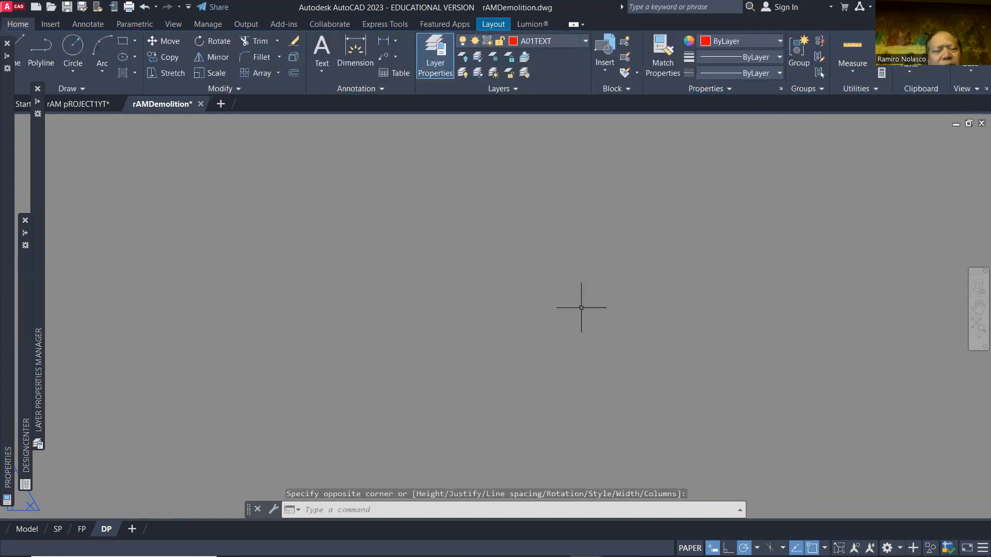
pyautogui.write('Z')
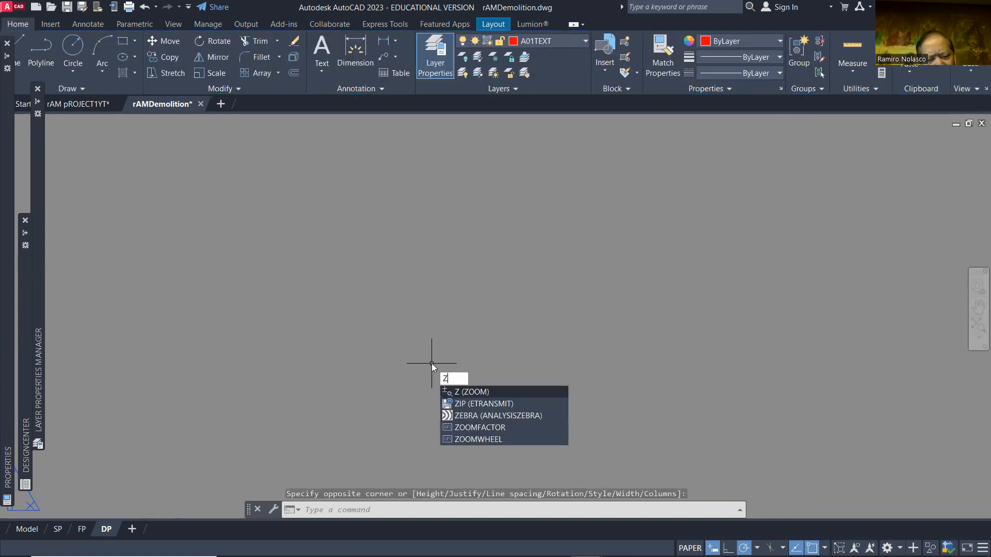
pyautogui.press('Return')
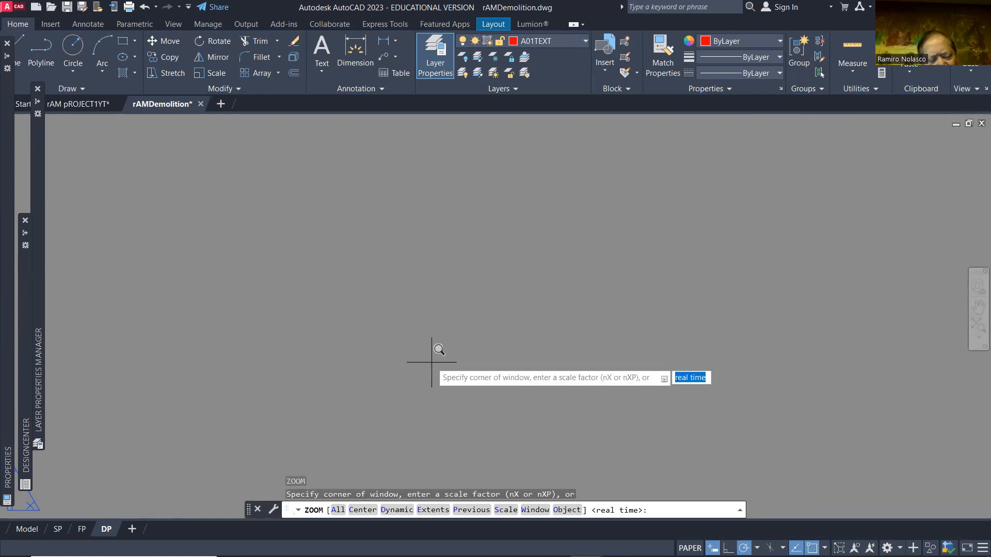
pyautogui.write('E')
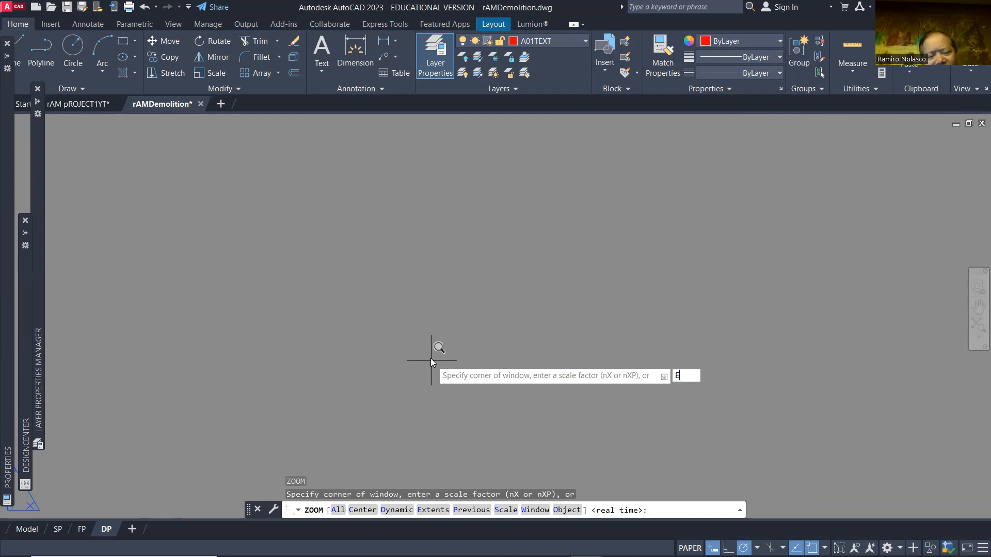
pyautogui.press('Return')
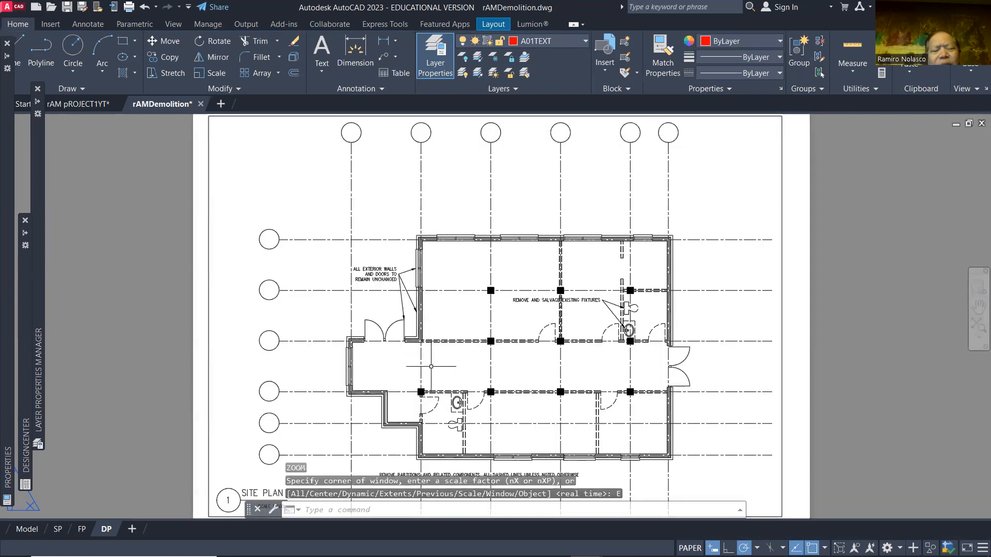
# Narrow the text box of the partition-removal note so it wraps onto two lines after "COMPONENTS,".
pyautogui.moveTo(453, 439); pyautogui.dragTo(467, 347, button='middle')
pyautogui.scroll(4, 467, 381)
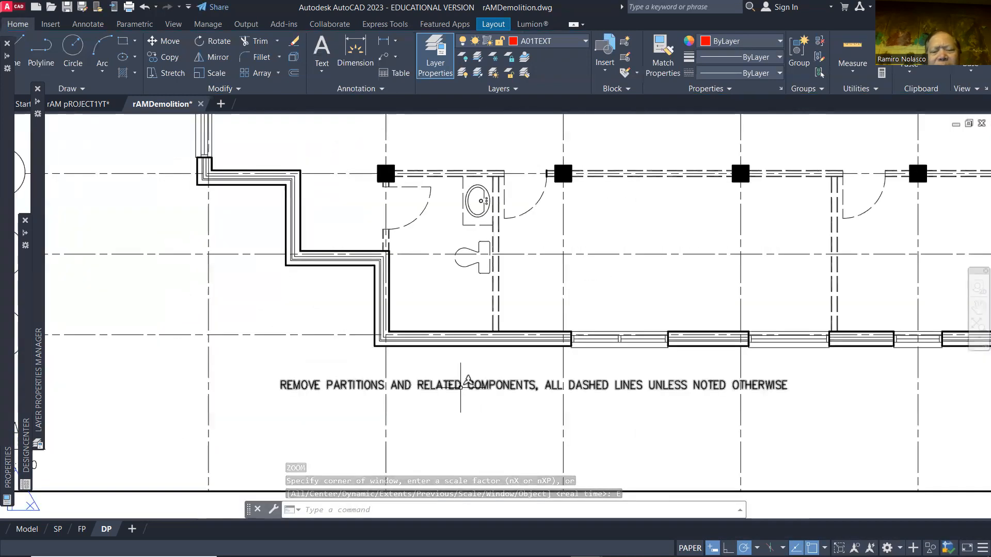
pyautogui.doubleClick(462, 385)
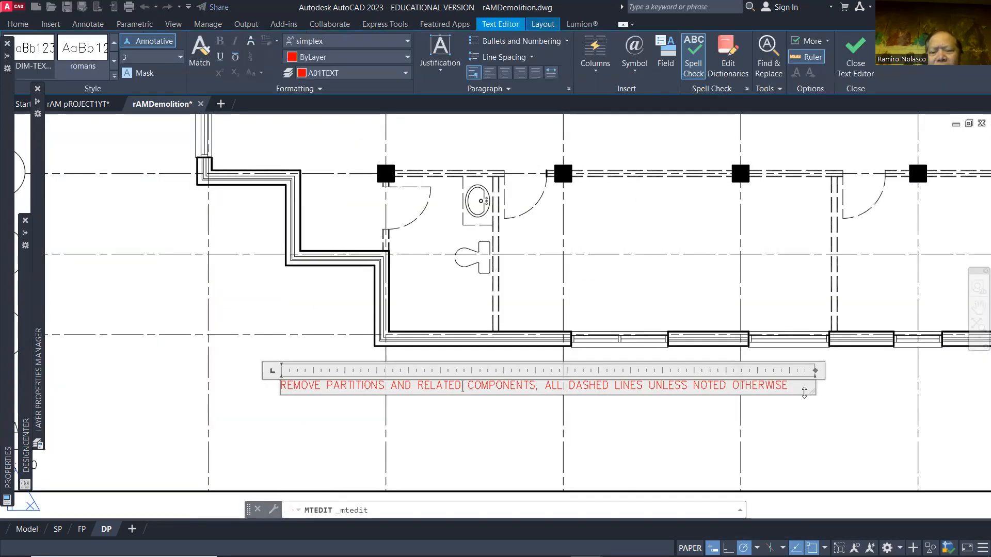
pyautogui.moveTo(813, 370); pyautogui.dragTo(542, 370)
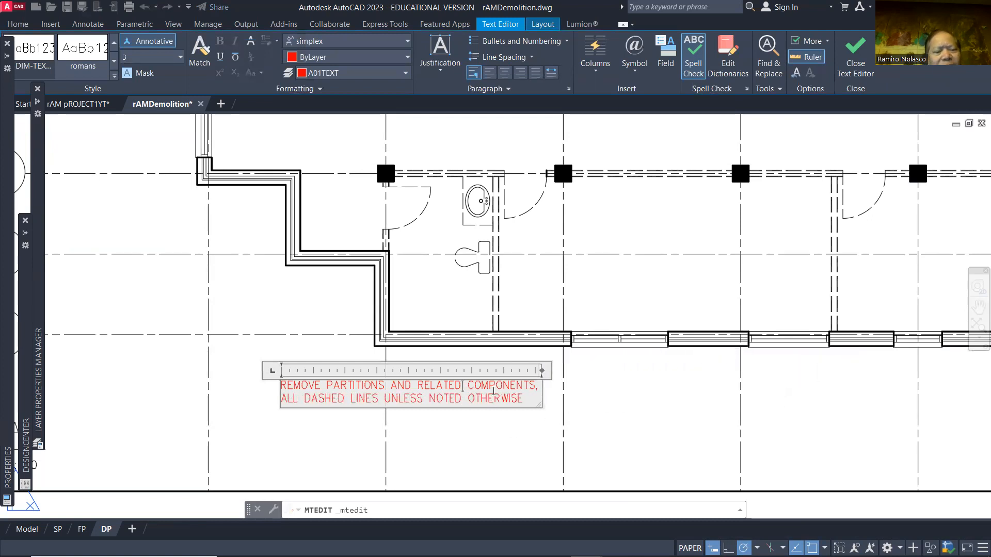
pyautogui.click(486, 422)
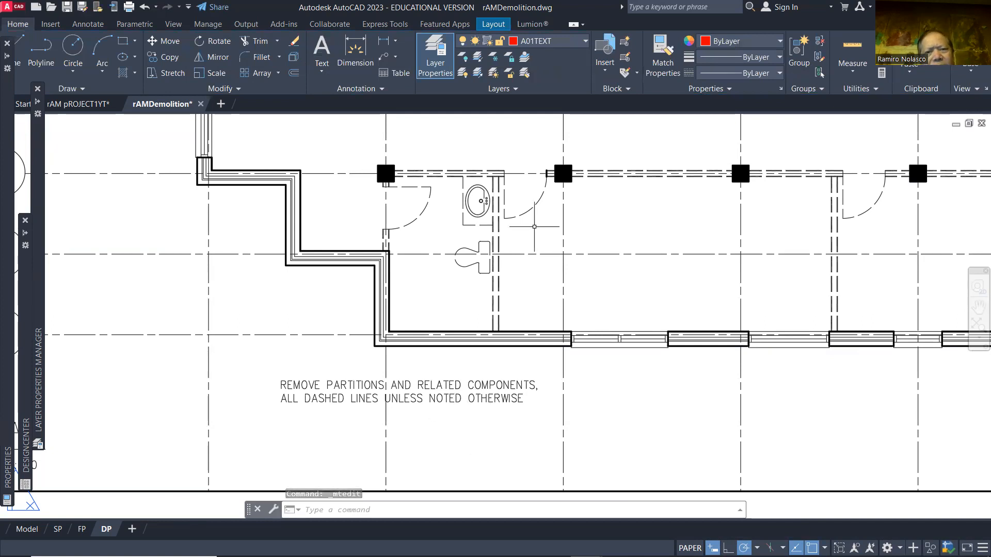
# Assign the partition-removal note below the plan to the A01DEMO TEXT layer.
pyautogui.click(574, 41)
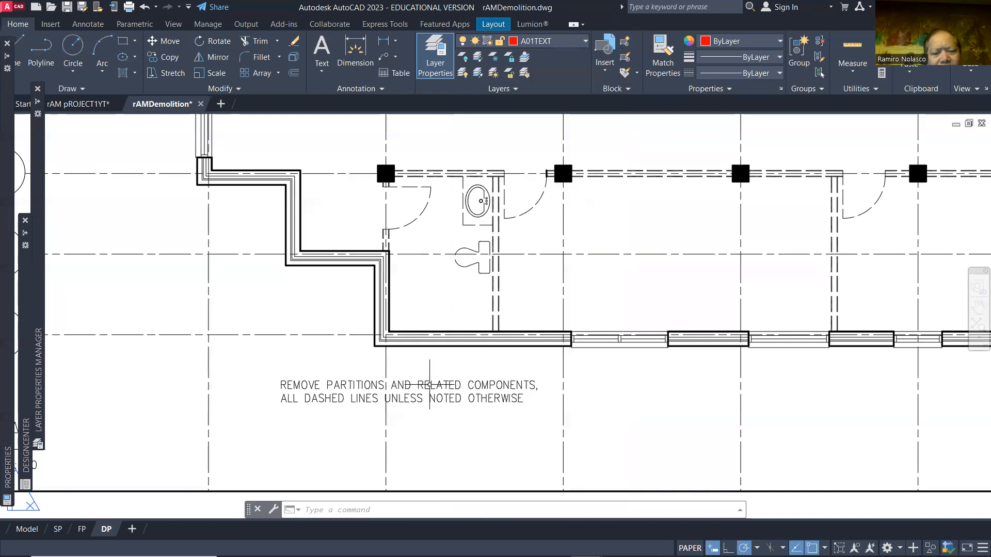
pyautogui.click(429, 385)
pyautogui.click(569, 41)
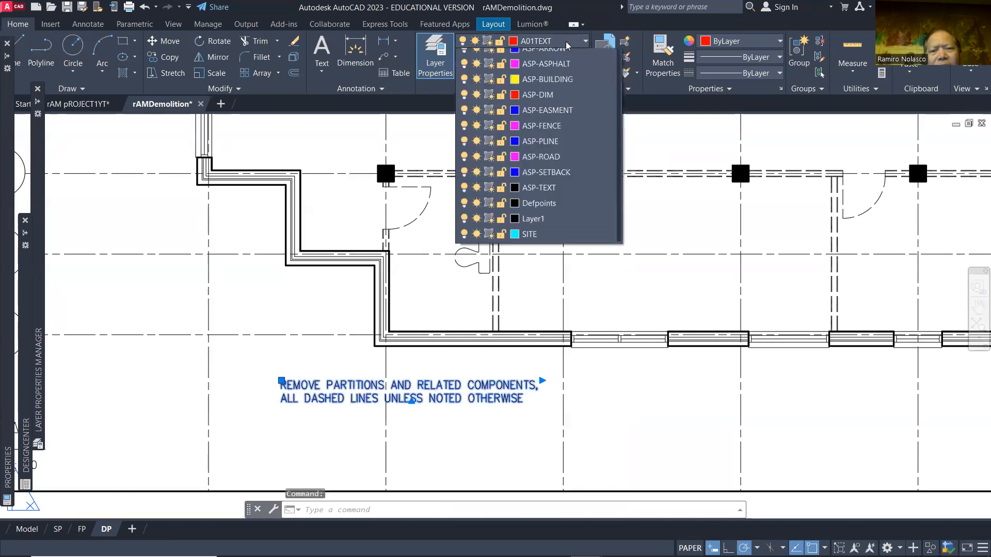
pyautogui.click(567, 89)
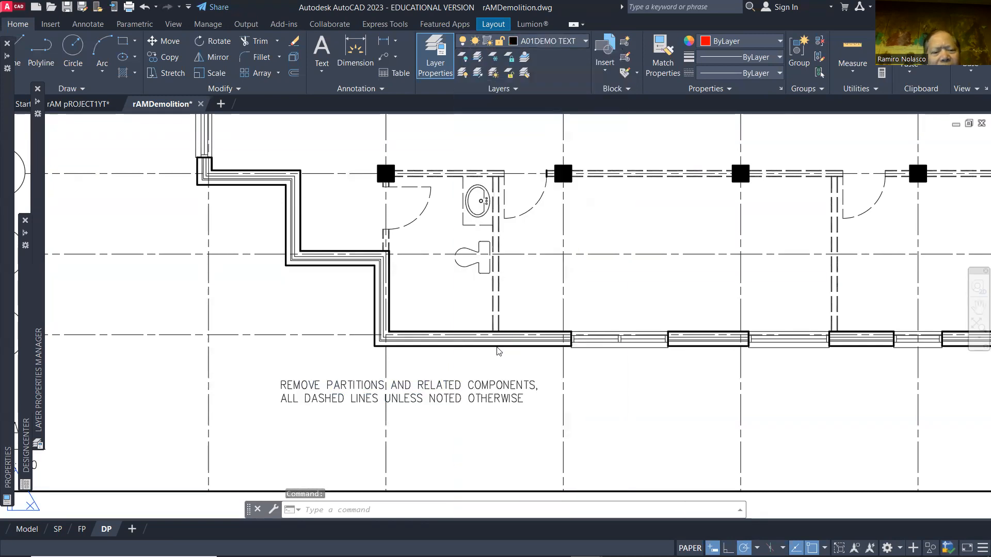
pyautogui.press('Escape')
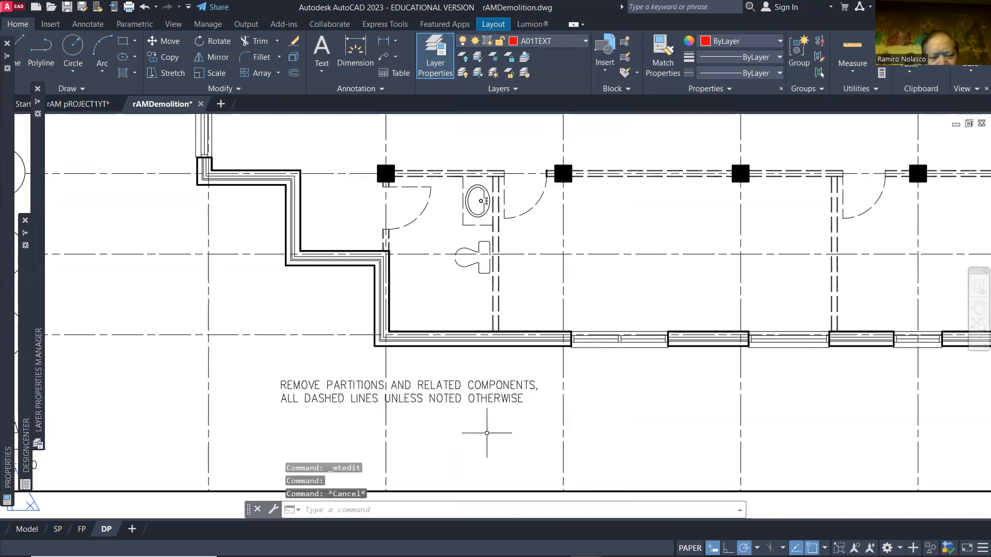
# Activate the plan viewport and freeze the A01GRID layer in that viewport only.
pyautogui.scroll(-2, 487, 433)
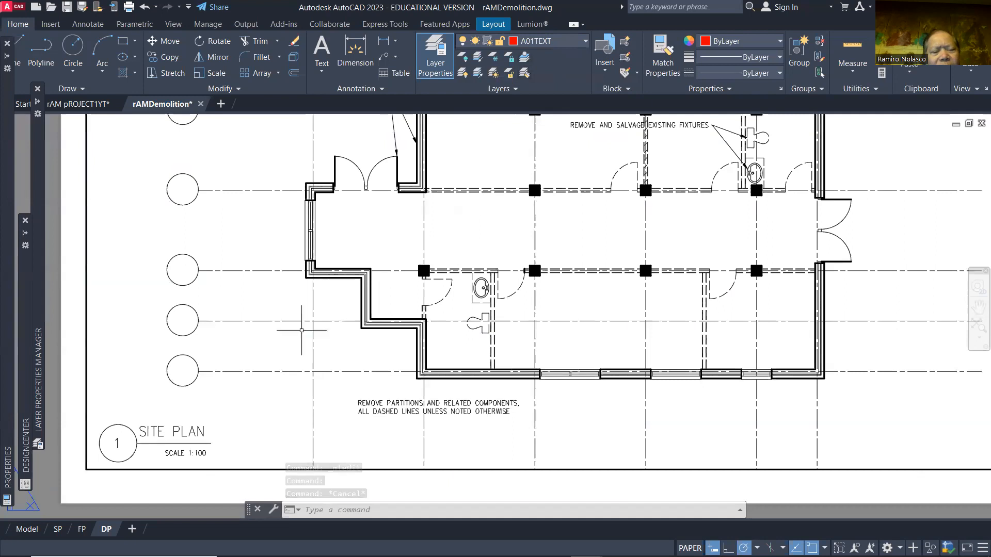
pyautogui.doubleClick(323, 332)
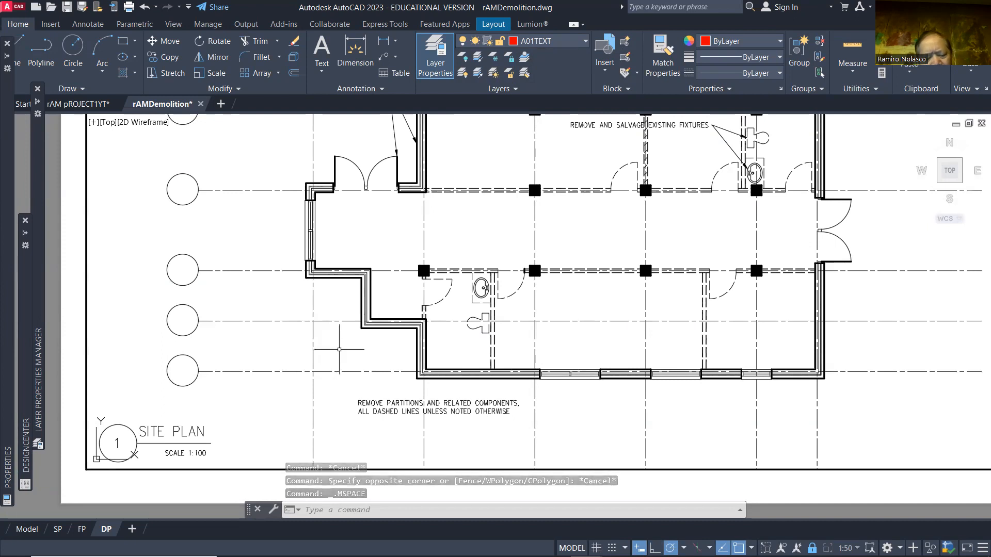
pyautogui.write('LA')
pyautogui.press('Return')
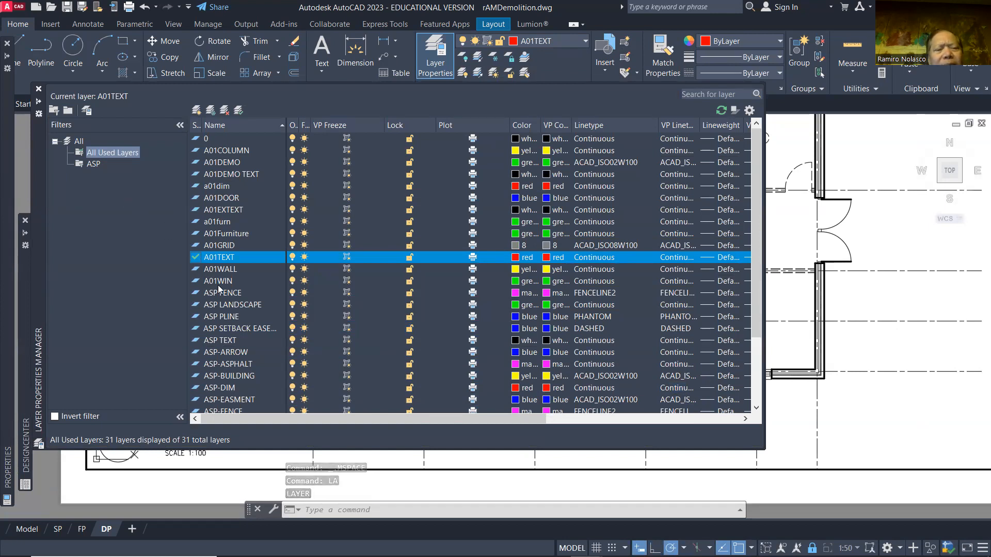
pyautogui.click(230, 246)
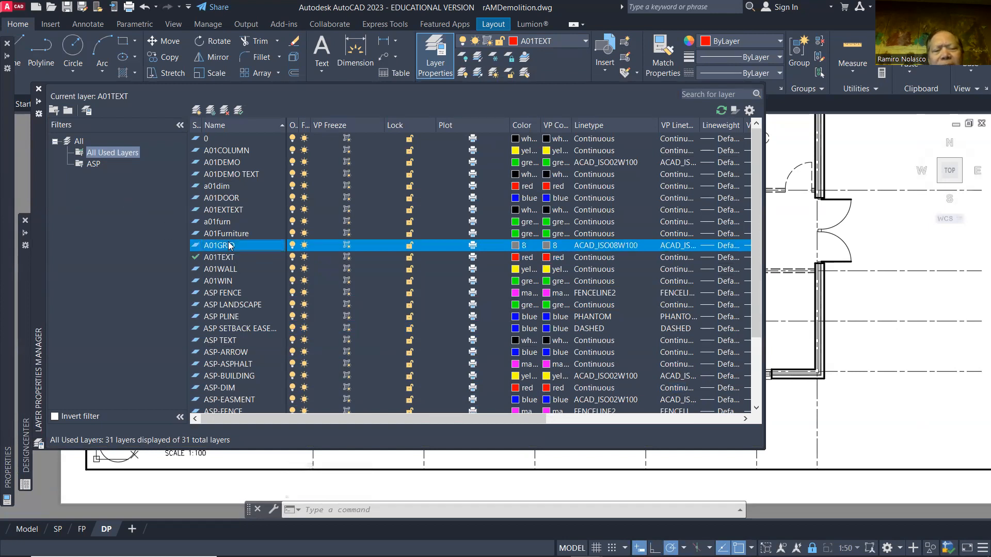
pyautogui.click(346, 246)
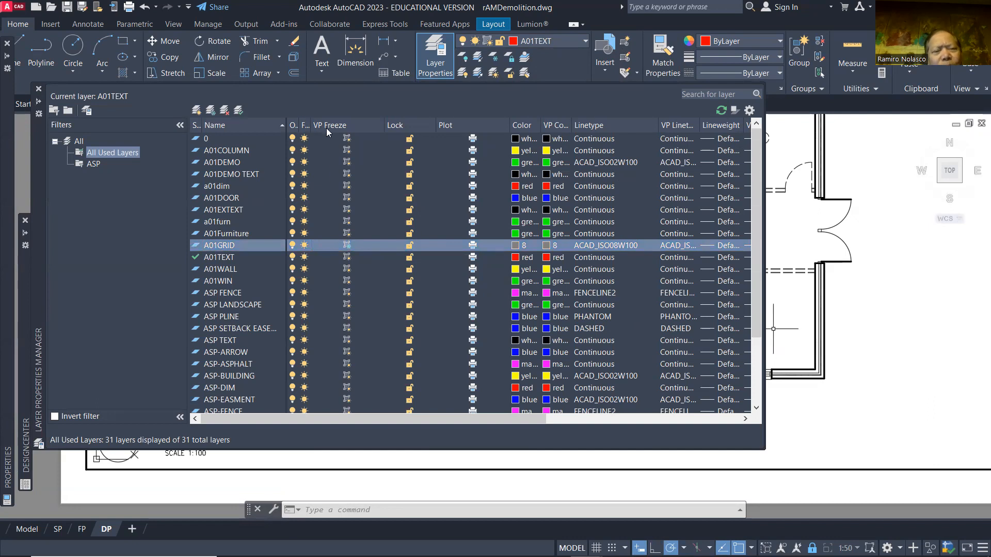
pyautogui.click(347, 245)
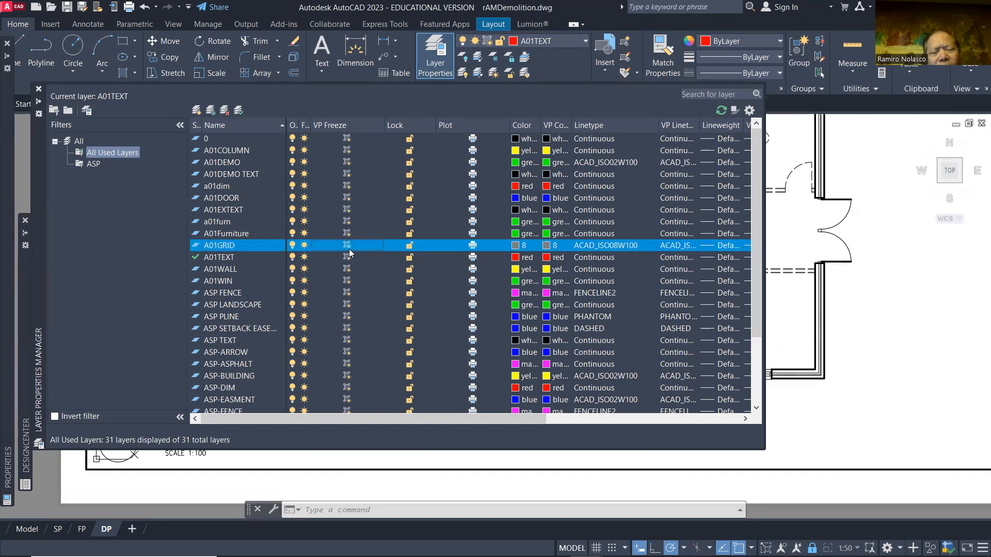
pyautogui.click(773, 303)
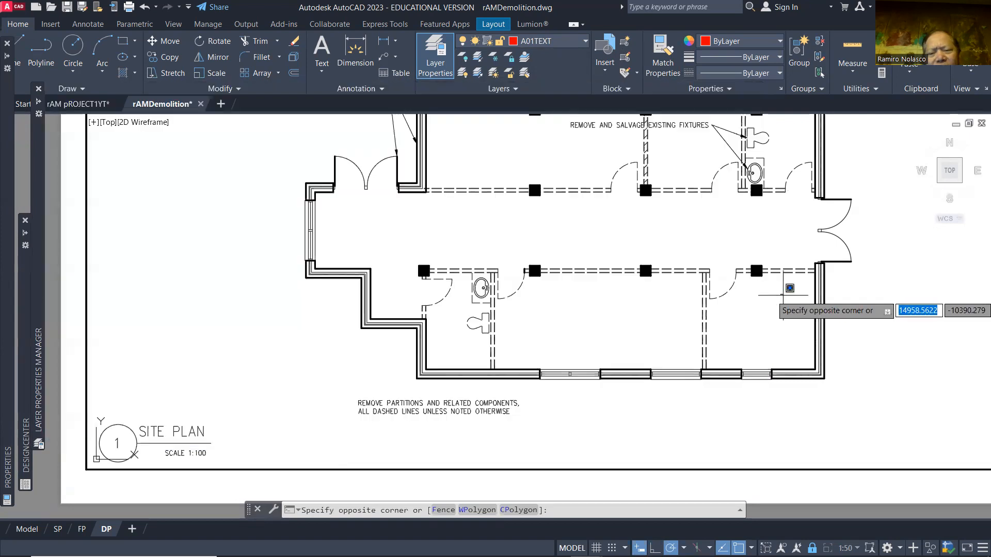
pyautogui.click(774, 302)
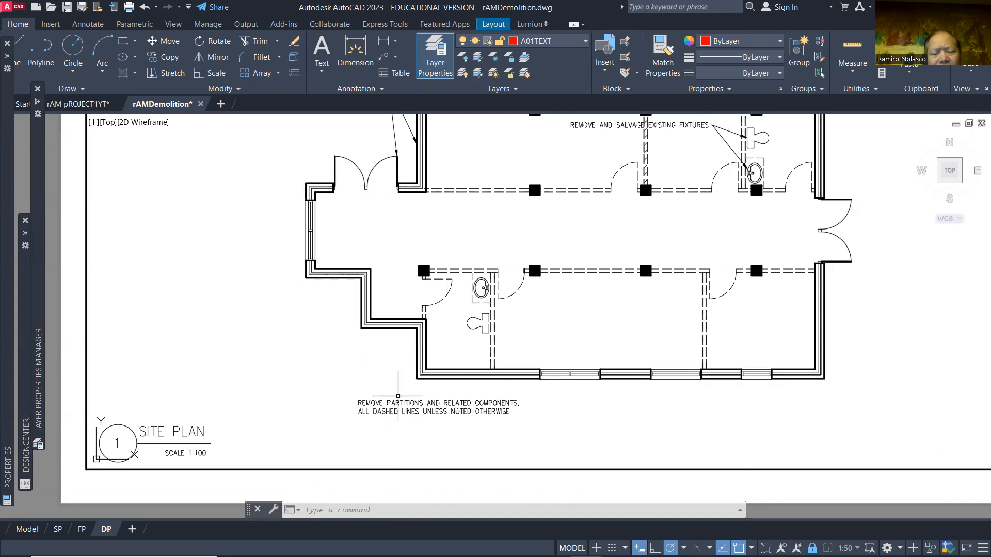
# Return to paper space and move the partition-removal note right and slightly down, beneath the middle of the plan's lower wall.
pyautogui.click(406, 419)
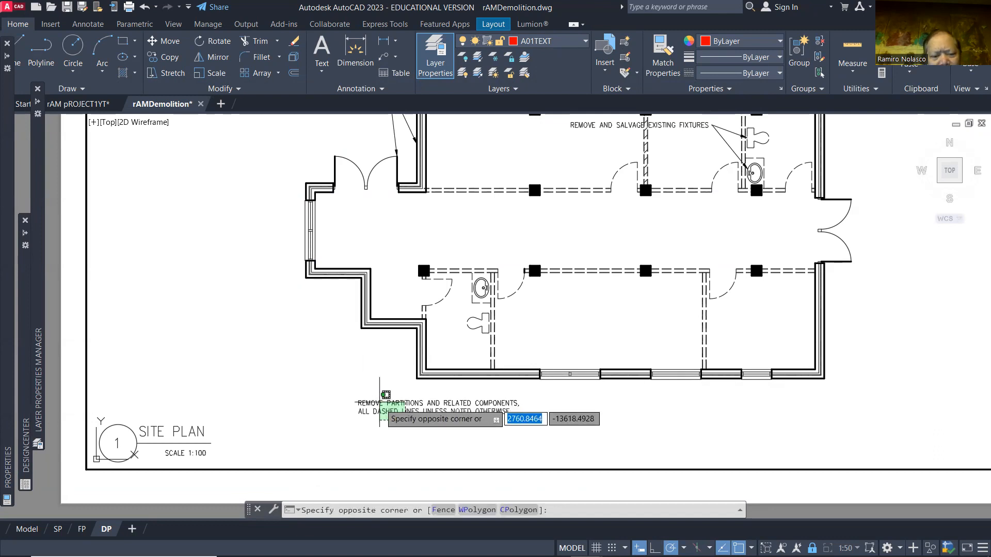
pyautogui.press('Escape')
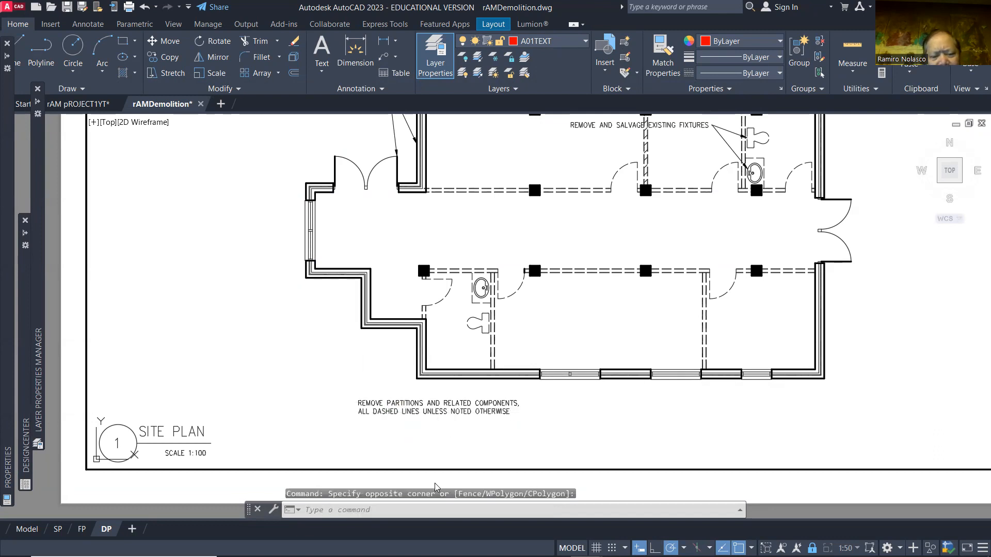
pyautogui.doubleClick(434, 487)
pyautogui.click(420, 419)
pyautogui.write('m')
pyautogui.press('Return')
pyautogui.click(414, 435)
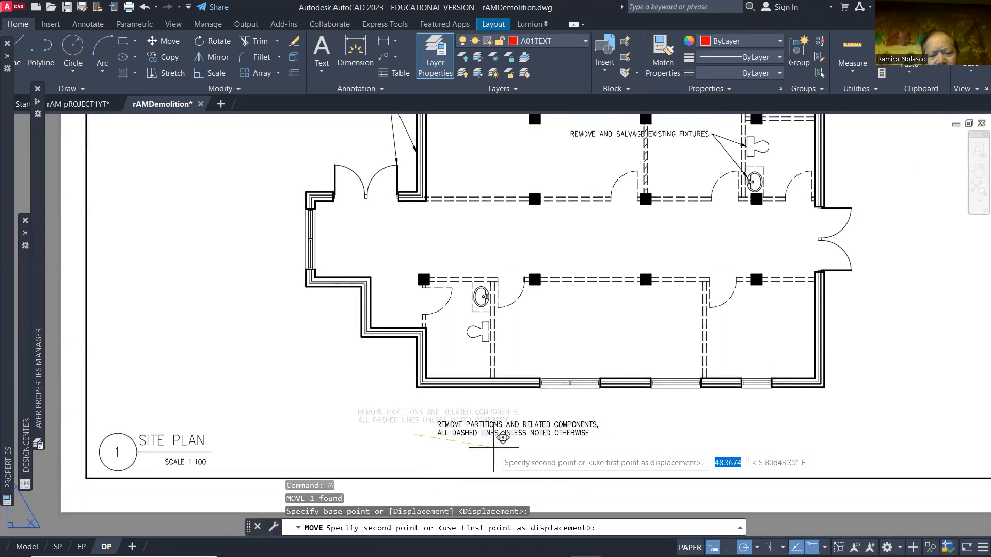
pyautogui.click(549, 457)
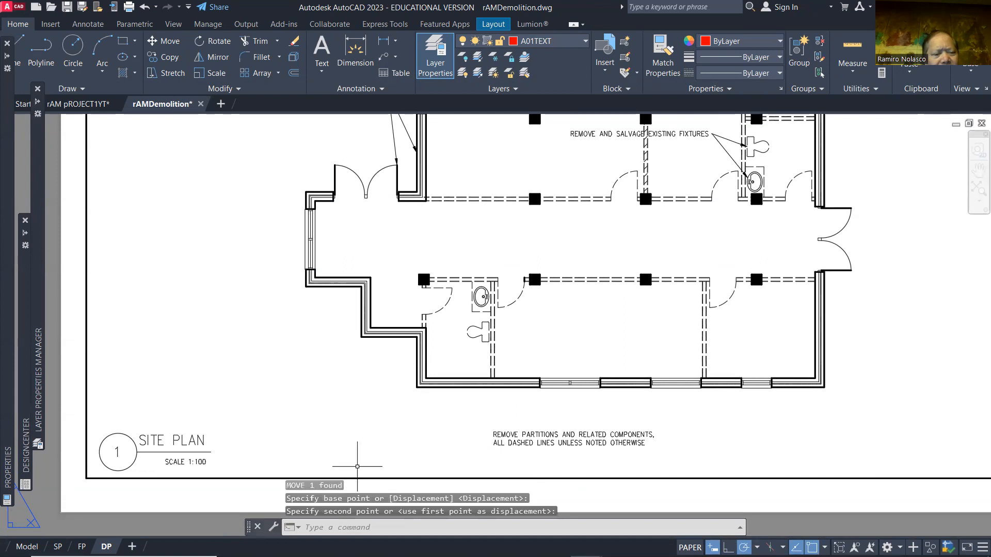
# Change the drawing title "SITE PLAN" beside the number bubble to "DEMOLITION PLAN".
pyautogui.click(190, 440)
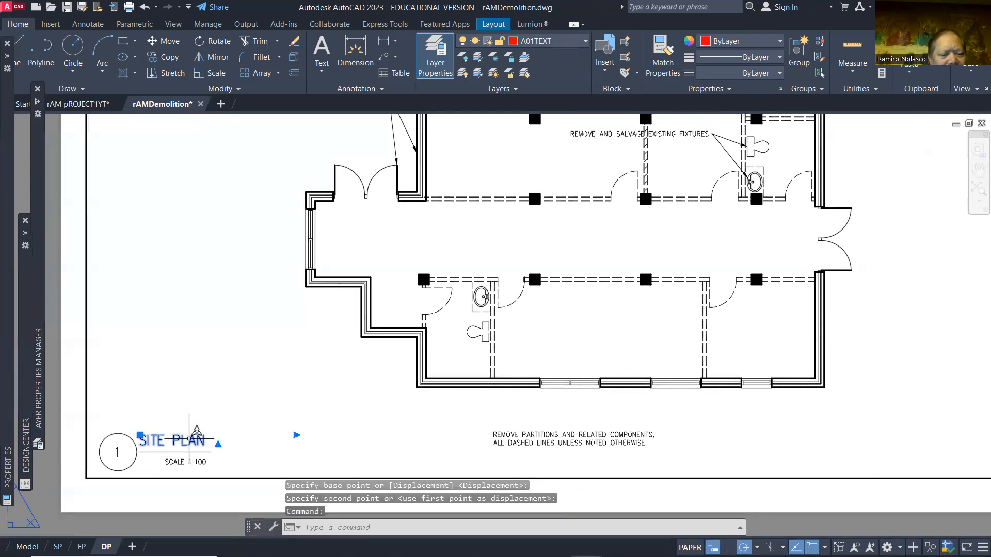
pyautogui.doubleClick(187, 440)
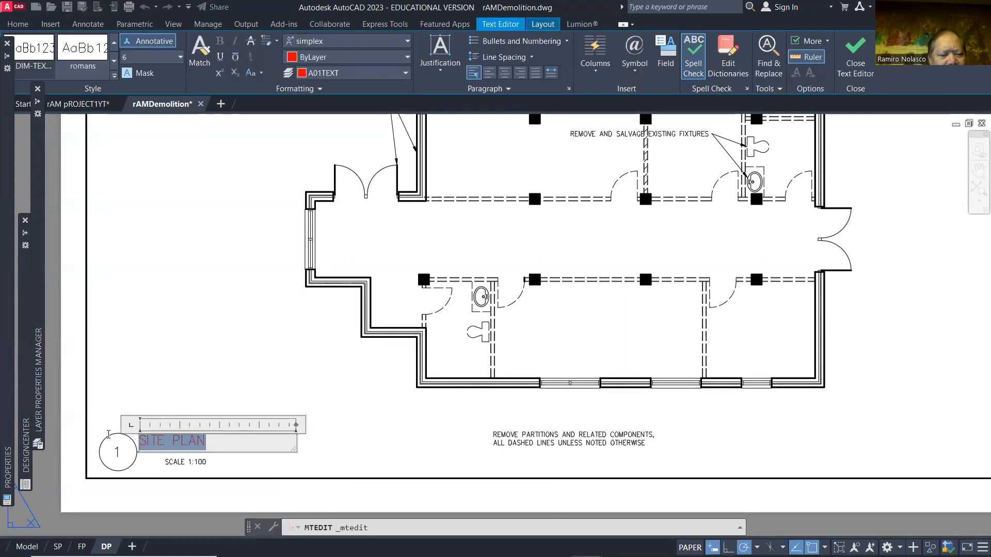
pyautogui.moveTo(164, 443); pyautogui.dragTo(134, 437)
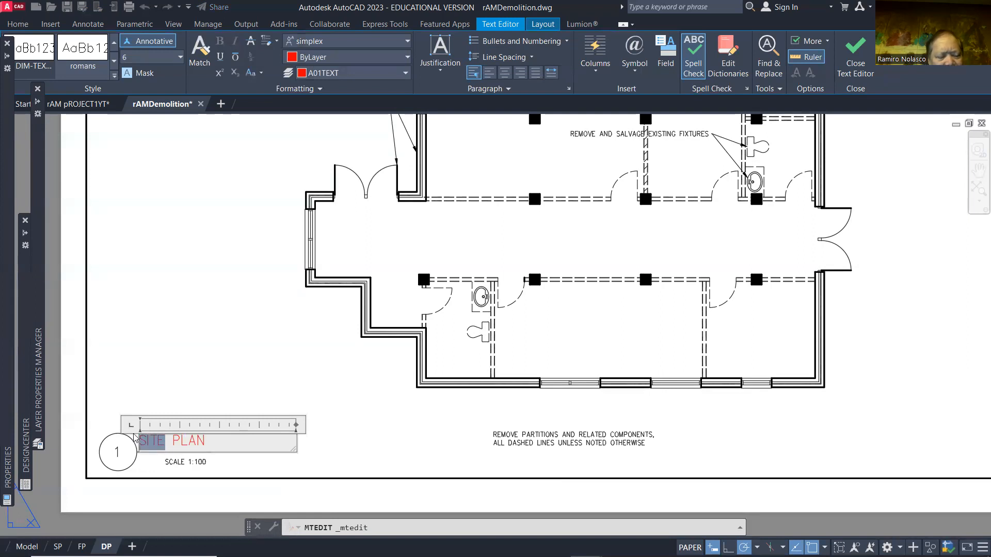
pyautogui.write('DEMOLITION')
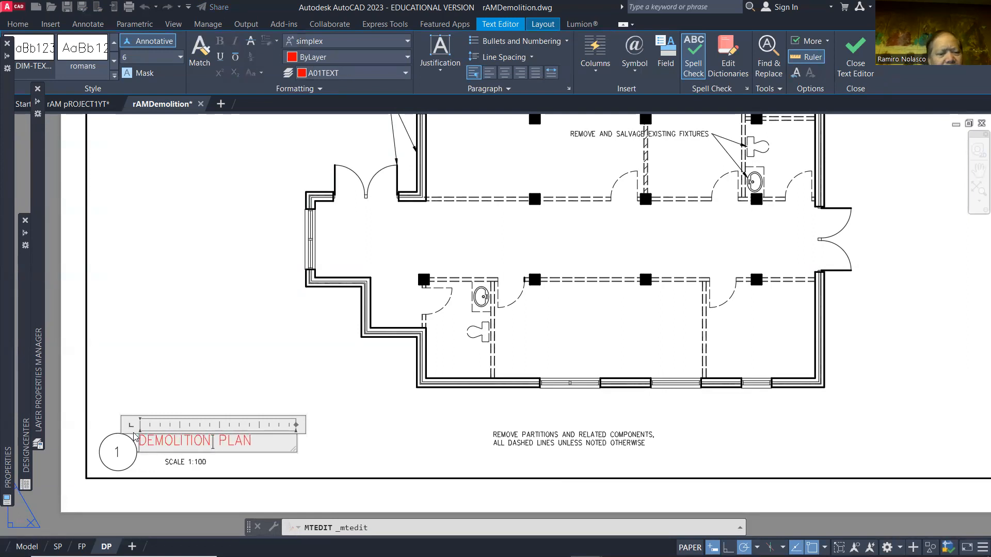
pyautogui.click(198, 380)
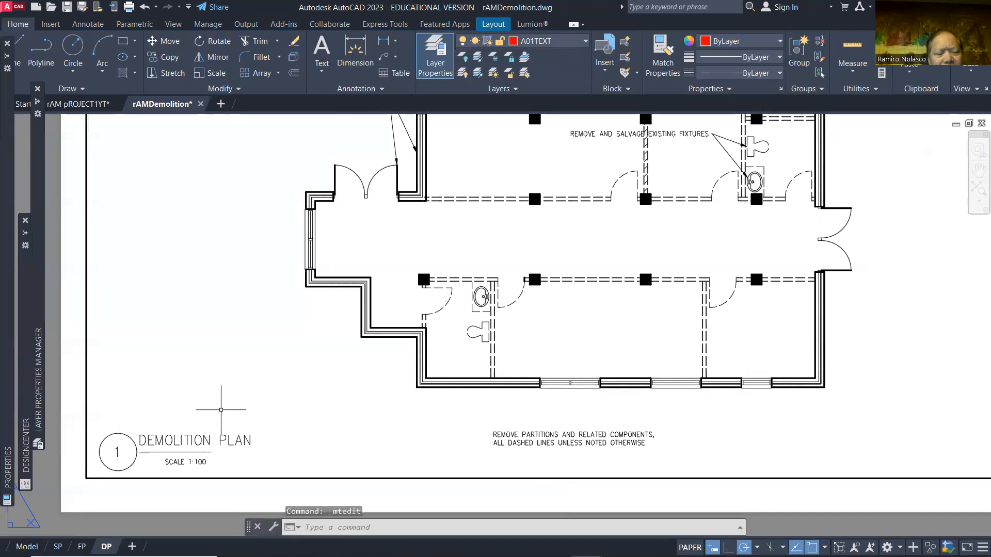
# Change the scale label beneath the drawing title to "SCALE 1:50".
pyautogui.doubleClick(198, 463)
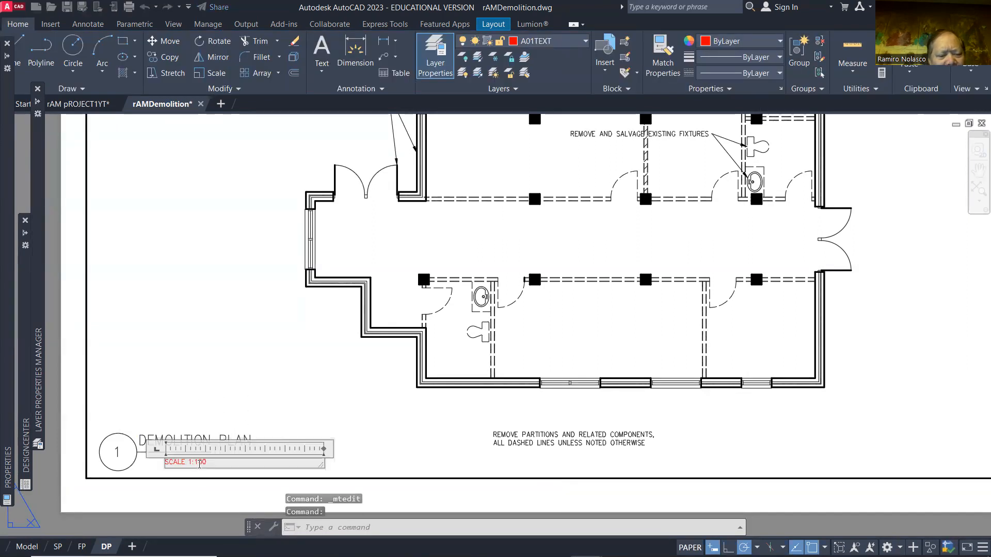
pyautogui.moveTo(196, 463); pyautogui.dragTo(226, 460)
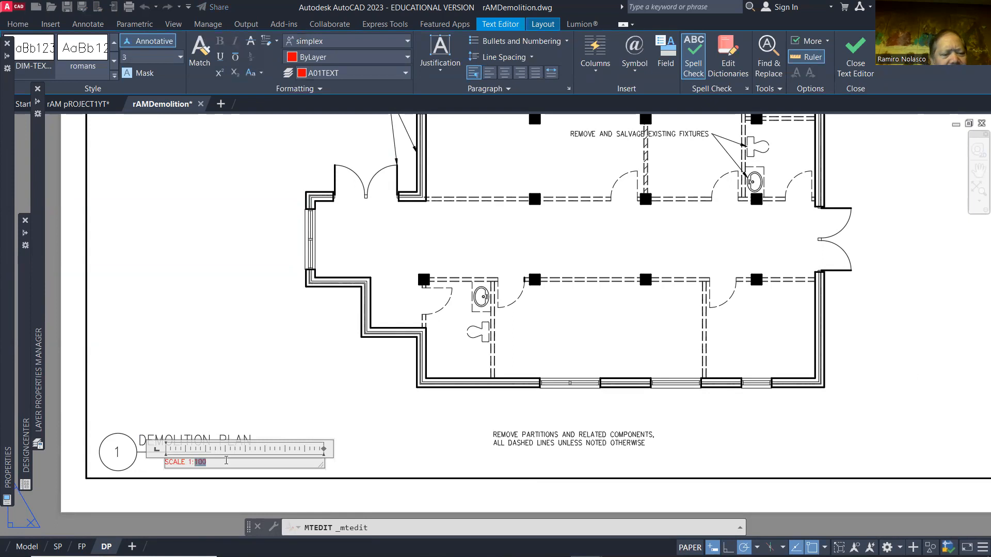
pyautogui.write('50')
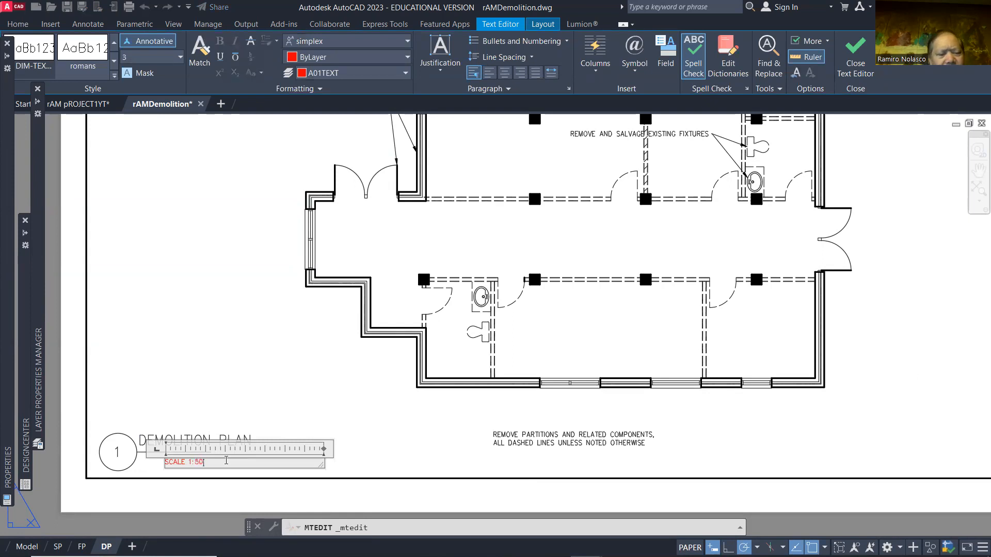
pyautogui.click(227, 424)
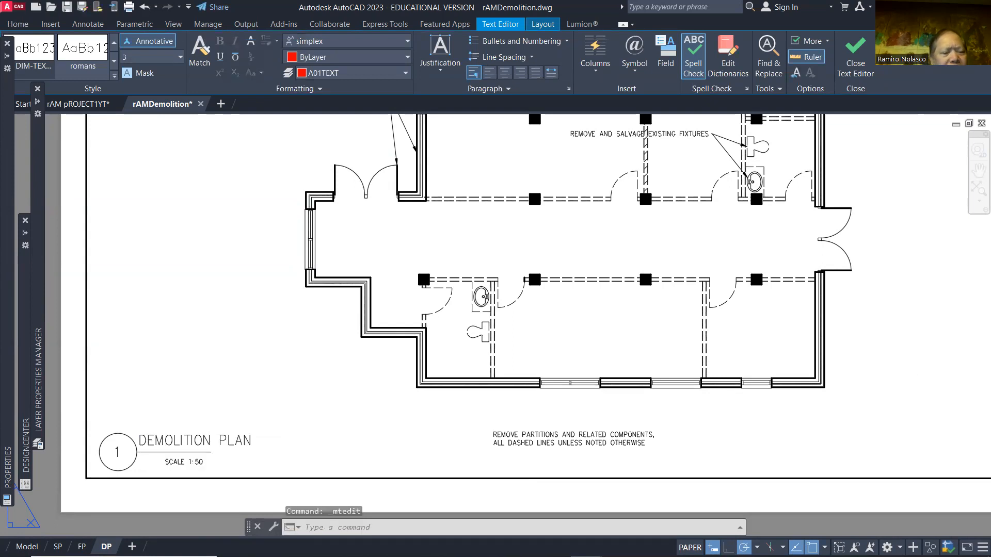
# Stretch the title underline horizontally to the right so it extends just past the end of "DEMOLITION PLAN".
pyautogui.click(209, 453)
pyautogui.click(211, 452)
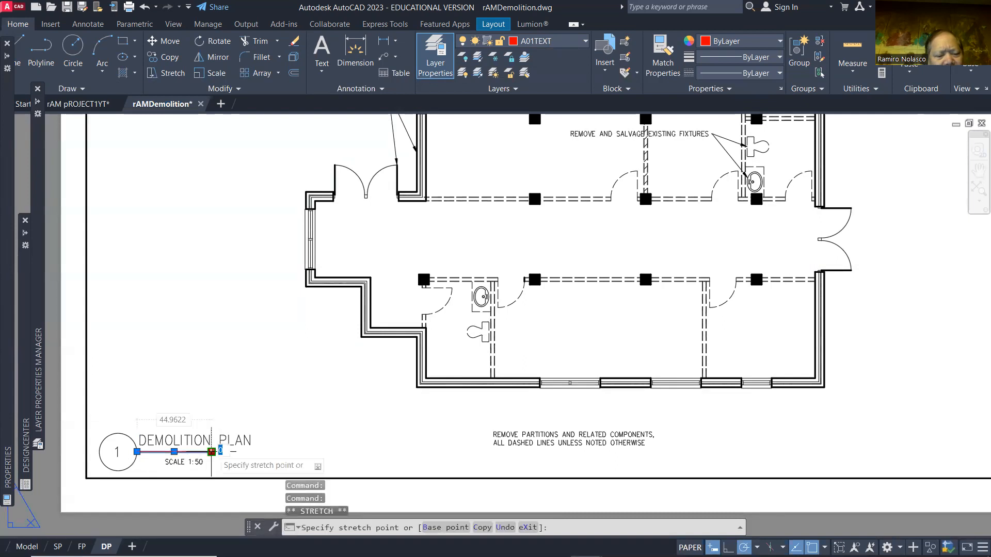
pyautogui.click(255, 452)
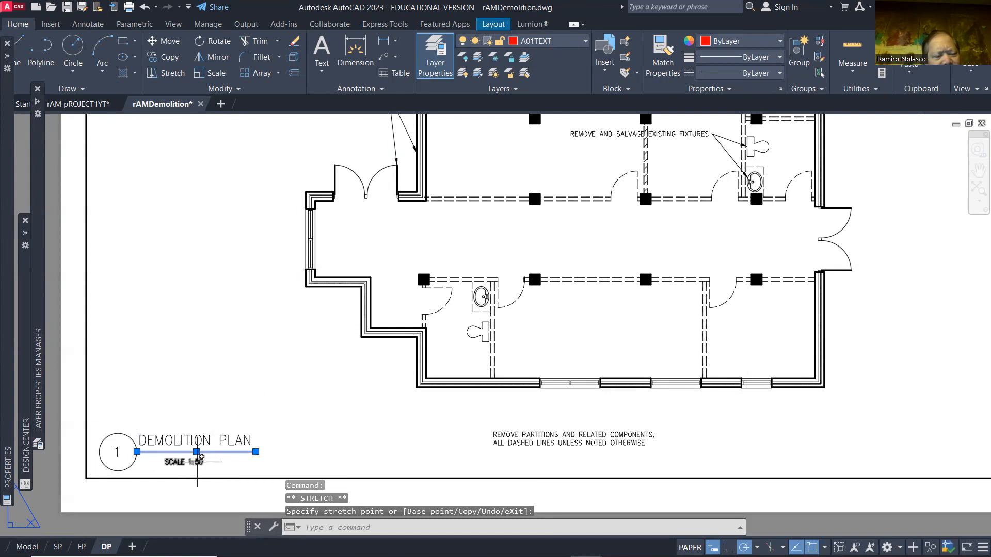
pyautogui.press('Escape')
pyautogui.press('Escape')
# Move the scale label horizontally to the right so it sits beneath the right end of the title underline.
pyautogui.write('m')
pyautogui.press('Return')
pyautogui.click(196, 461)
pyautogui.press('Return')
pyautogui.click(215, 462)
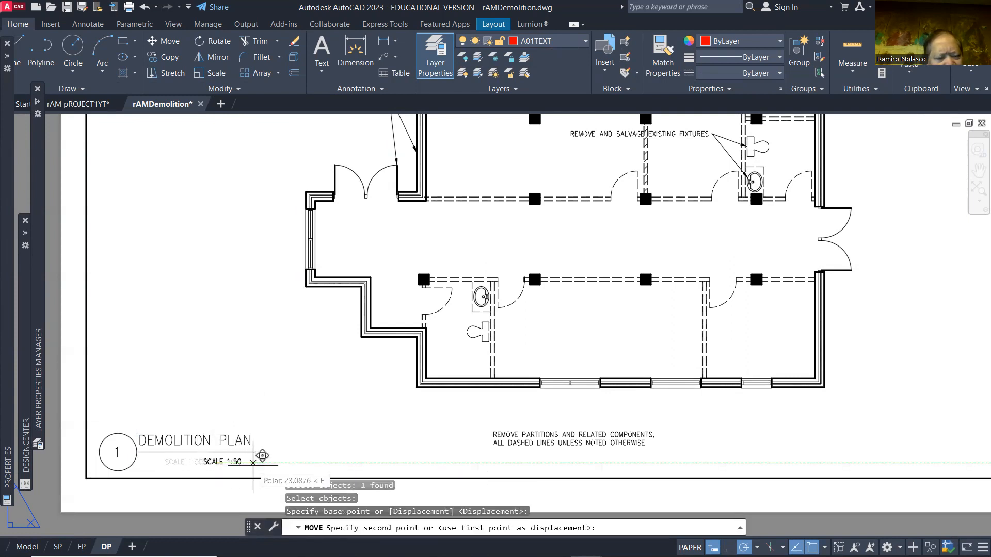
pyautogui.click(264, 463)
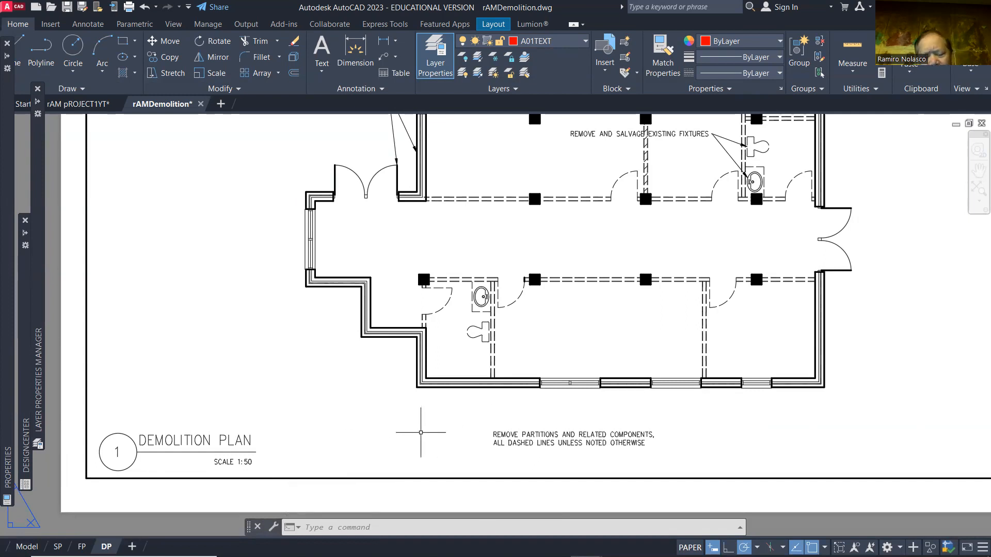
# Make A01DEMO the current layer and draw a horizontal dashed line to the left of the partition-removal note's first text line.
pyautogui.click(572, 43)
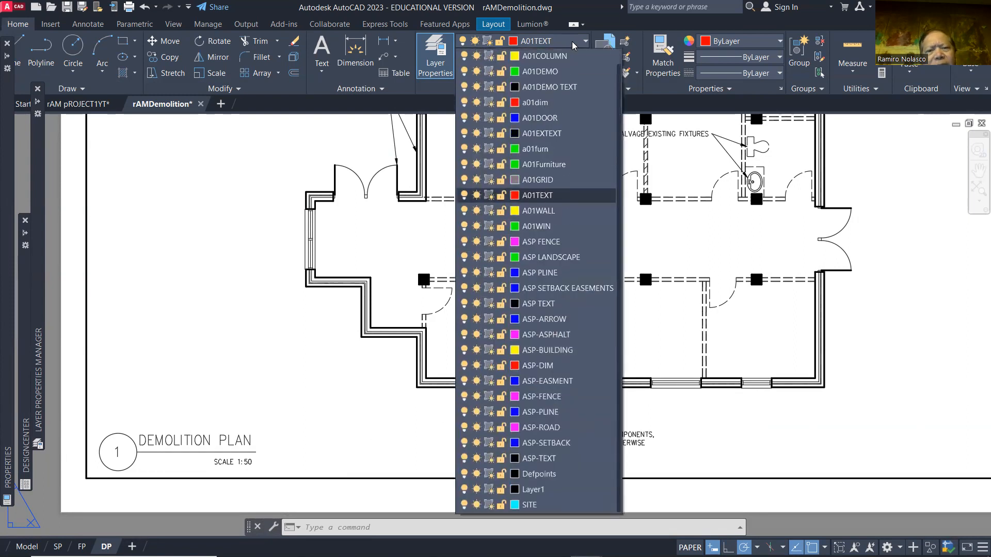
pyautogui.click(567, 71)
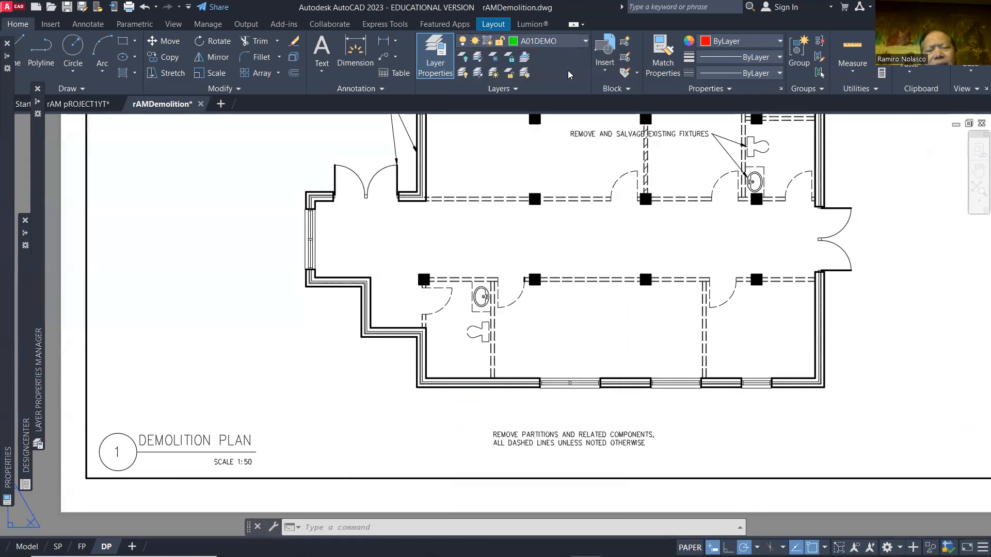
pyautogui.write('L')
pyautogui.press('Return')
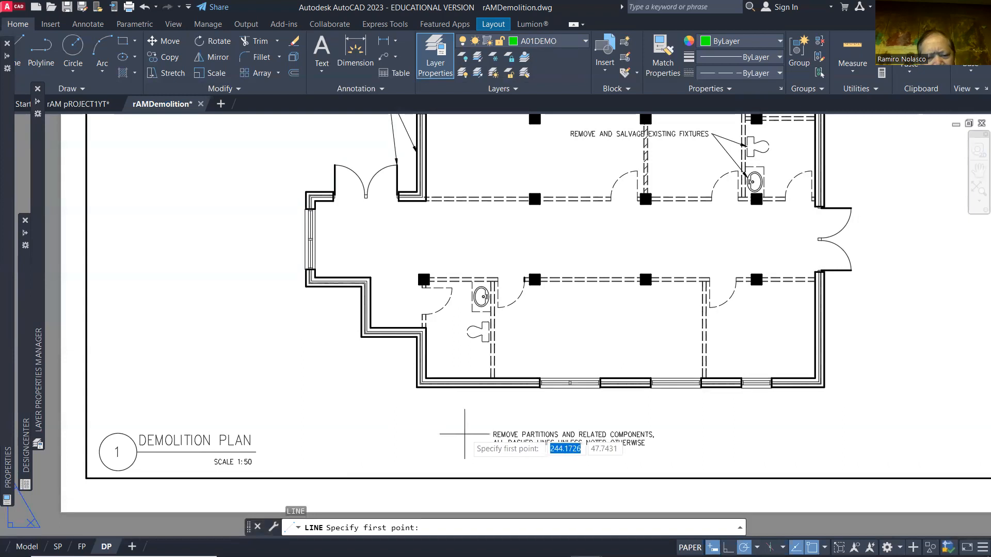
pyautogui.click(480, 433)
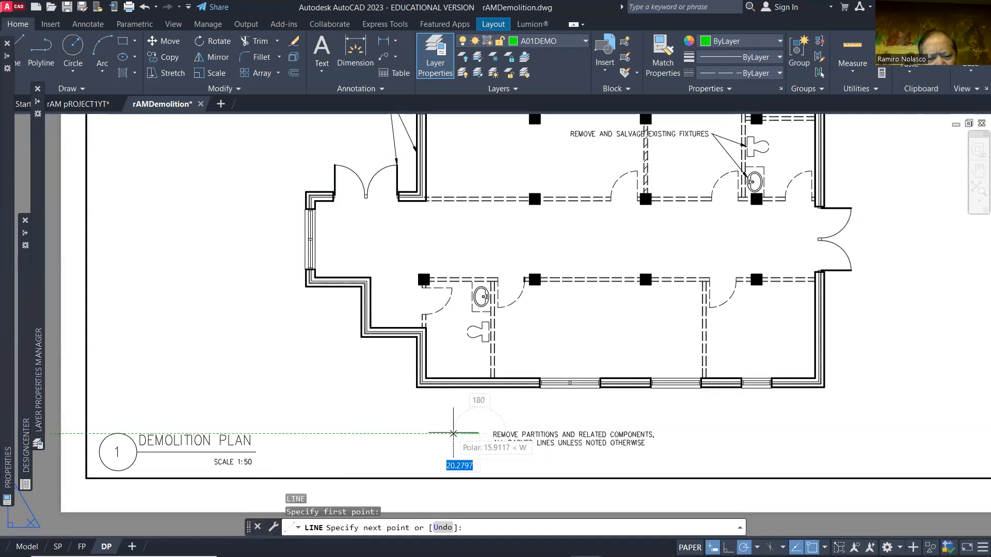
pyautogui.click(378, 433)
pyautogui.press('Return')
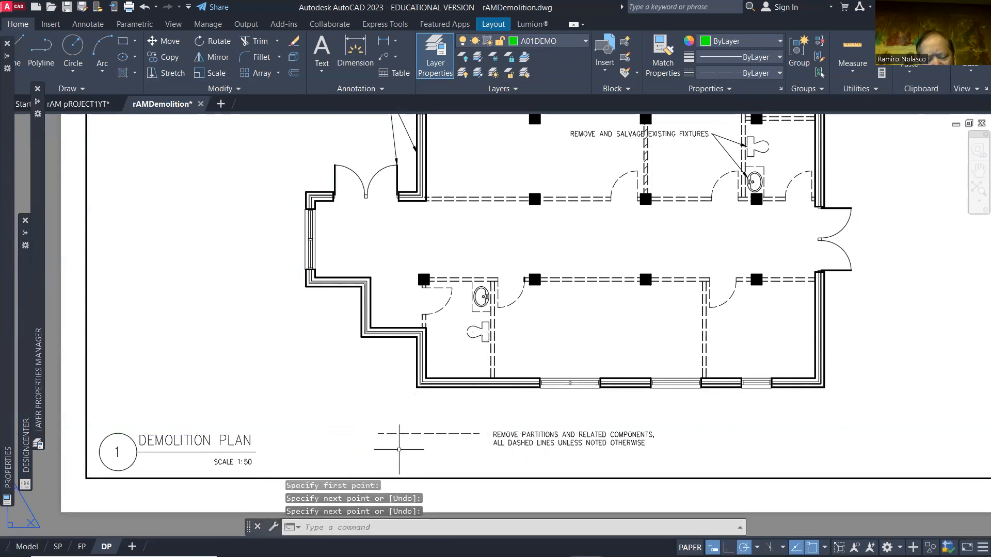
# Copy the dashed line straight down to form a parallel line level with the partition-removal note's second text line.
pyautogui.write('CP')
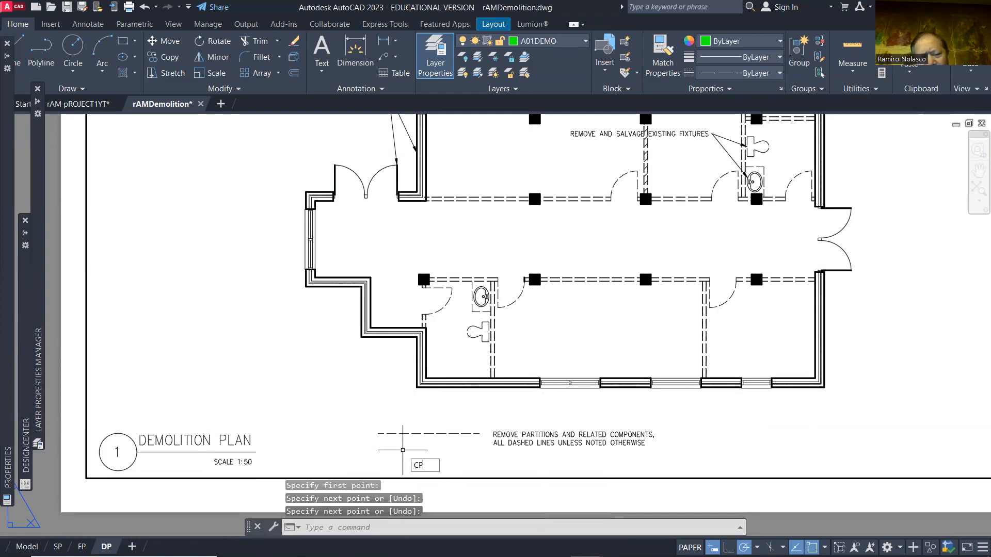
pyautogui.press('Return')
pyautogui.click(416, 433)
pyautogui.press('Return')
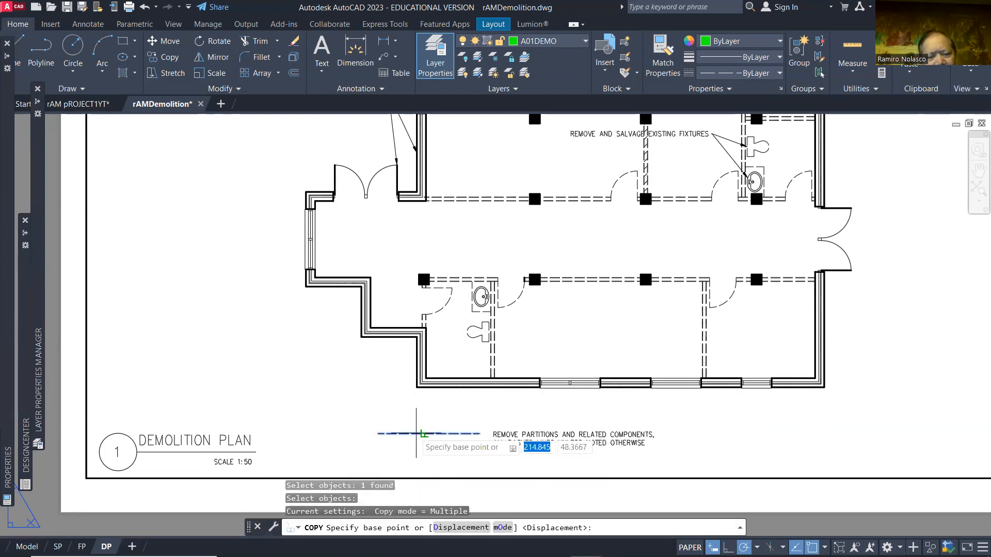
pyautogui.click(368, 424)
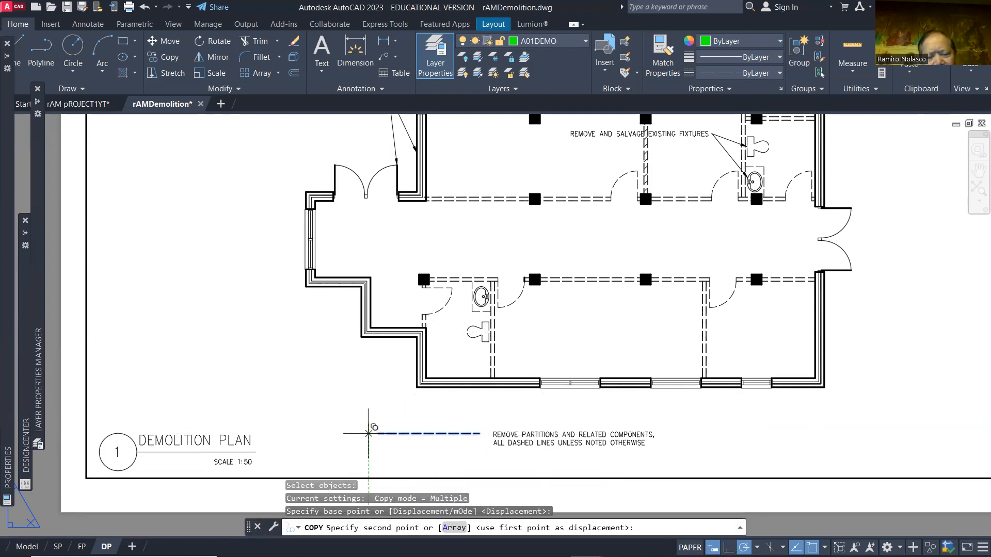
pyautogui.click(368, 442)
pyautogui.press('Escape')
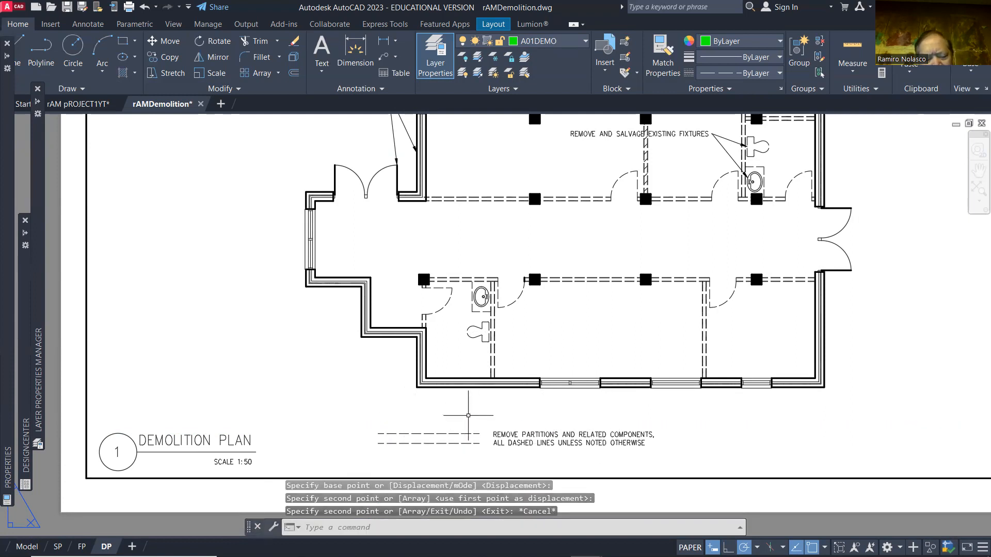
# Add the multiline text "LEGEND" above the left end of the dashed lines, using the DIM-TEXT-SHERIDAN style and a height of 3.
pyautogui.write('mt')
pyautogui.press('Return')
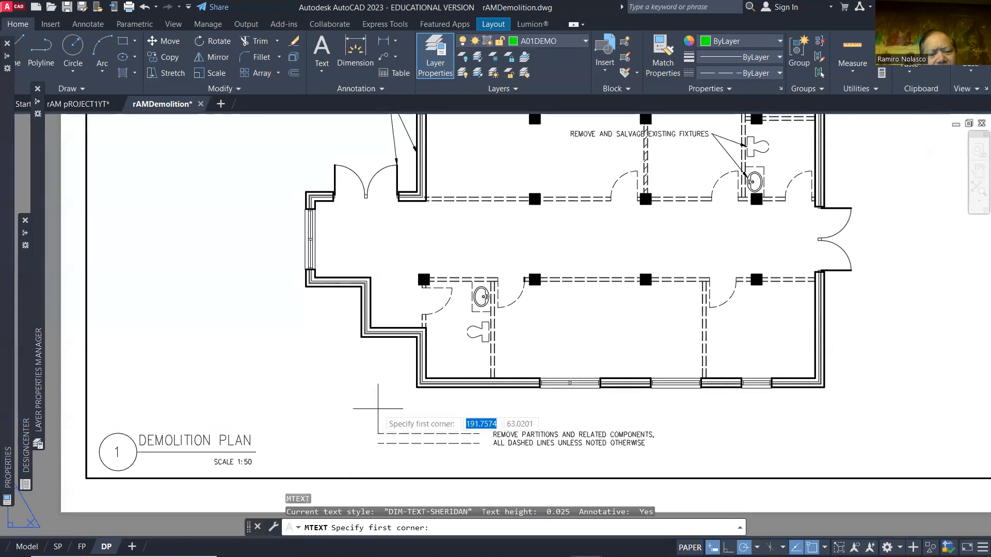
pyautogui.click(379, 409)
pyautogui.click(456, 426)
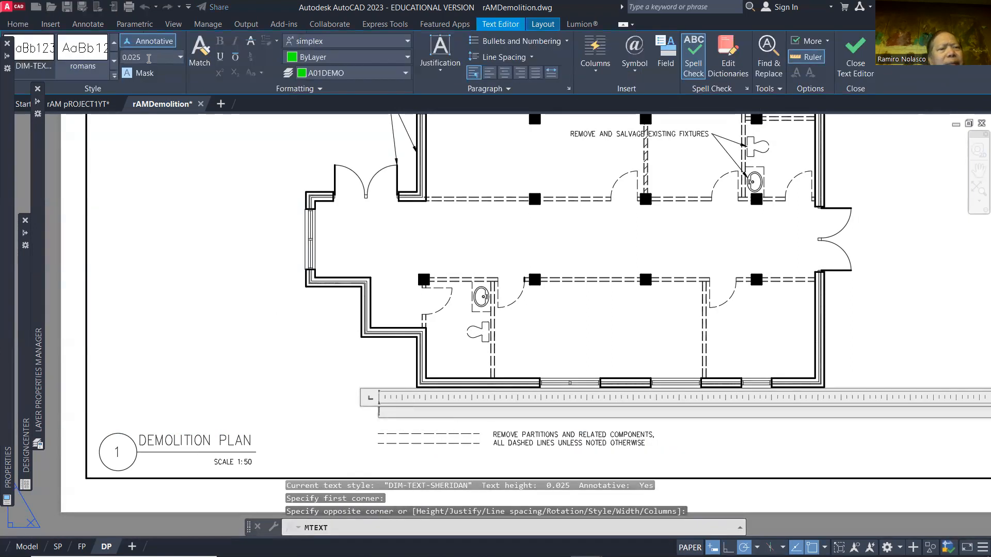
pyautogui.click(114, 75)
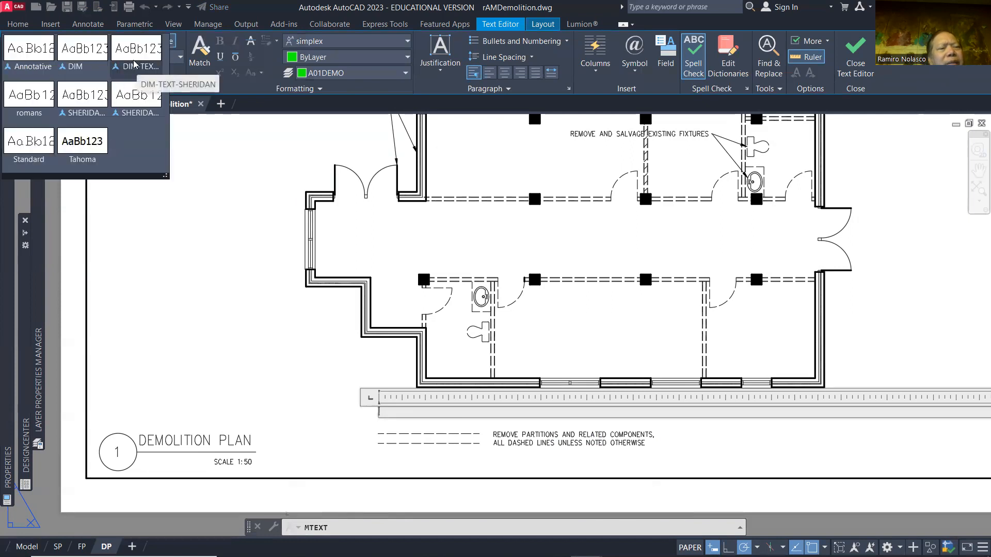
pyautogui.click(135, 61)
pyautogui.click(151, 58)
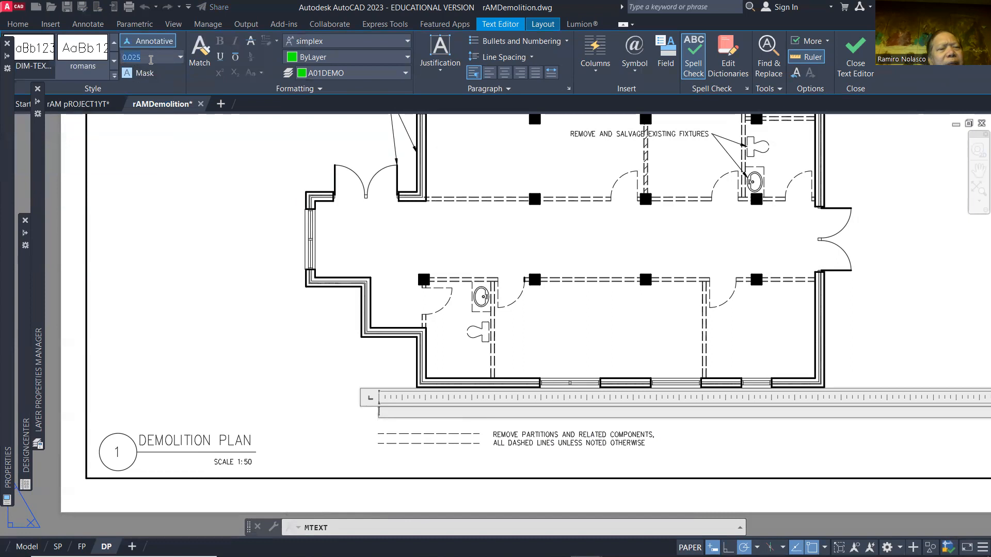
pyautogui.press('Return')
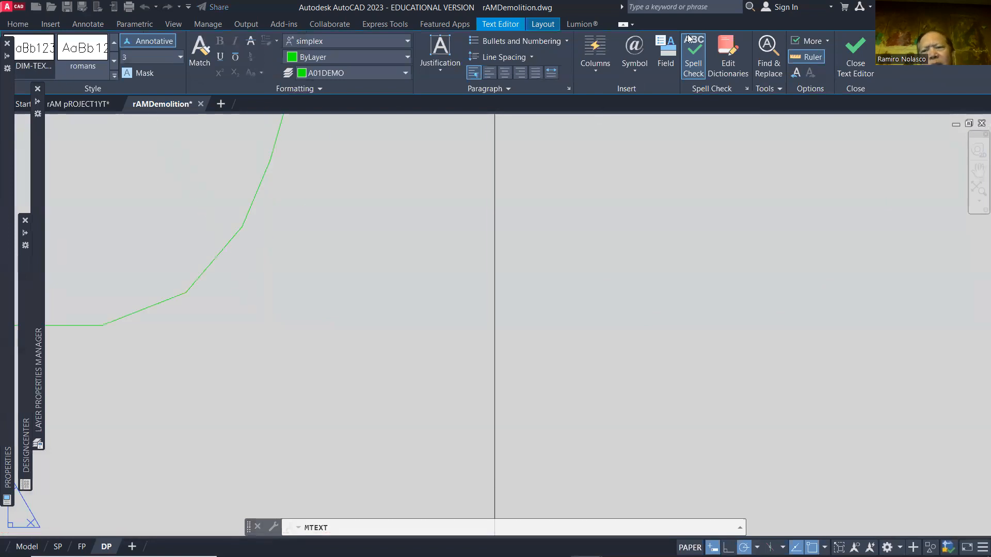
pyautogui.click(855, 51)
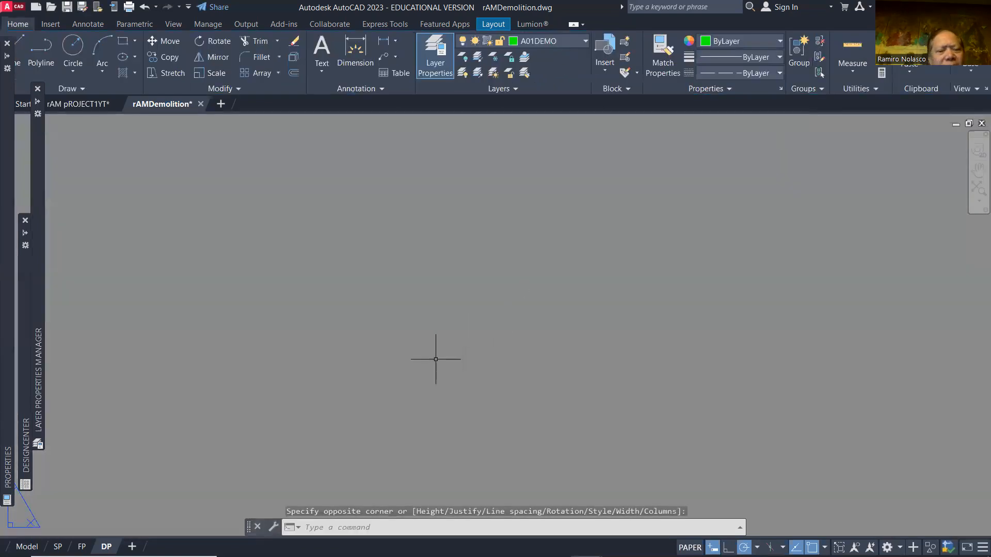
# Move the LEGEND heading, both dashed lines and the partition-removal note slightly down, away from the plan's lower wall.
pyautogui.write('z')
pyautogui.press('Return')
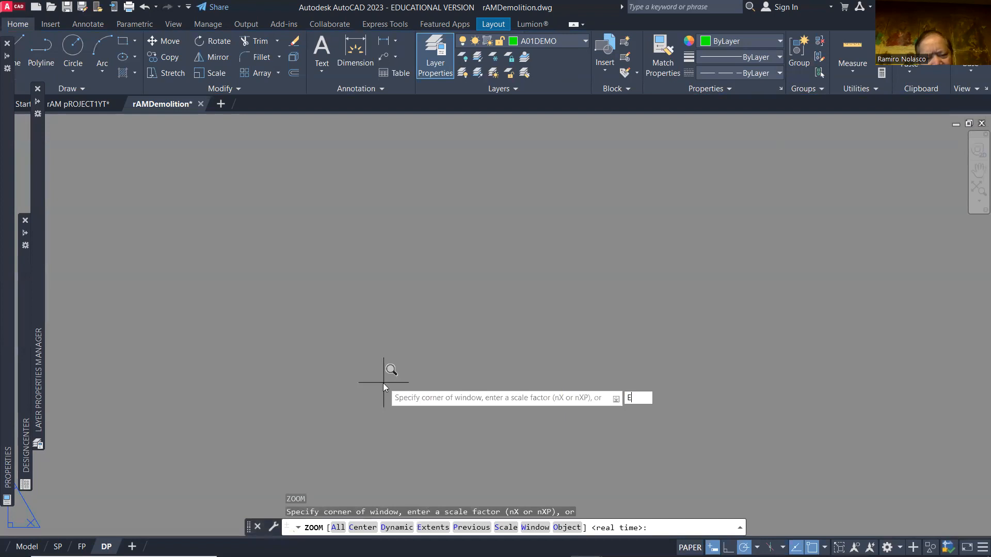
pyautogui.write('e')
pyautogui.press('Return')
pyautogui.scroll(4, 379, 423)
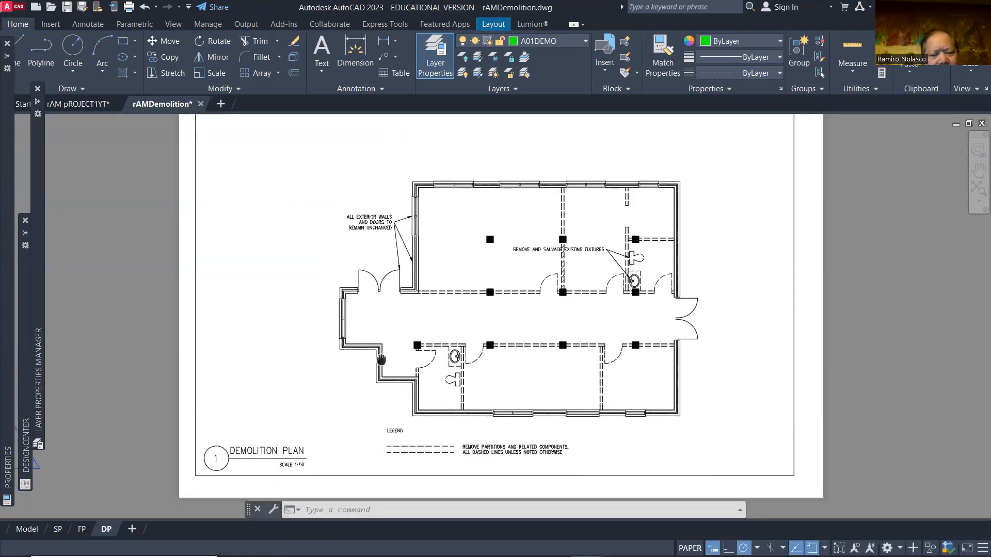
pyautogui.scroll(-2, 498, 419)
pyautogui.moveTo(523, 414); pyautogui.dragTo(482, 370, button='middle')
pyautogui.write('m')
pyautogui.press('Return')
pyautogui.click(615, 408)
pyautogui.click(398, 370)
pyautogui.click(390, 366)
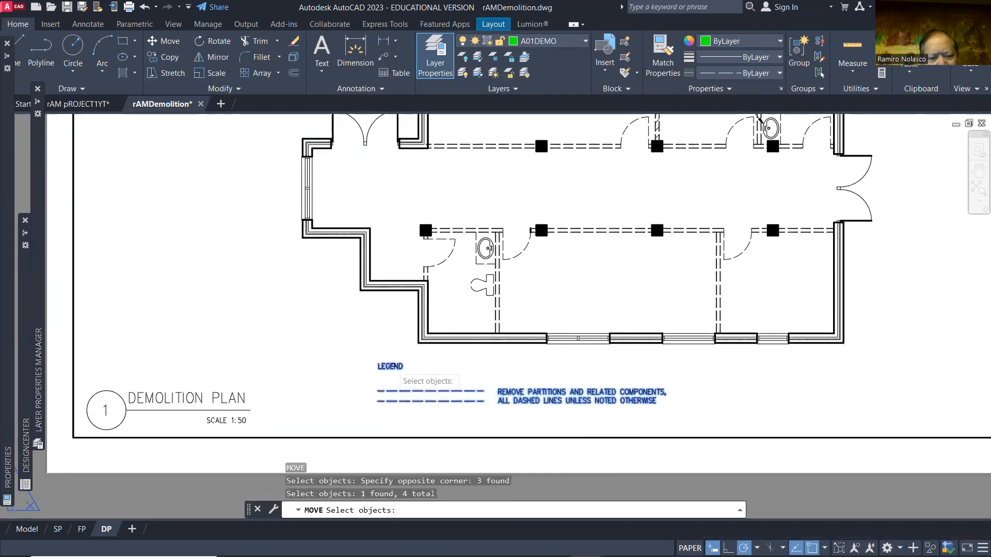
pyautogui.press('Return')
pyautogui.click(326, 345)
pyautogui.click(328, 358)
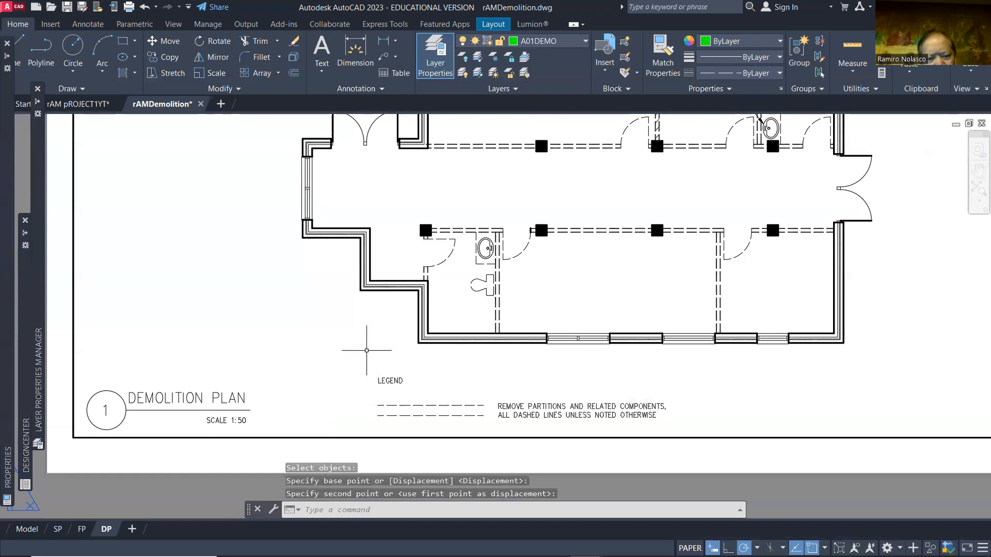
# Draw a rectangle on the A01DEMO TEXT layer enclosing the LEGEND heading, dashed lines and partition-removal note.
pyautogui.write('REC')
pyautogui.press('Return')
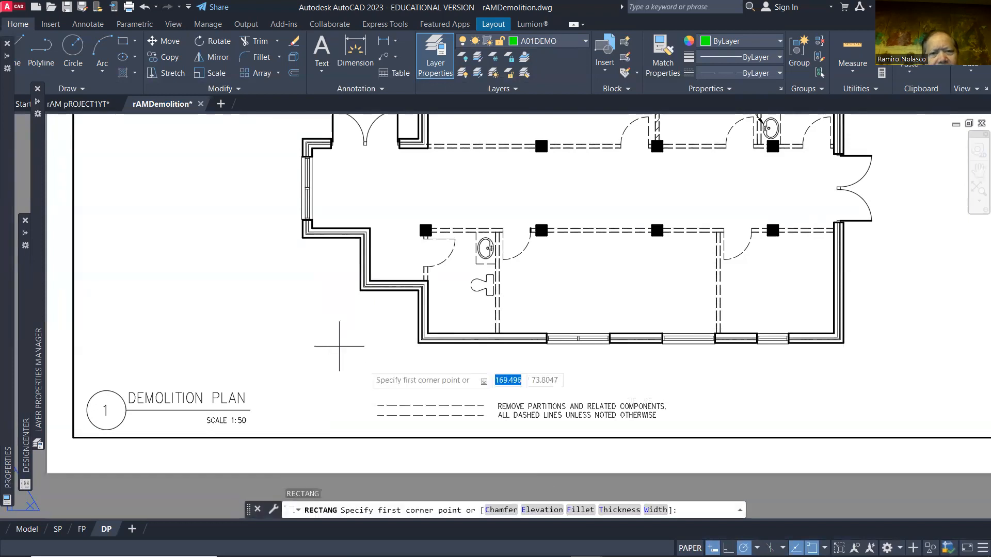
pyautogui.click(573, 45)
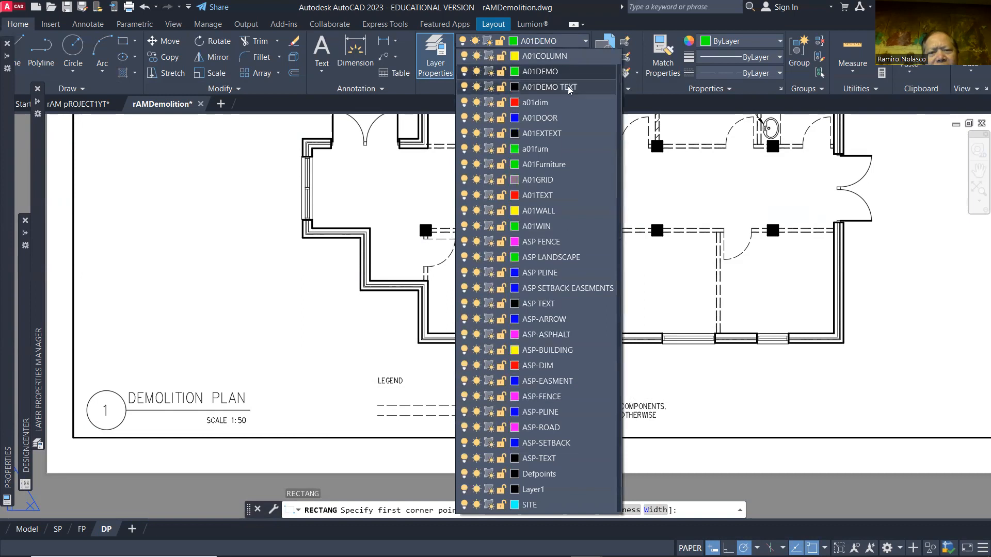
pyautogui.click(569, 88)
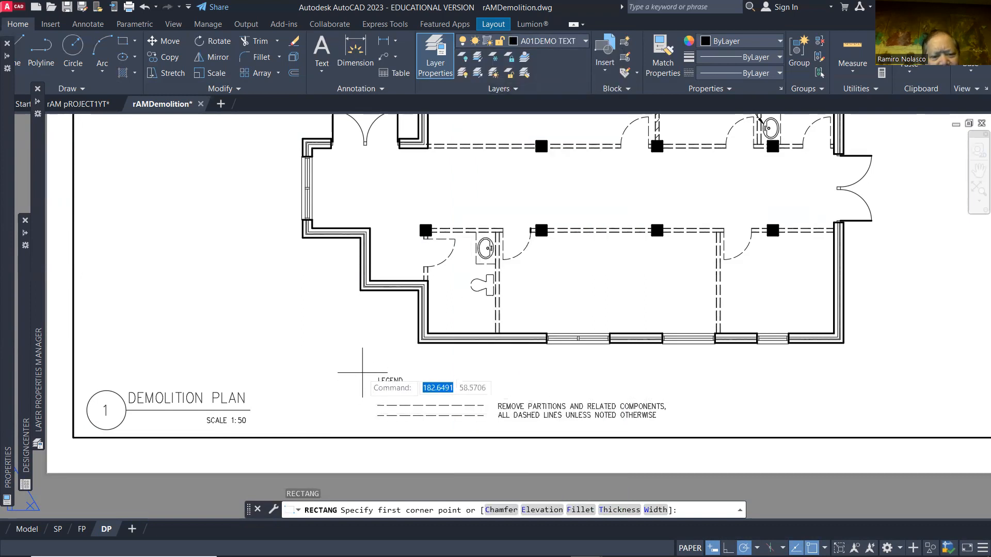
pyautogui.click(365, 370)
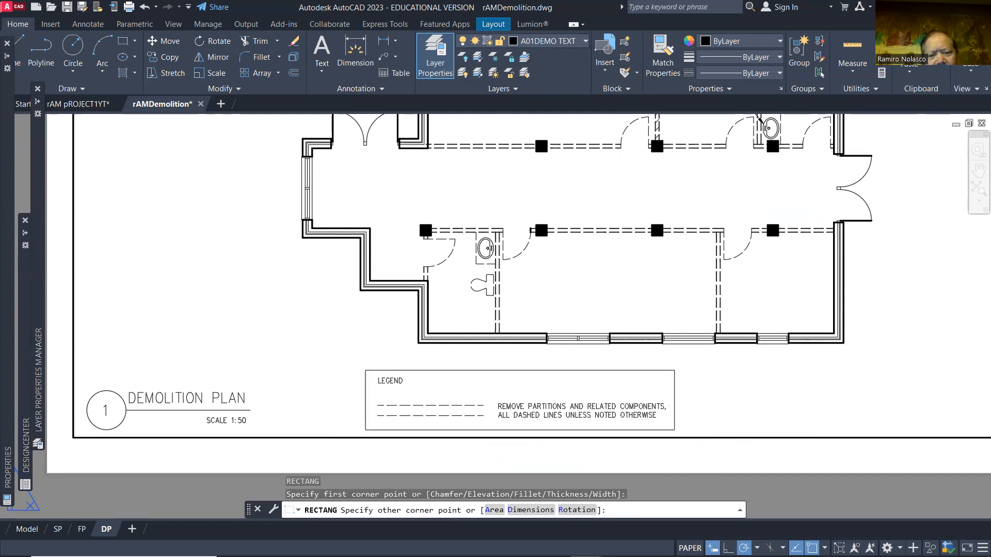
pyautogui.click(674, 429)
pyautogui.scroll(-4, 548, 359)
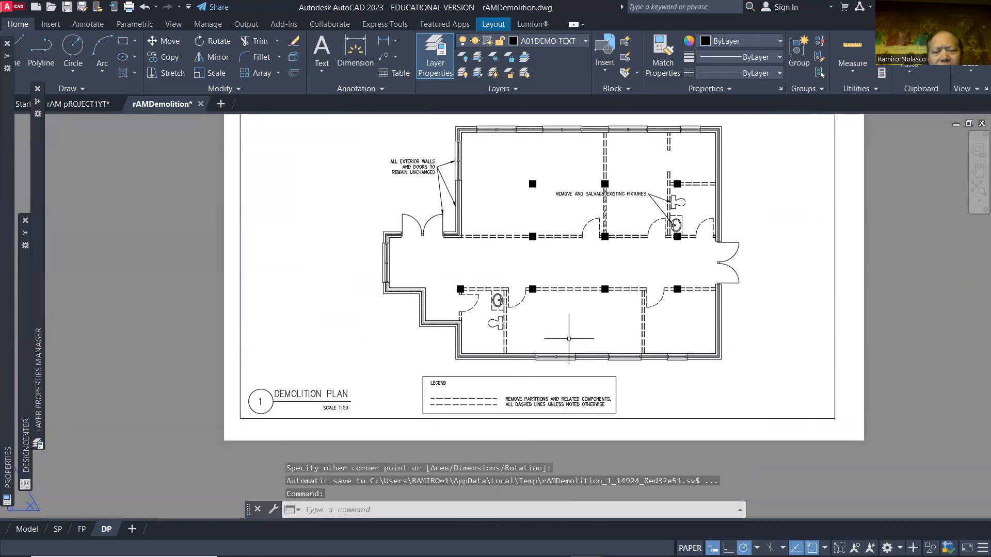
pyautogui.scroll(2, 569, 337)
pyautogui.moveTo(569, 337); pyautogui.dragTo(509, 378, button='middle')
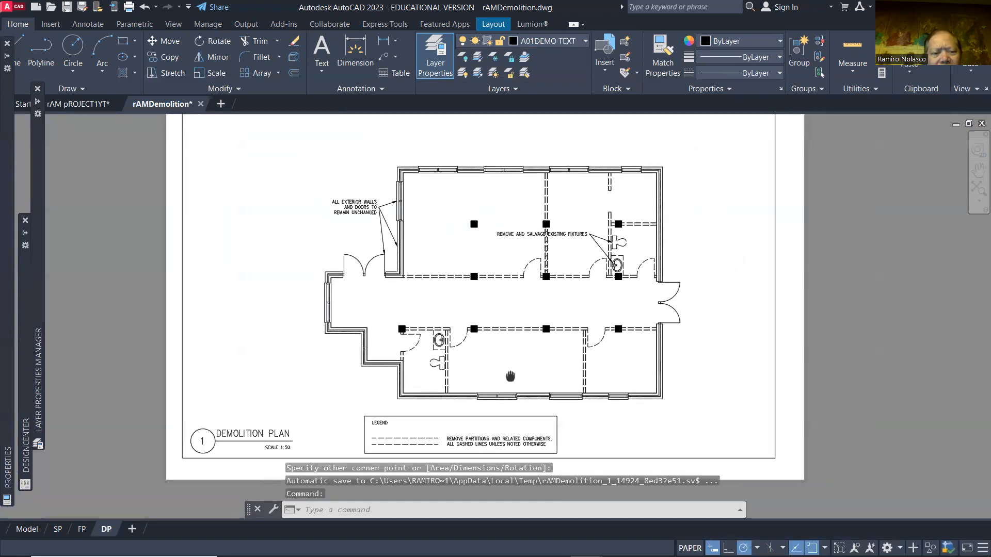
pyautogui.scroll(-2, 509, 378)
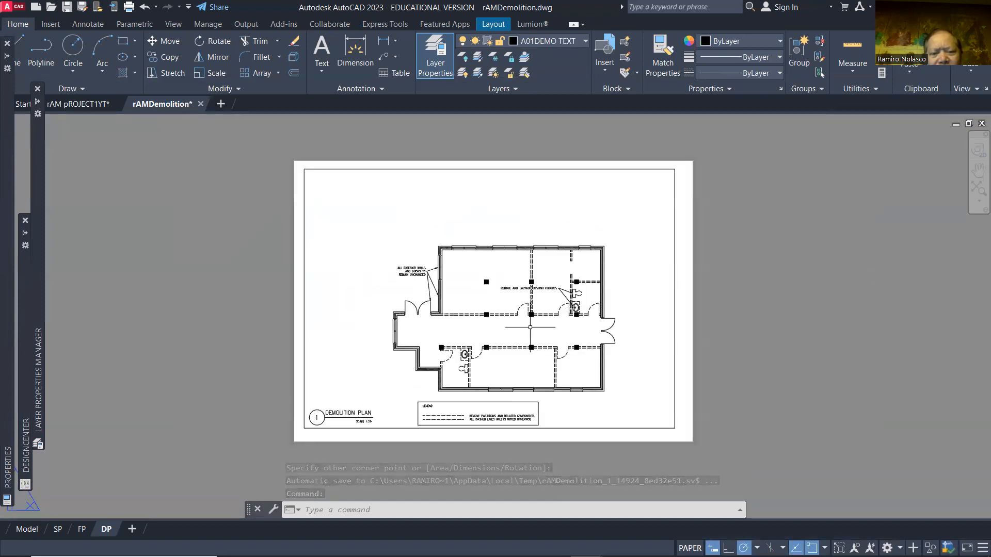
pyautogui.scroll(2, 530, 327)
pyautogui.moveTo(527, 345); pyautogui.dragTo(486, 329, button='middle')
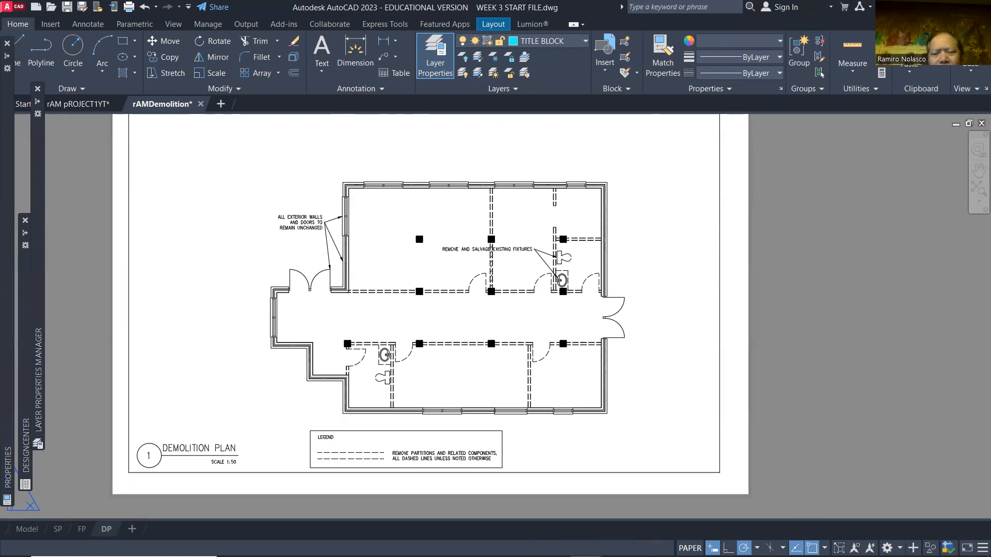
# Copy the title block from WEEK 3 START FILE's DP layout and paste it between the legend and the right border of rAMDemolition's DP layout.
pyautogui.moveTo(500, 104); pyautogui.dragTo(503, 106)
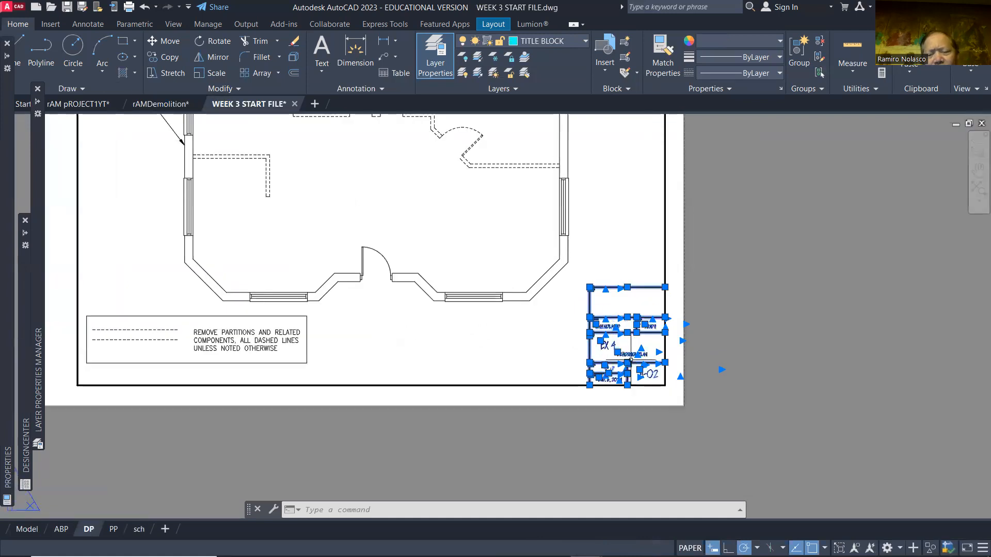
pyautogui.scroll(6, 636, 359)
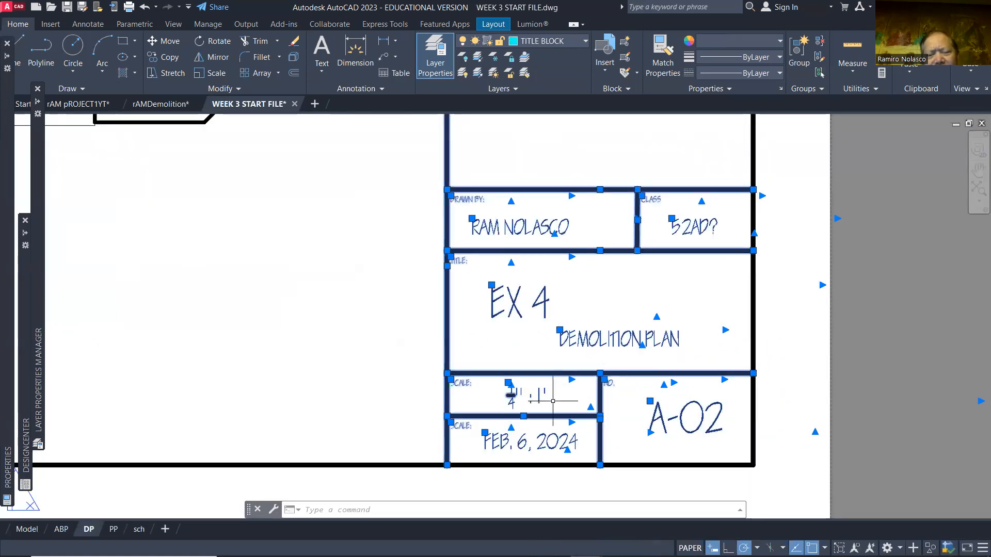
pyautogui.scroll(-7, 534, 393)
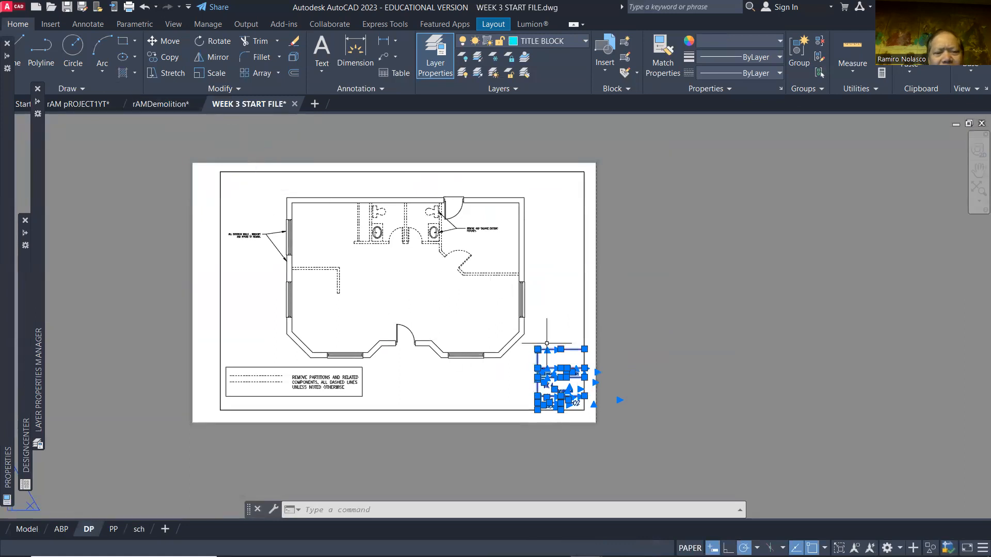
pyautogui.click(82, 104)
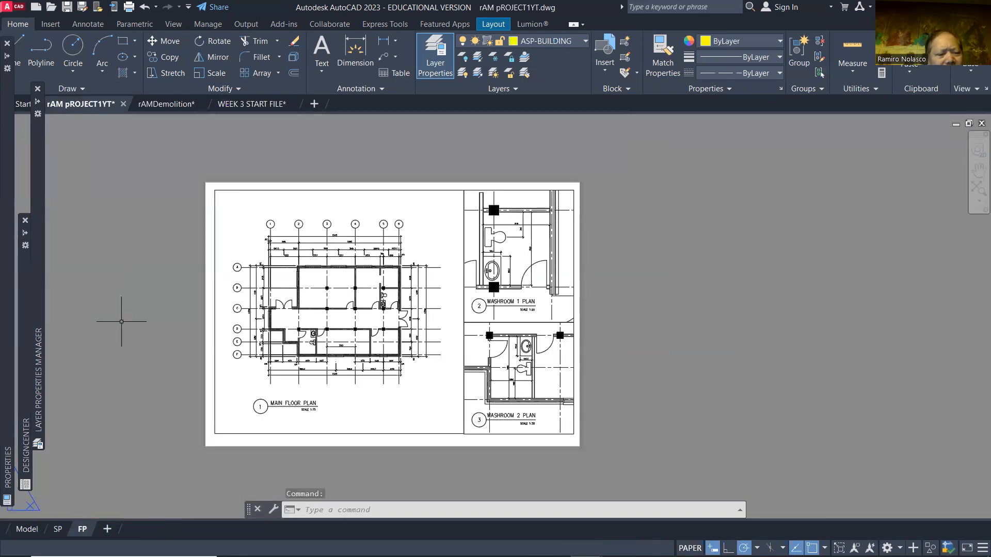
pyautogui.click(160, 105)
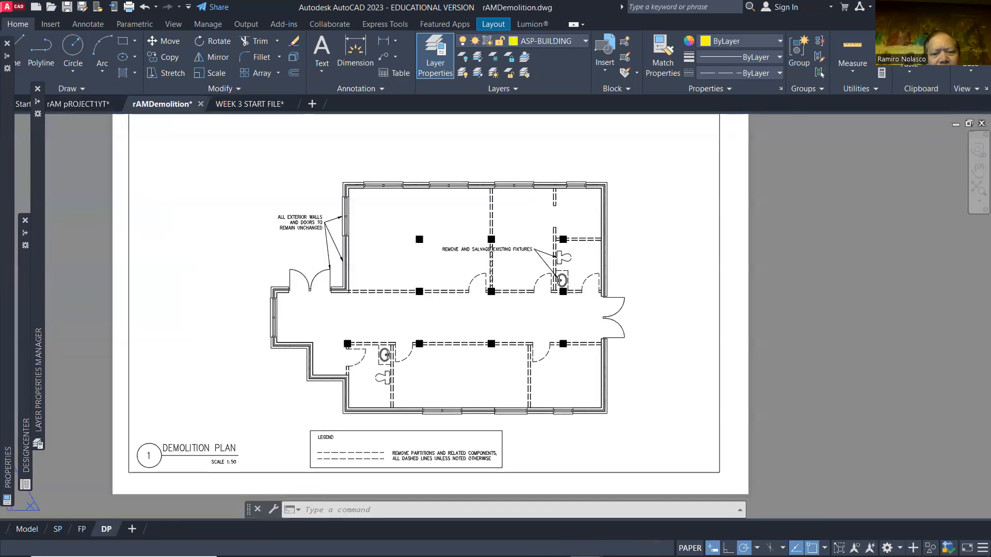
pyautogui.hotkey('ctrl', 'v')
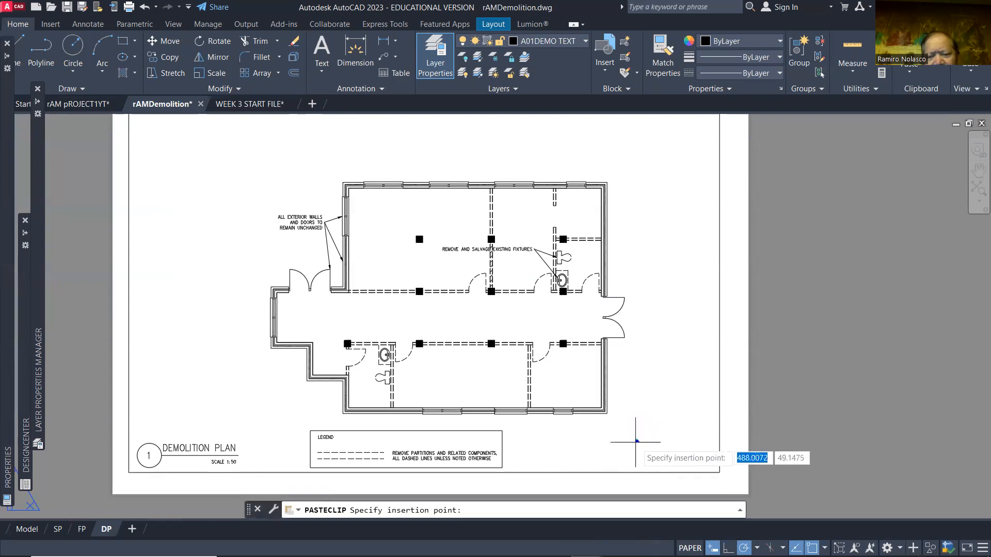
pyautogui.click(636, 441)
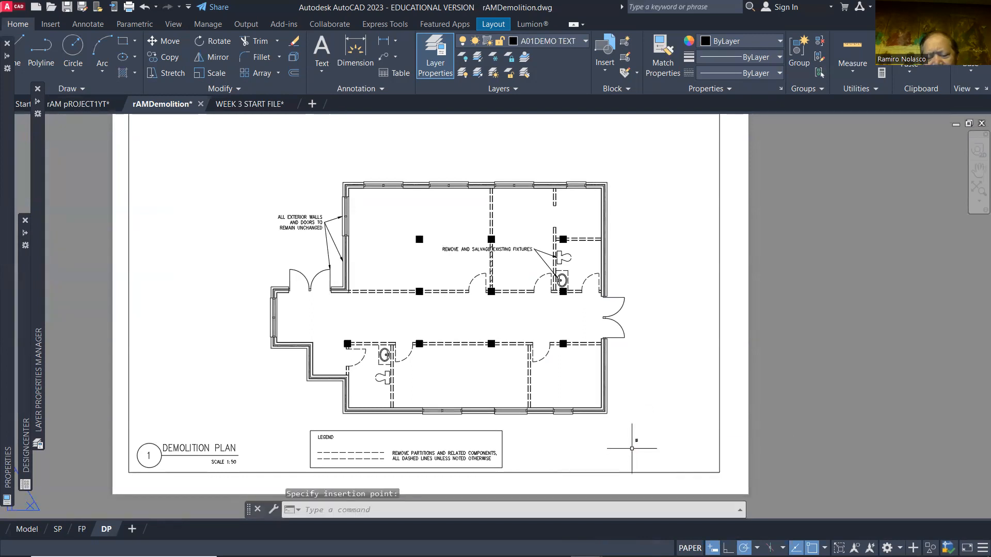
# Scale the tiny pasted title block by a factor of 25.4, using a base point on the block itself.
pyautogui.scroll(15, 631, 448)
pyautogui.scroll(-12, 657, 418)
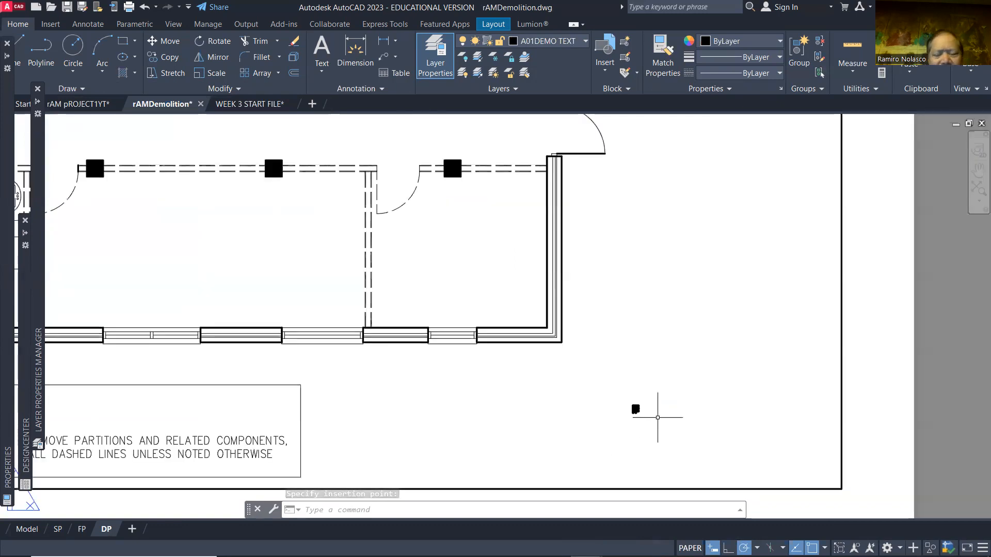
pyautogui.scroll(-3, 657, 417)
pyautogui.scroll(2, 614, 387)
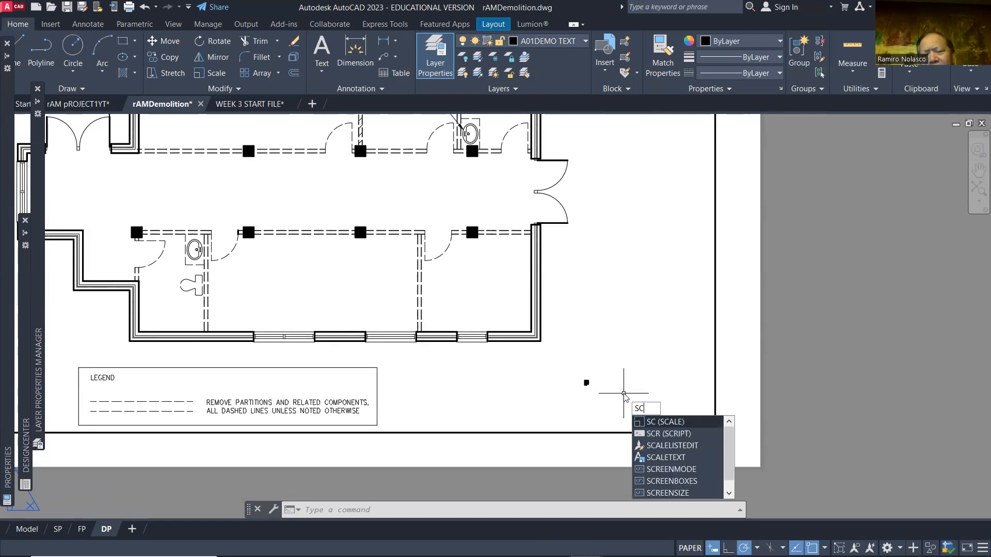
pyautogui.press('Return')
pyautogui.click(593, 389)
pyautogui.click(578, 358)
pyautogui.press('Return')
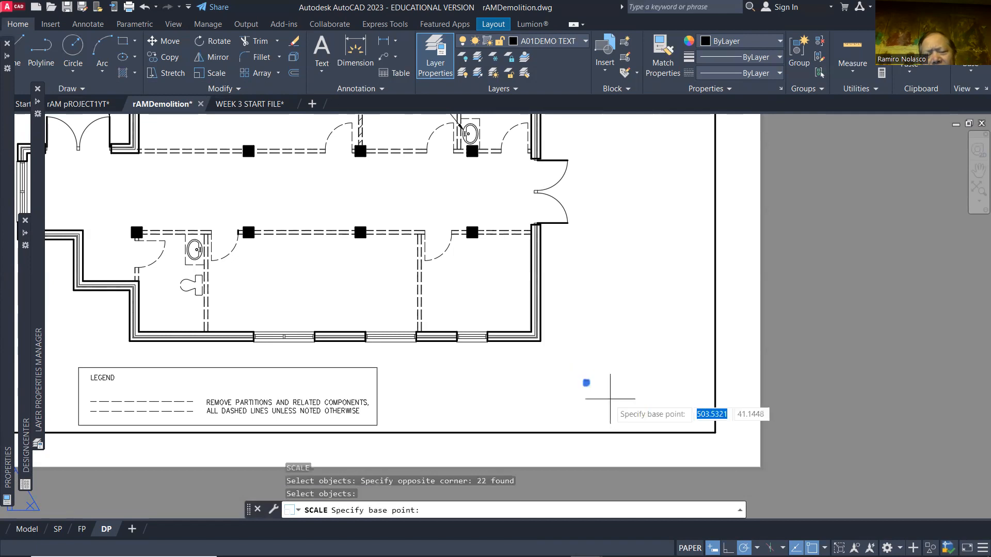
pyautogui.click(586, 383)
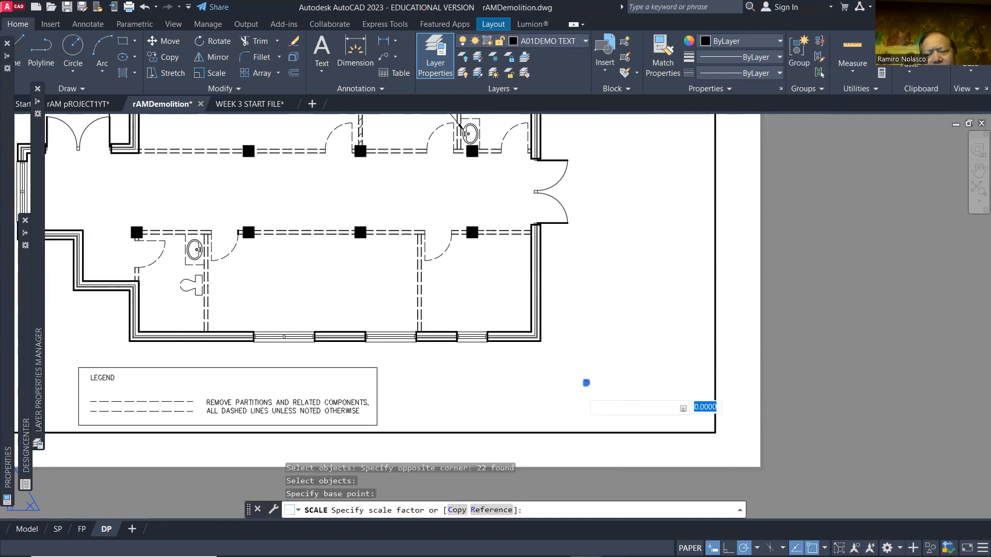
pyautogui.write('2')
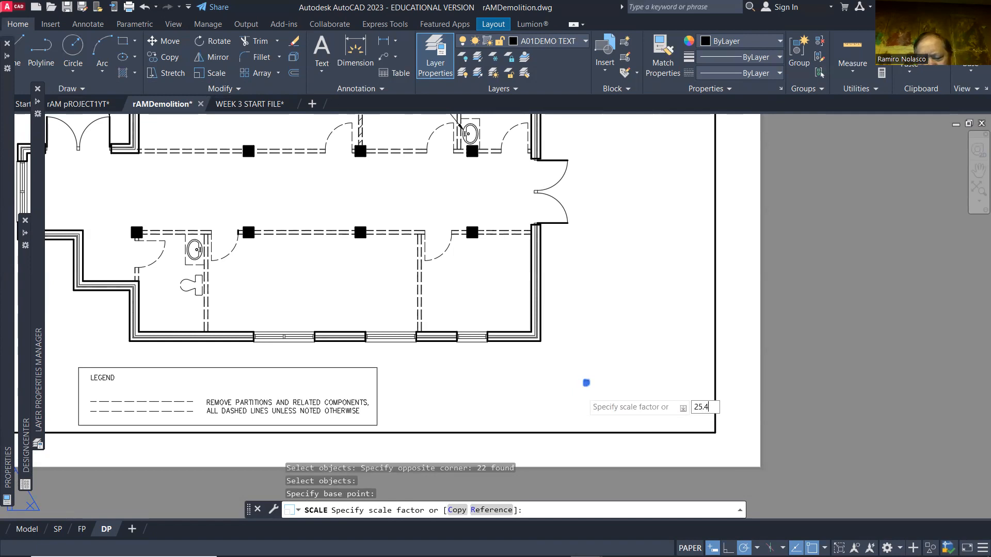
pyautogui.write('5.4')
pyautogui.press('Return')
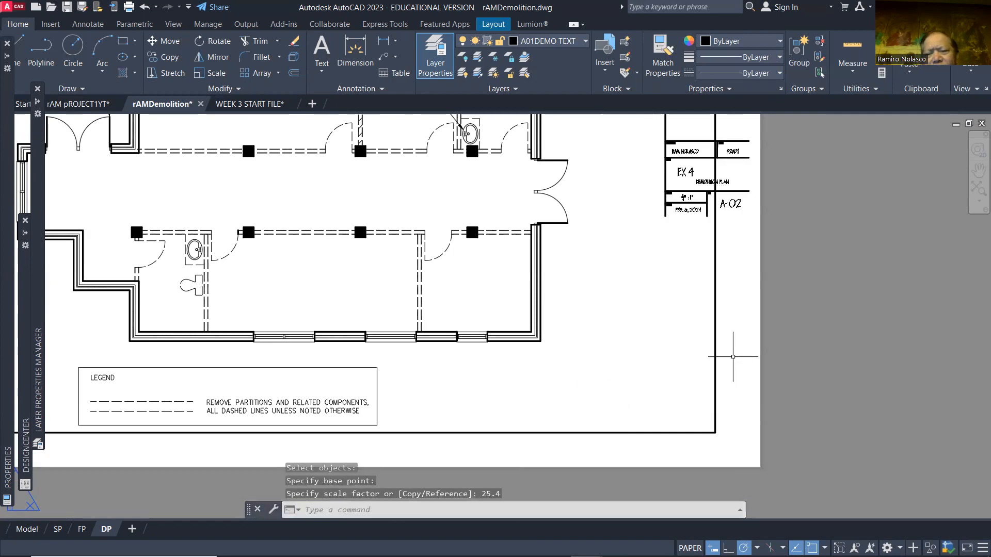
# Copy the enlarged title block straight down so its lower-left corner sits on the sheet's lower border line.
pyautogui.scroll(-3, 732, 356)
pyautogui.scroll(6, 699, 341)
pyautogui.scroll(-2, 668, 291)
pyautogui.write('co')
pyautogui.press('Return')
pyautogui.click(623, 186)
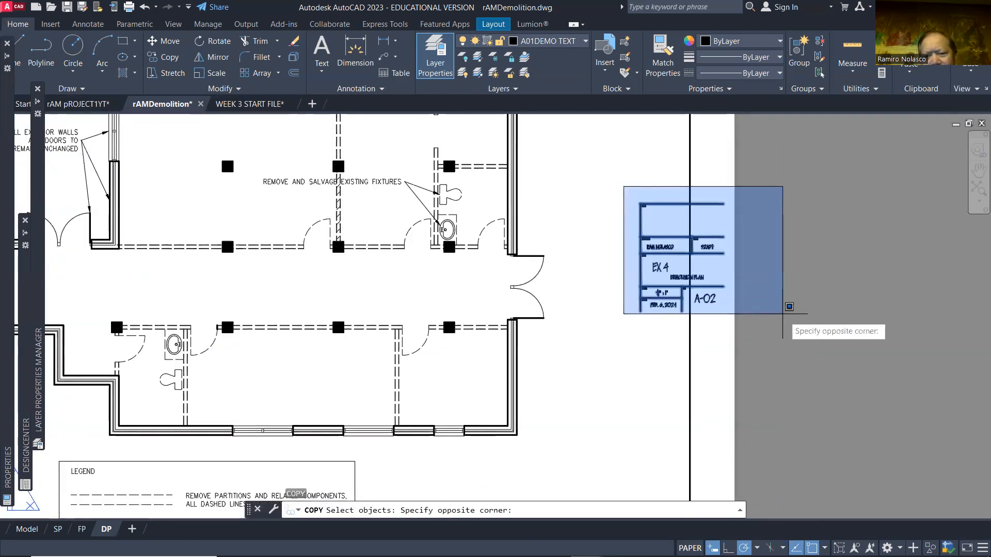
pyautogui.click(783, 314)
pyautogui.press('Return')
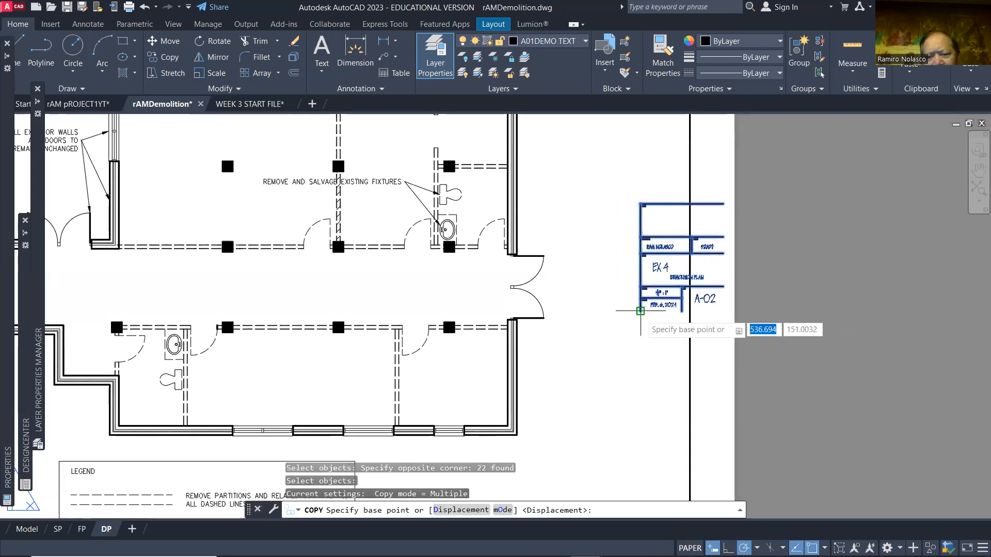
pyautogui.click(640, 310)
pyautogui.scroll(-3, 629, 367)
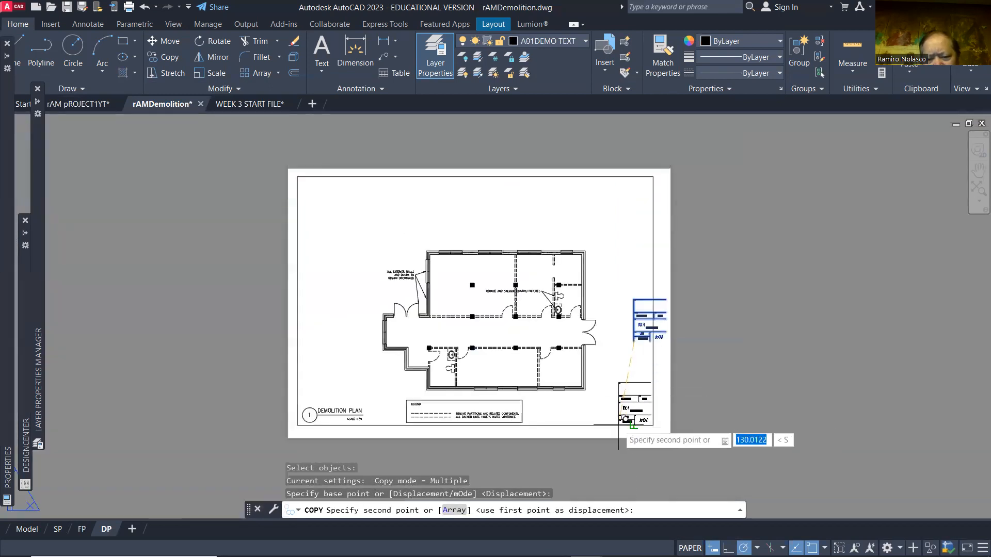
pyautogui.click(633, 426)
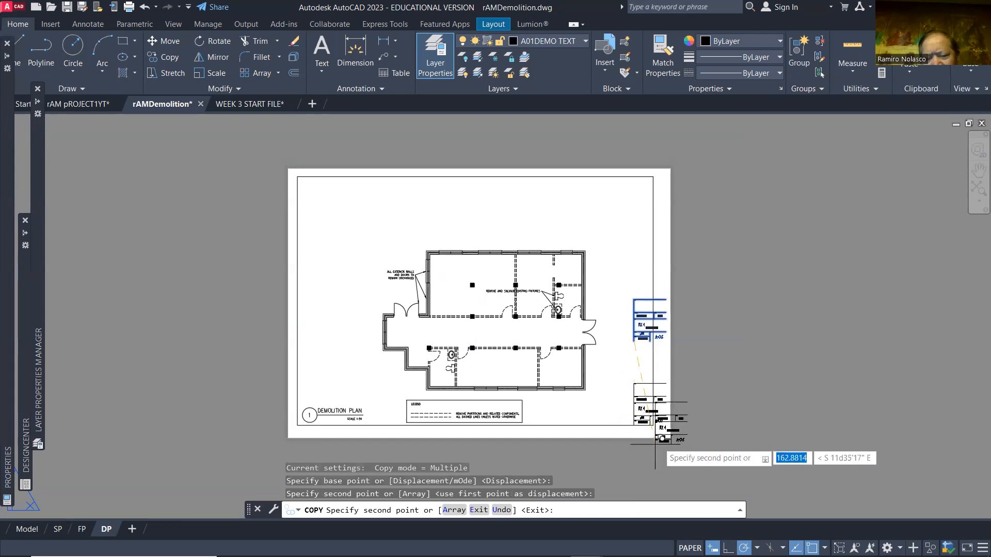
pyautogui.press('Return')
# Delete the upper title block, keeping only the copy that stands on the lower border line.
pyautogui.scroll(4, 679, 429)
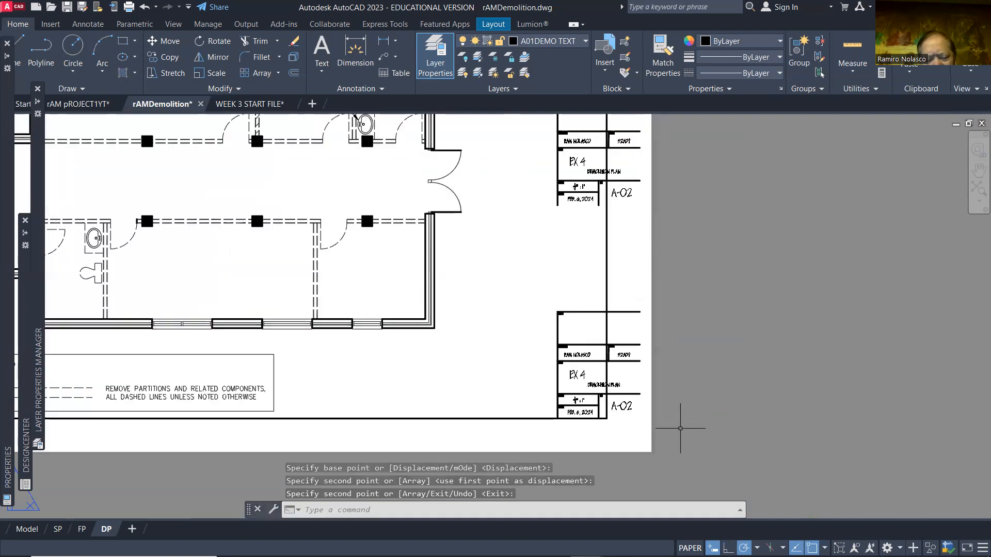
pyautogui.scroll(-2, 686, 352)
pyautogui.click(586, 159)
pyautogui.click(704, 270)
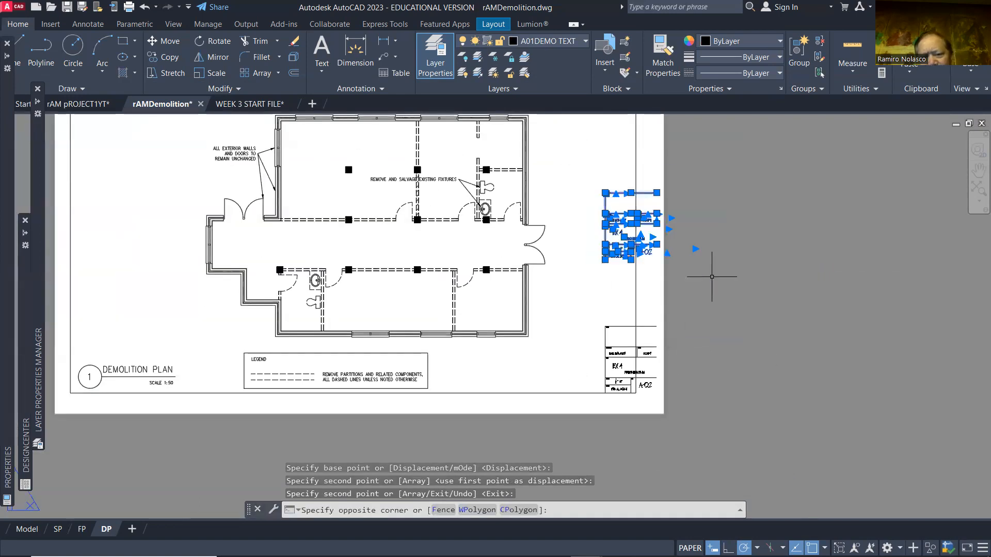
pyautogui.press('Delete')
pyautogui.click(615, 235)
pyautogui.click(697, 286)
pyautogui.scroll(2, 663, 379)
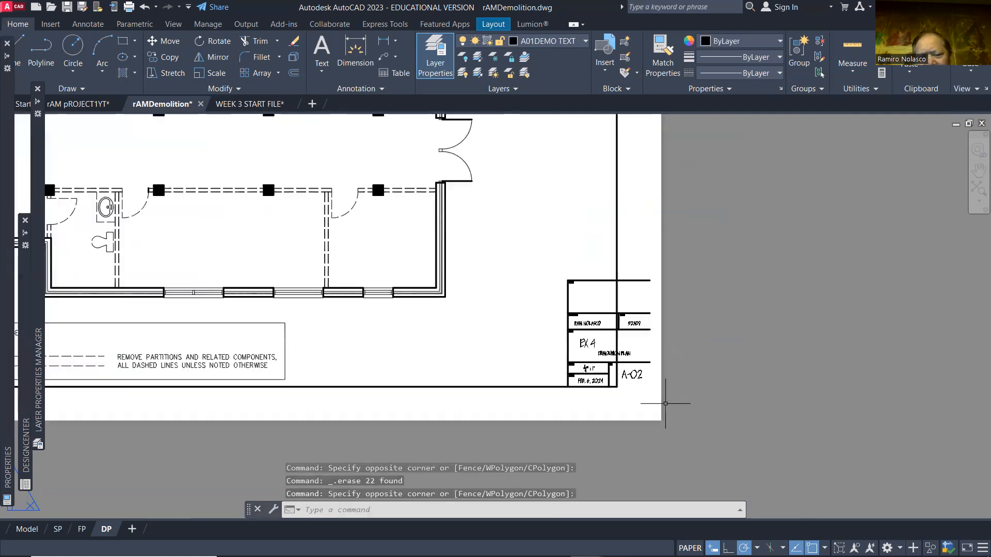
# Move the title block horizontally left so the right end of its upper line meets the sheet's right border.
pyautogui.write('m')
pyautogui.press('Return')
pyautogui.click(542, 266)
pyautogui.click(751, 419)
pyautogui.press('Return')
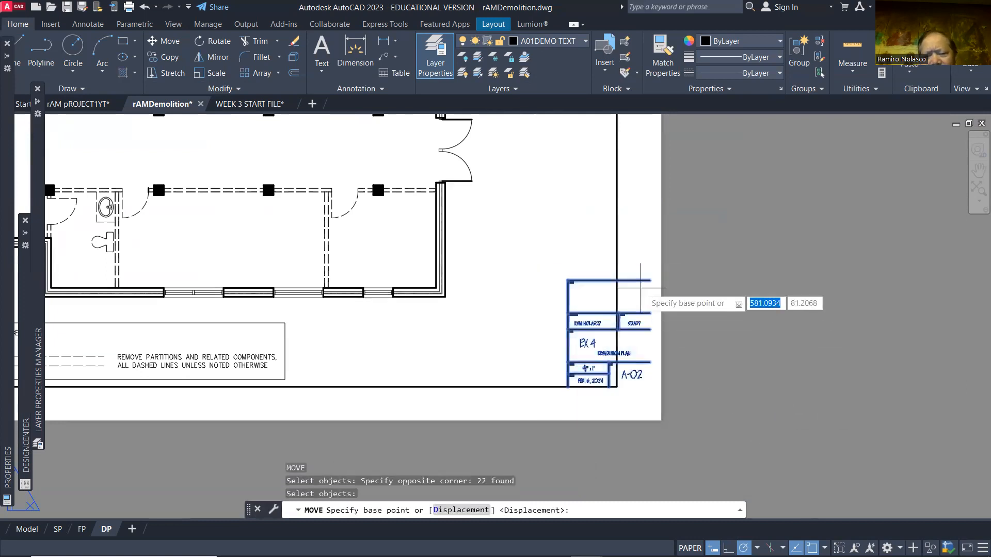
pyautogui.click(649, 280)
pyautogui.click(616, 280)
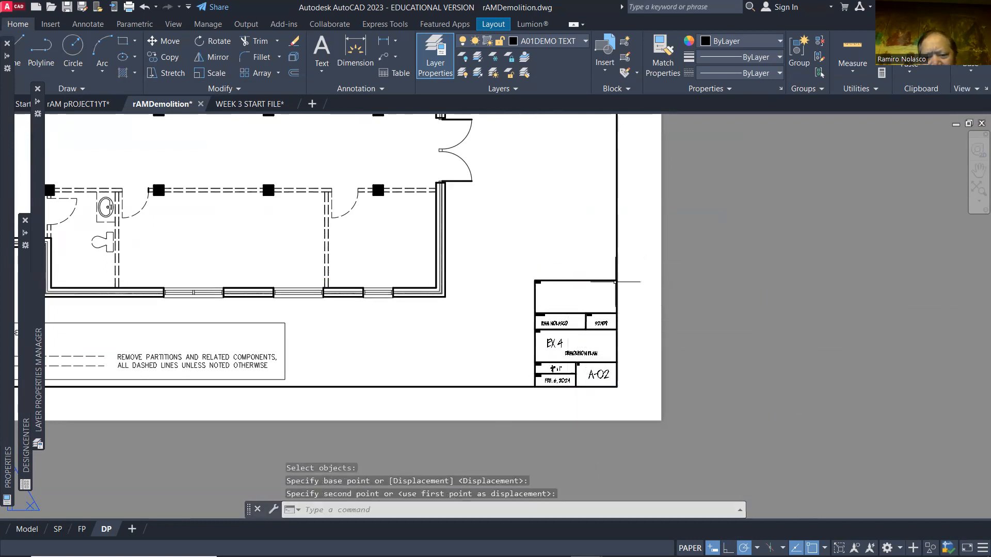
# Replace the imperial scale text in the title block with 1:50.
pyautogui.scroll(-5, 488, 383)
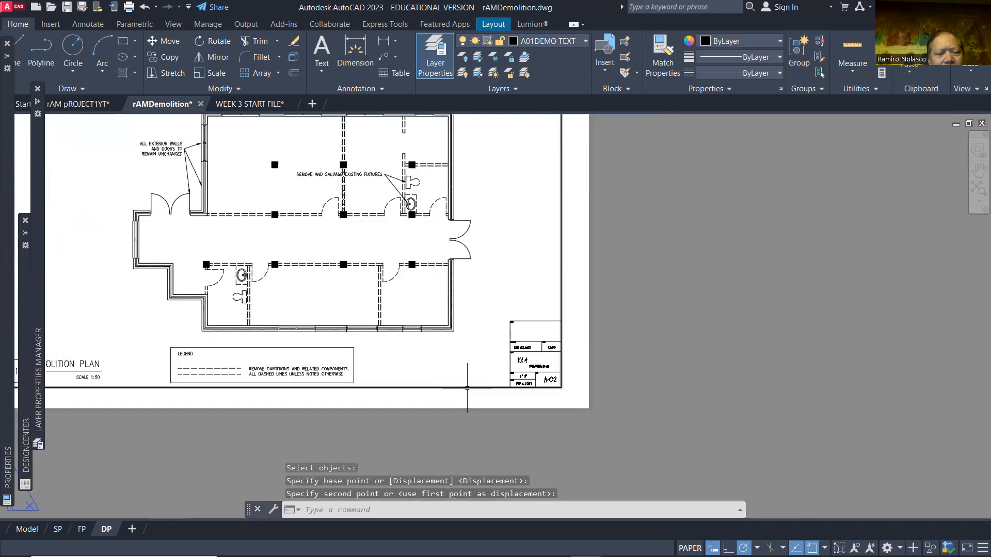
pyautogui.scroll(6, 588, 400)
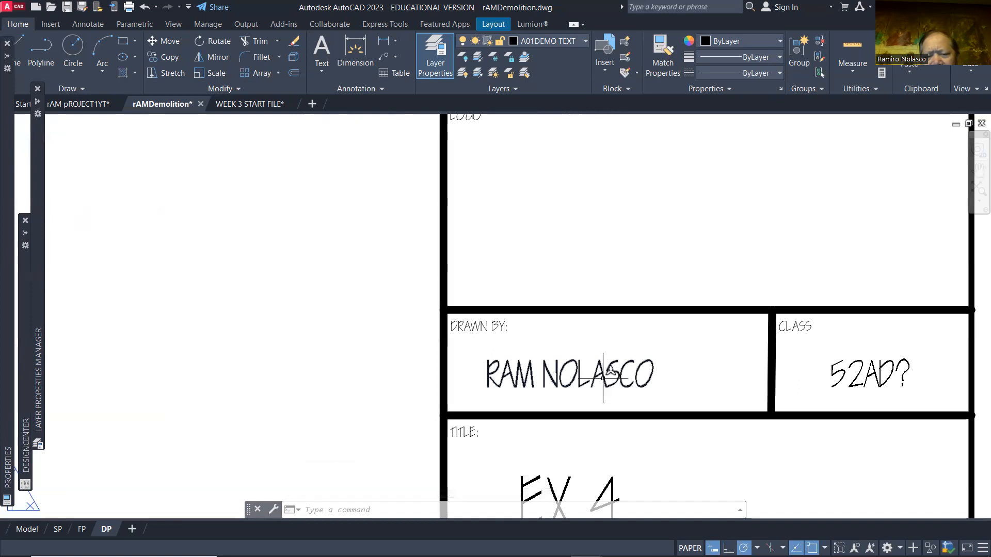
pyautogui.scroll(-2, 642, 392)
pyautogui.scroll(-3, 642, 392)
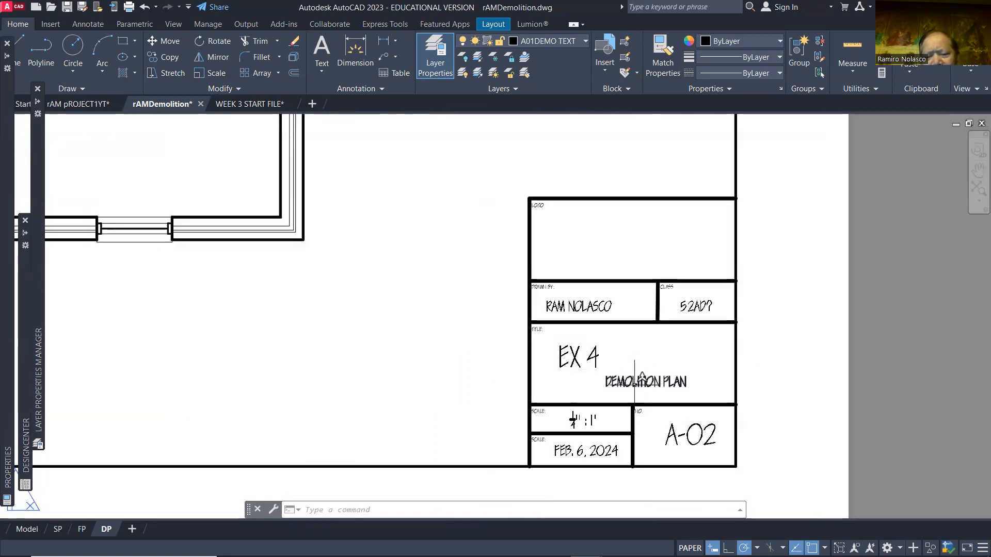
pyautogui.click(572, 420)
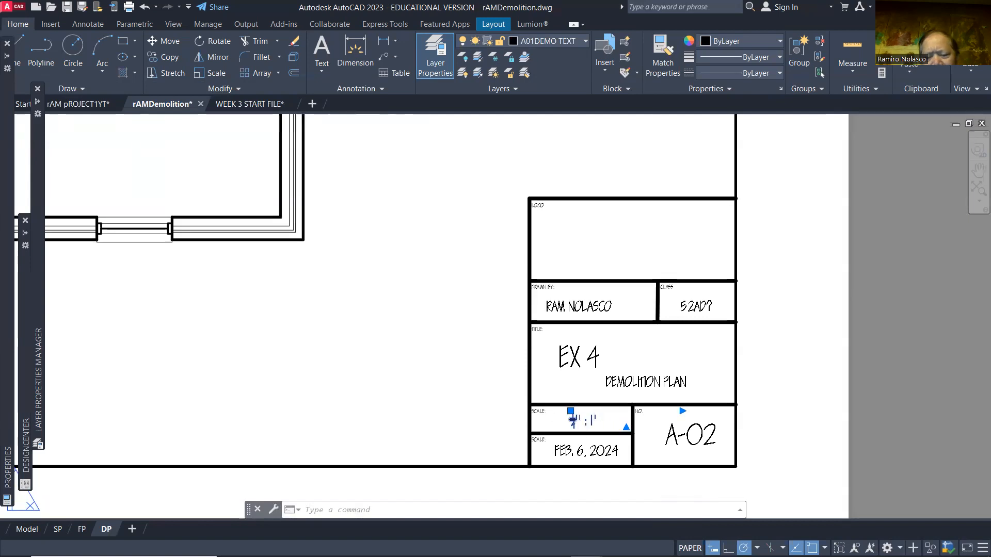
pyautogui.doubleClick(573, 420)
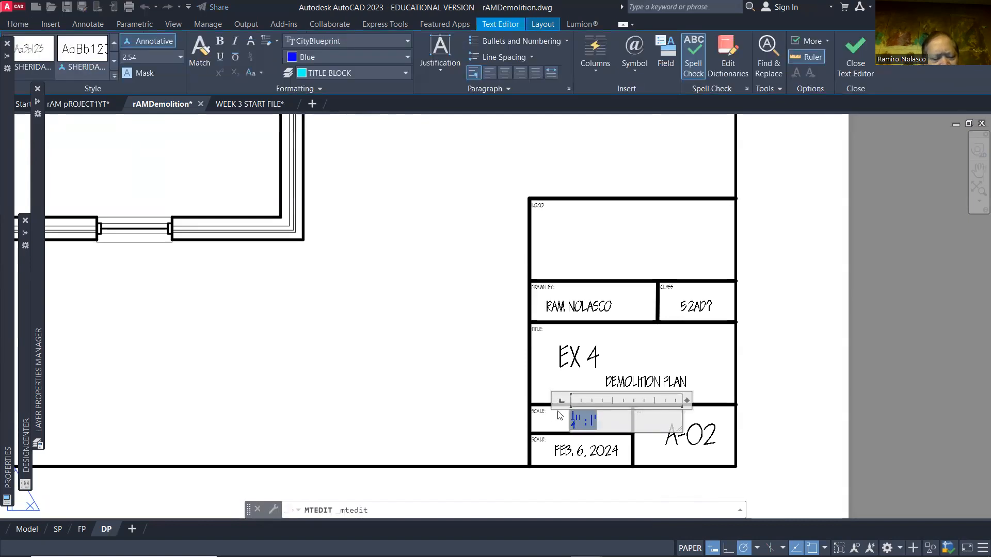
pyautogui.press('BackSpace')
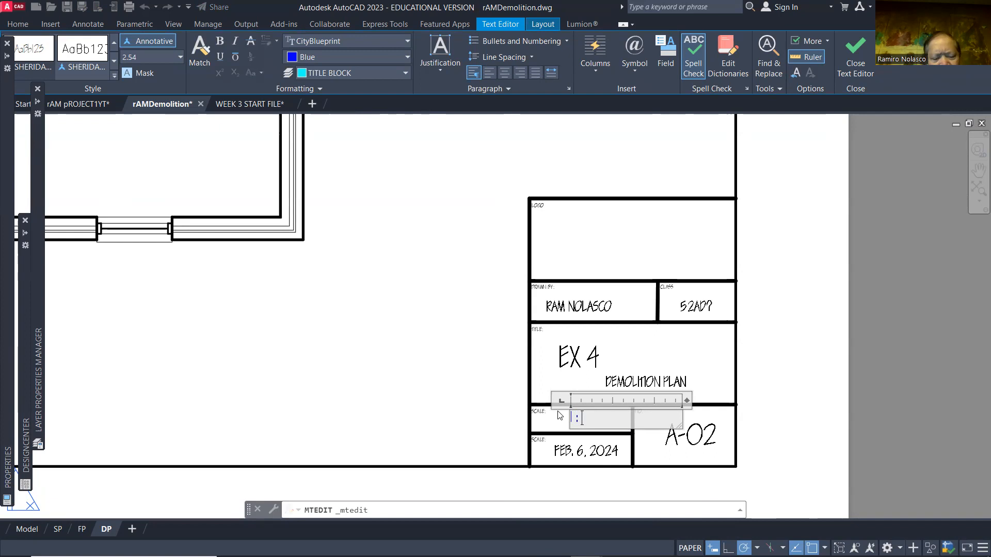
pyautogui.click(588, 454)
# Change the date in the title block to FEB. 8, 2024.
pyautogui.click(588, 453)
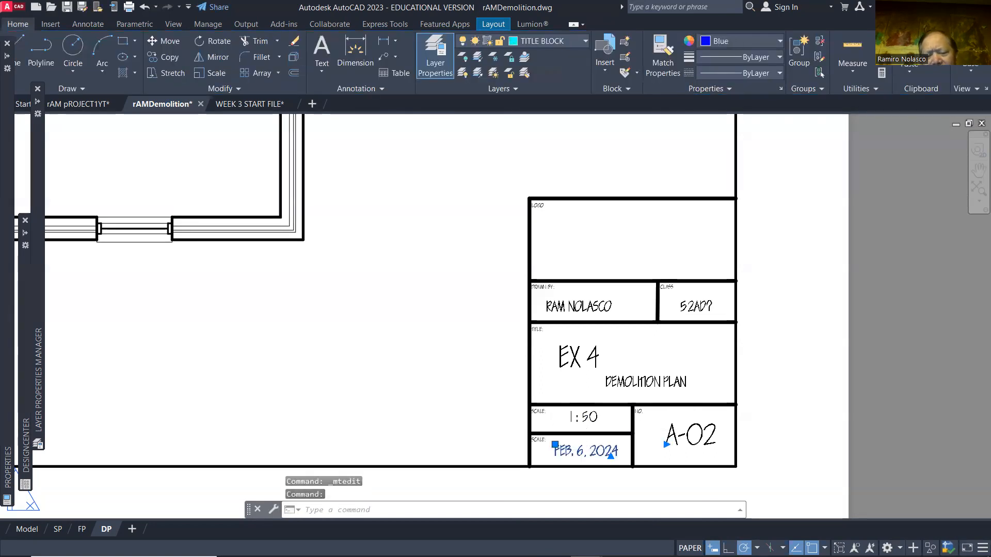
pyautogui.doubleClick(587, 453)
pyautogui.doubleClick(579, 452)
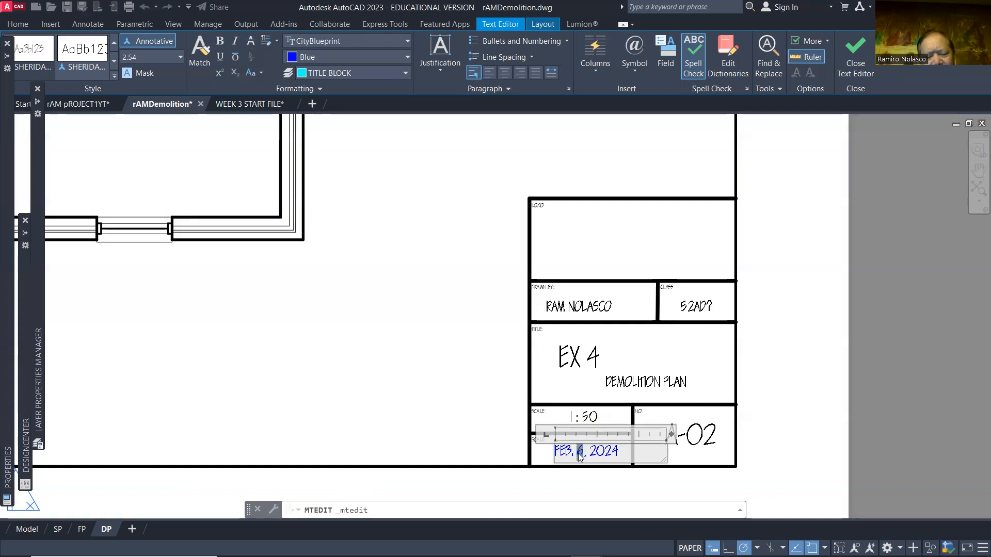
pyautogui.write('8')
pyautogui.click(633, 485)
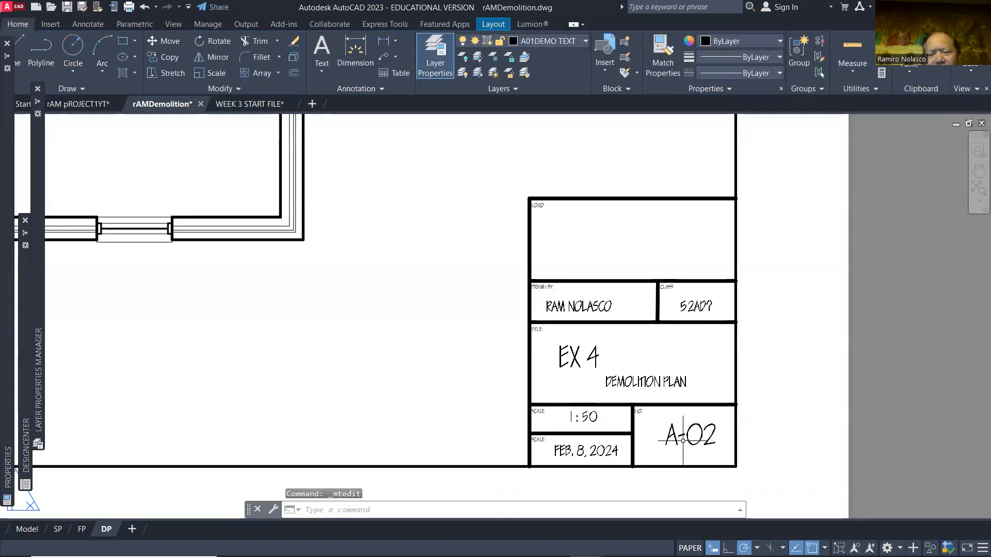
# Change the sheet number in the title block to A-03.
pyautogui.scroll(-1, 682, 440)
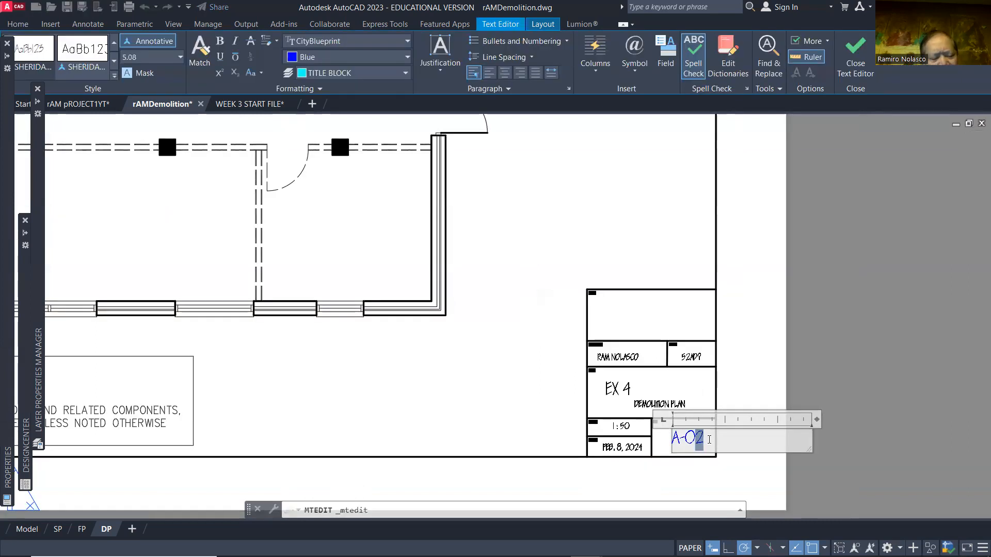
pyautogui.click(764, 479)
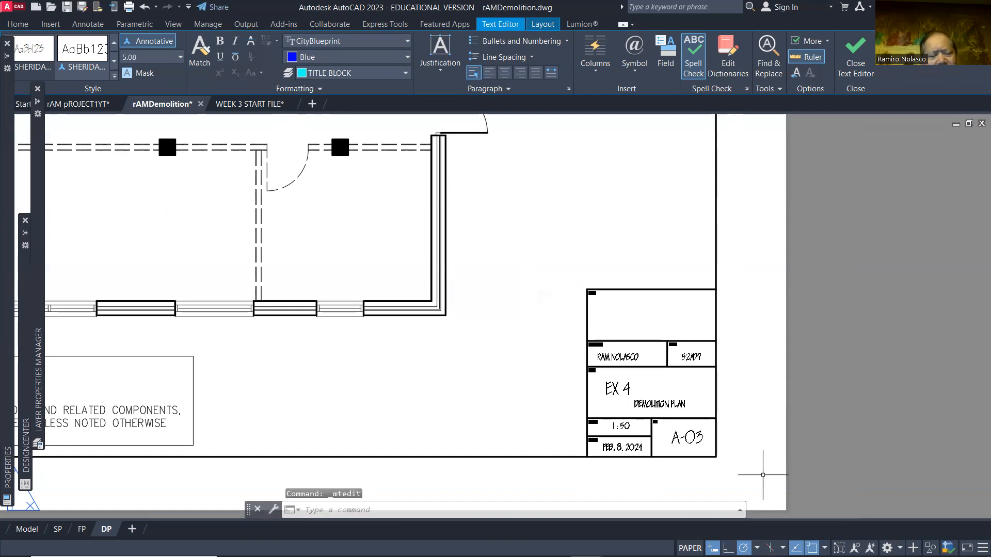
# Copy the whole title block from the DP sheet and paste it on the FP layout below the main floor plan.
pyautogui.scroll(-2, 453, 478)
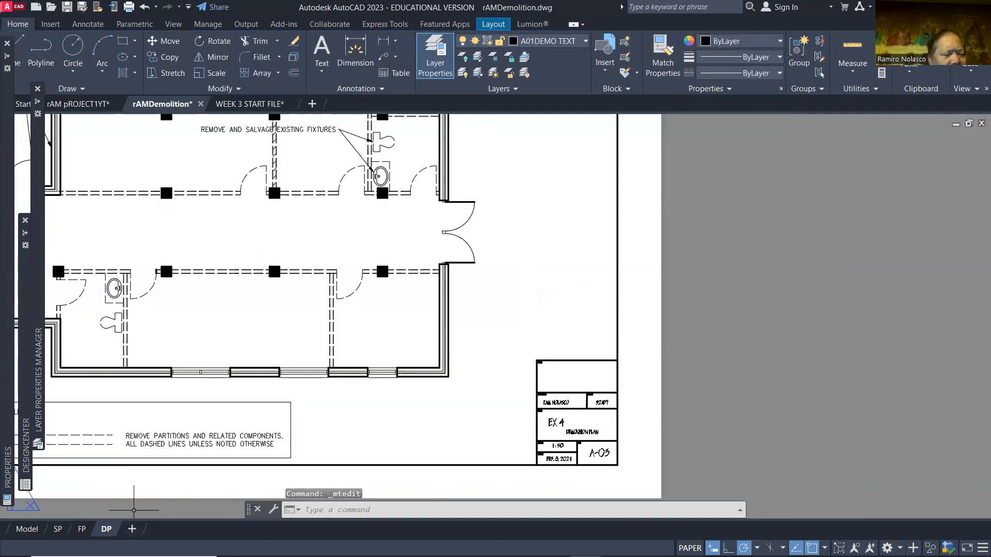
pyautogui.click(505, 347)
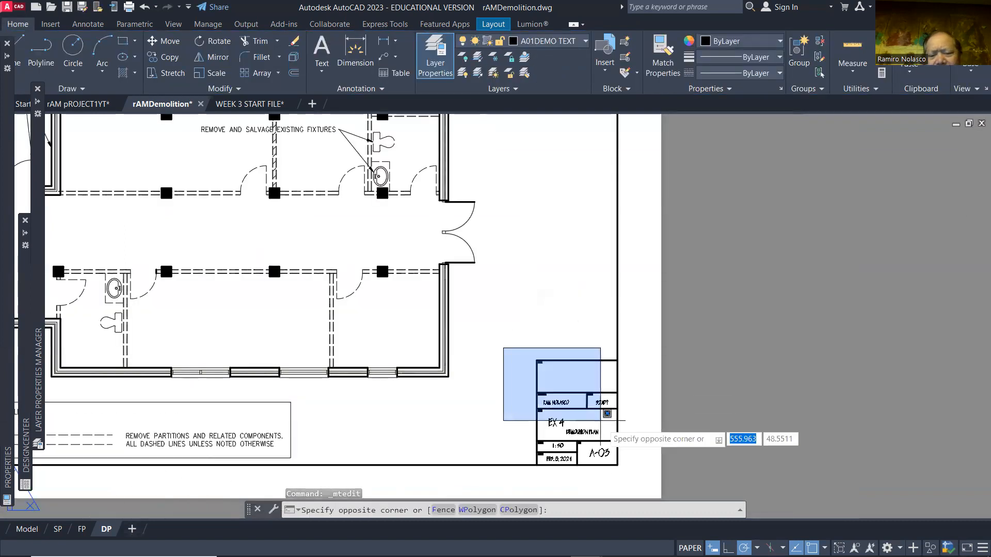
pyautogui.click(648, 478)
pyautogui.hotkey('ctrl', 'c')
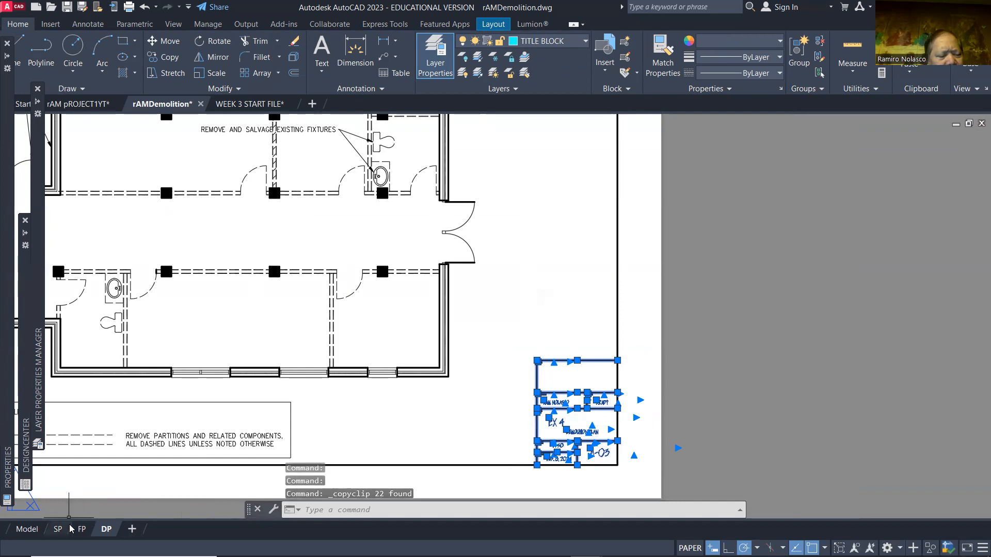
pyautogui.click(82, 529)
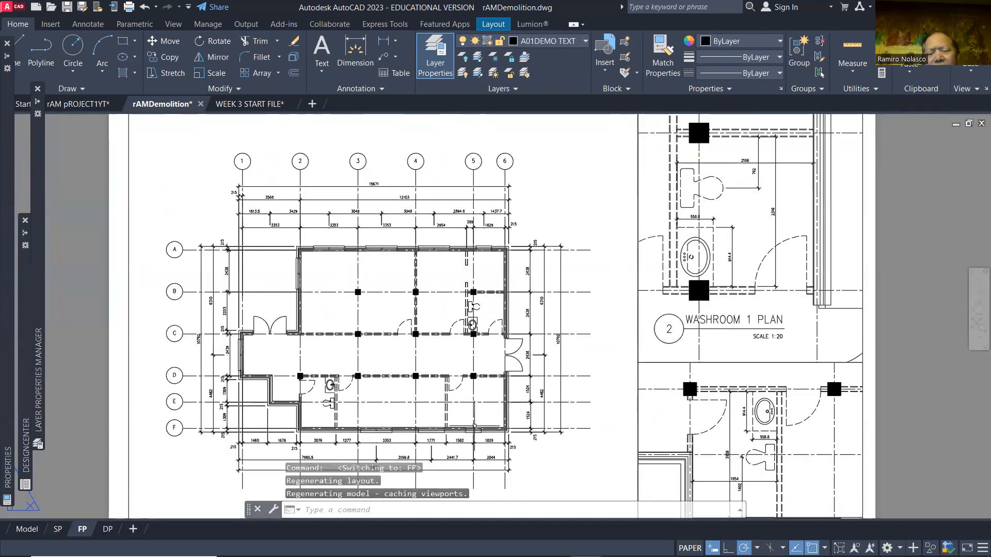
pyautogui.scroll(-2, 475, 425)
pyautogui.moveTo(506, 427); pyautogui.dragTo(474, 331, button='middle')
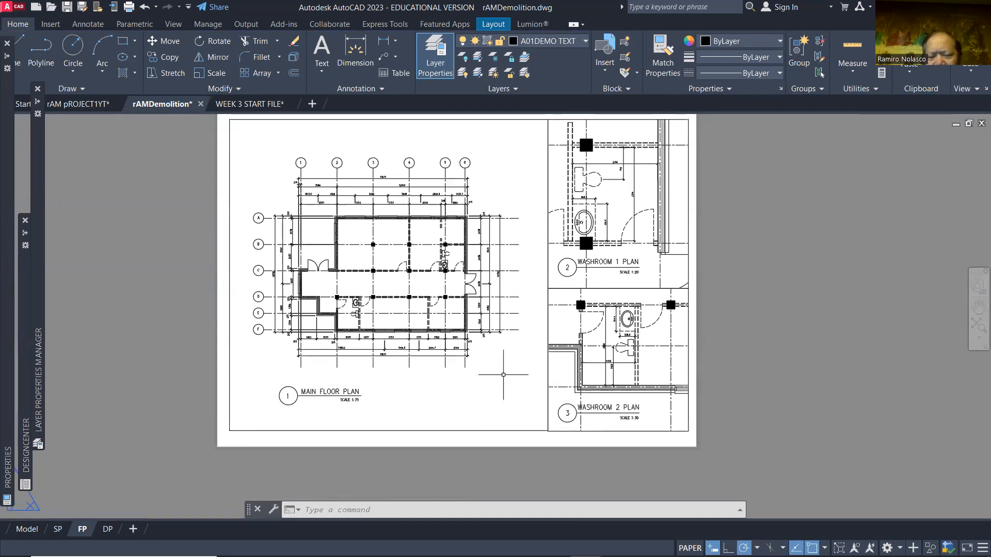
pyautogui.hotkey('ctrl', 'v')
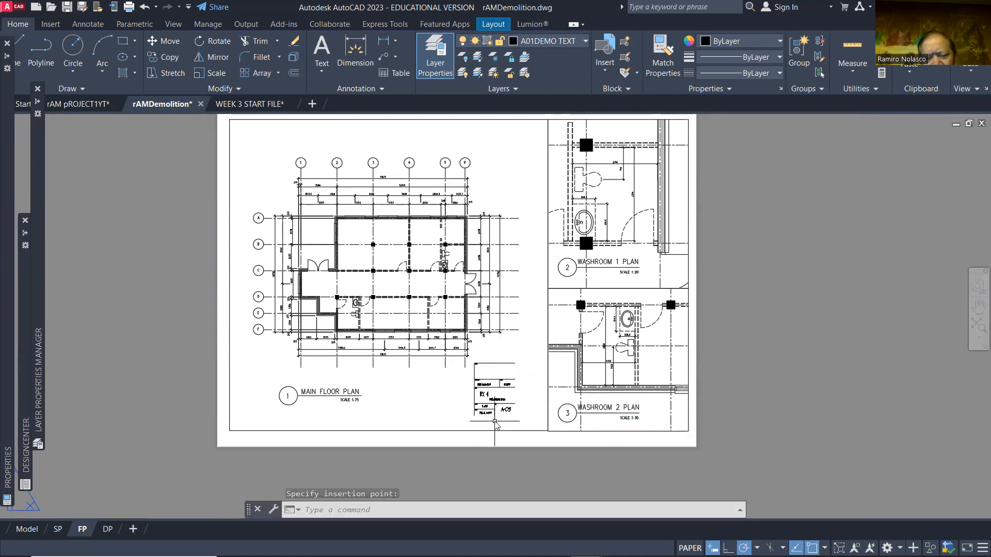
pyautogui.click(495, 422)
# Move the pasted title block so its lower-right corner meets the corner of the main floor plan viewport beside the washroom plans.
pyautogui.write('m')
pyautogui.press('Return')
pyautogui.click(472, 358)
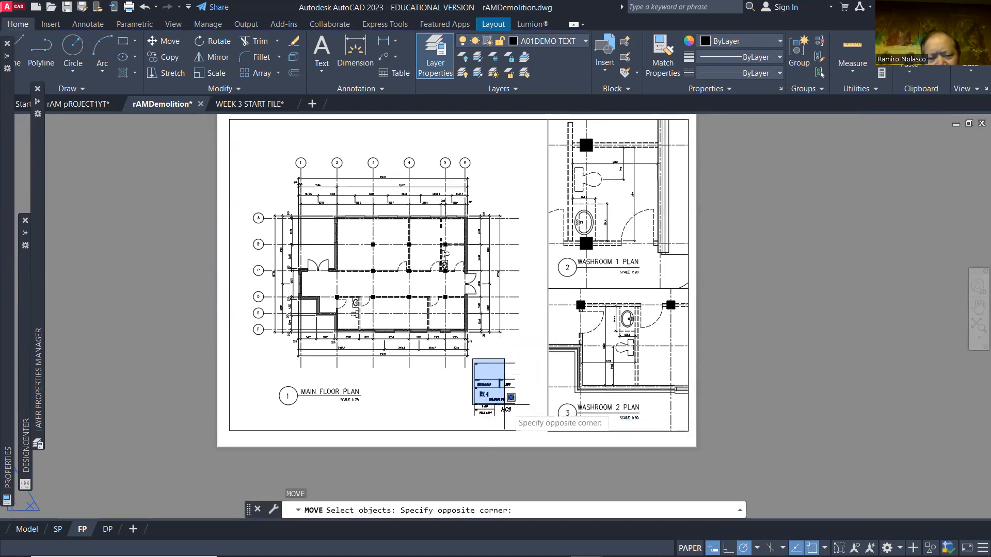
pyautogui.click(525, 422)
pyautogui.press('Return')
pyautogui.scroll(2, 525, 417)
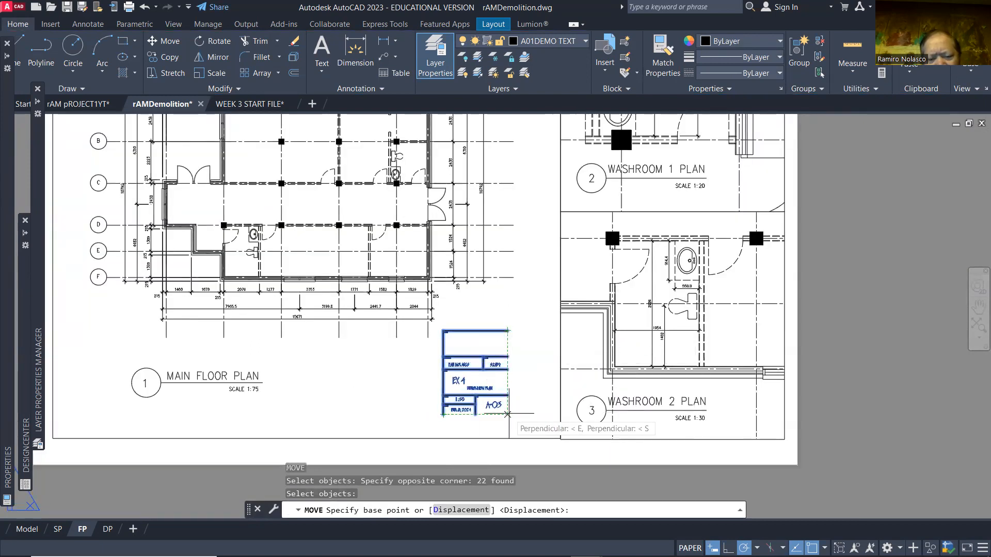
pyautogui.click(507, 414)
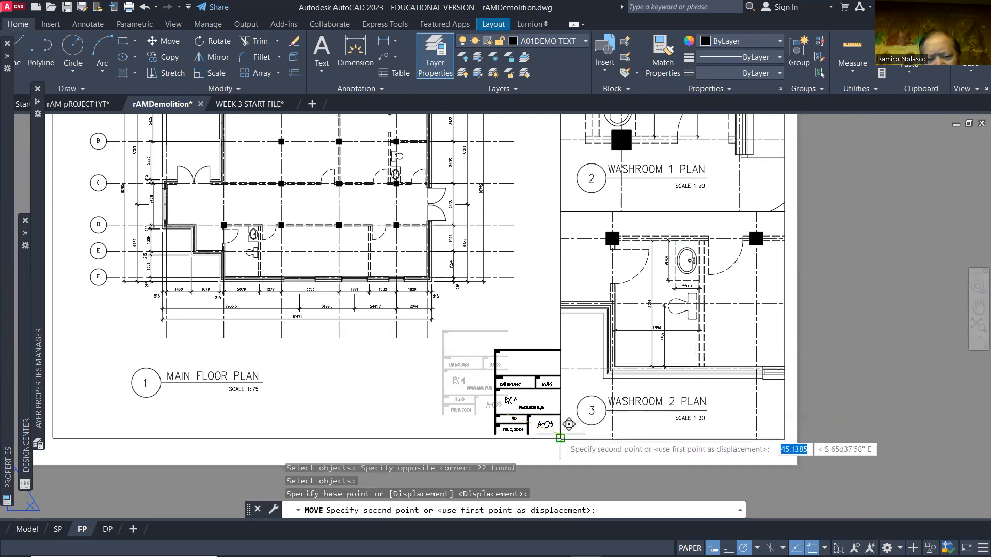
pyautogui.click(560, 438)
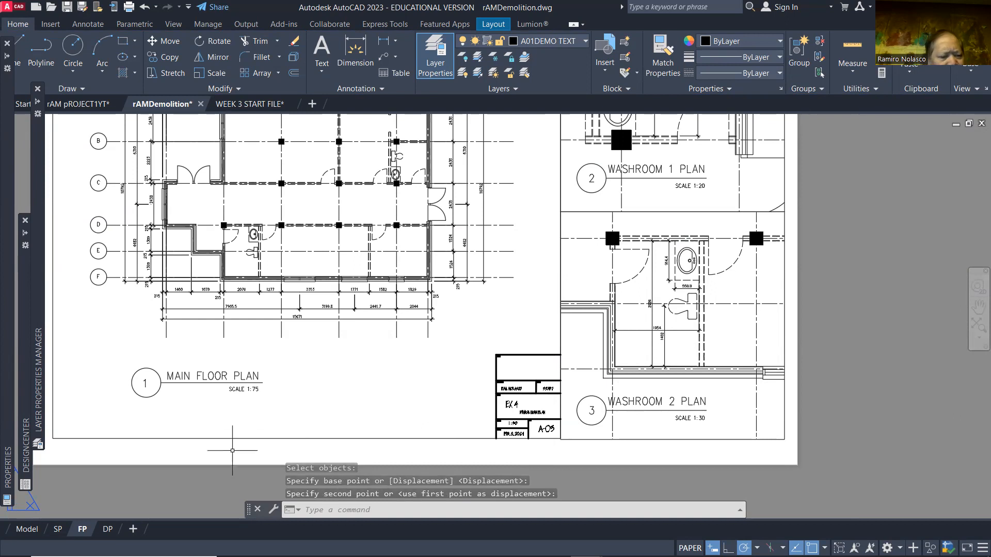
# On the SP layout, work inside the site plan viewport and move both north arrows with their labels straight up, clearing the sheet's lower-right corner.
pyautogui.click(58, 530)
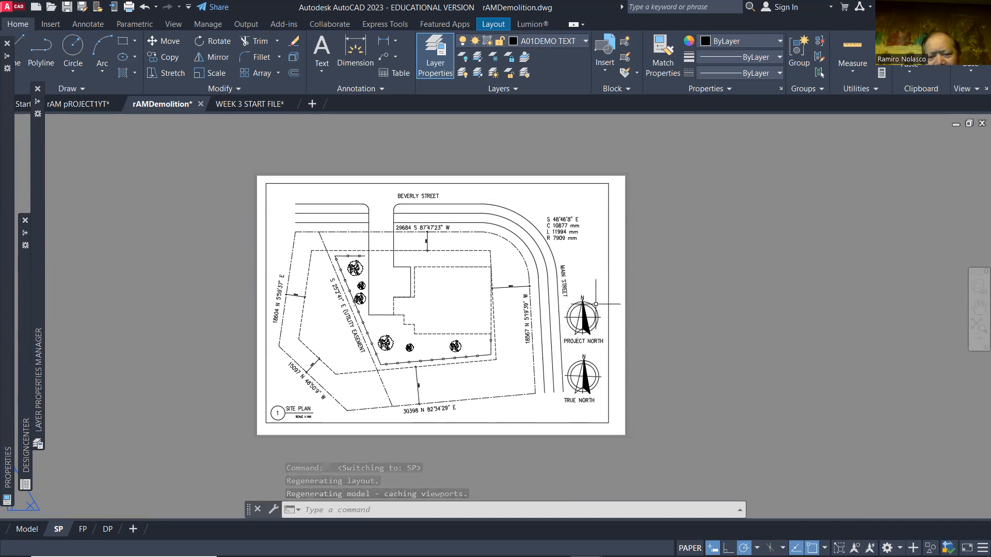
pyautogui.doubleClick(594, 294)
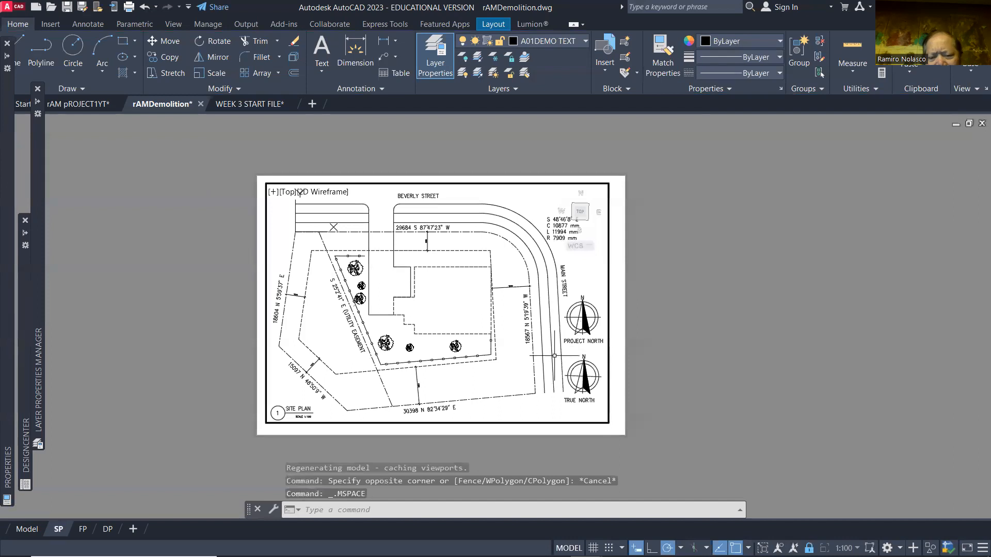
pyautogui.scroll(4, 602, 379)
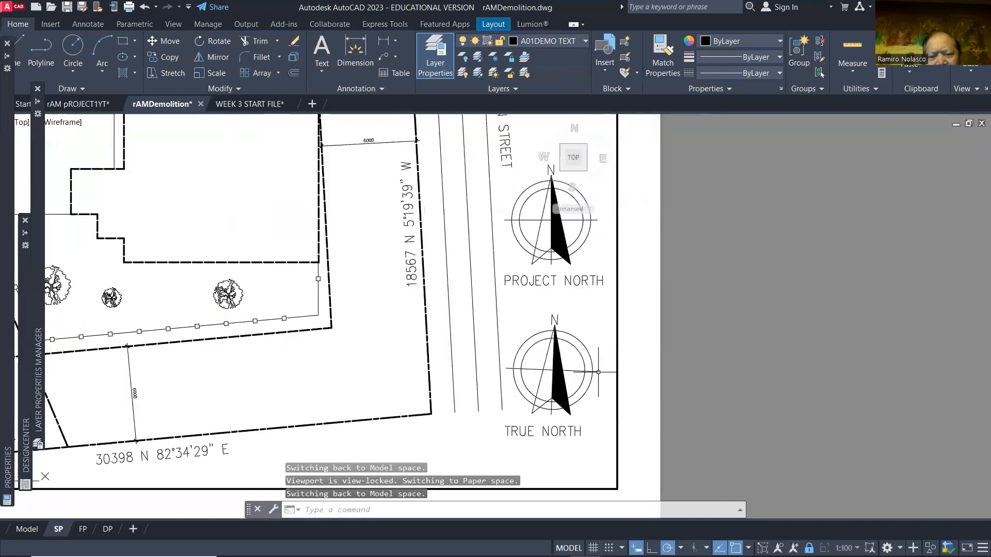
pyautogui.scroll(-2, 484, 439)
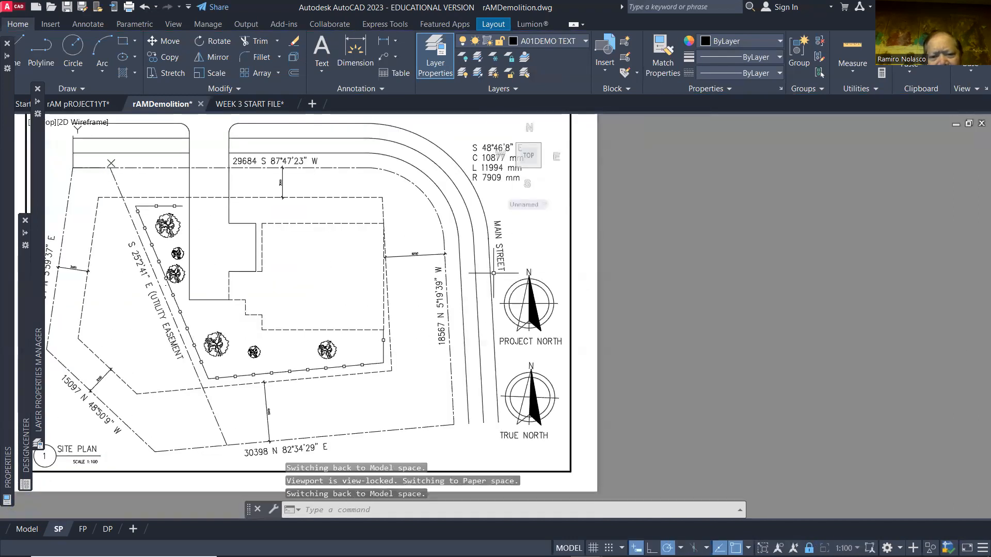
pyautogui.click(497, 271)
pyautogui.click(508, 263)
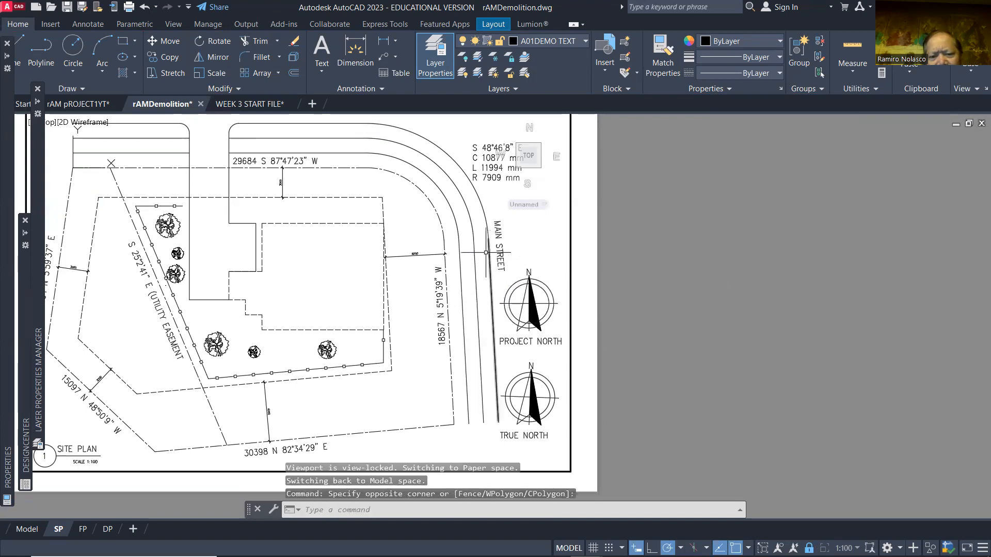
pyautogui.click(484, 250)
pyautogui.click(562, 443)
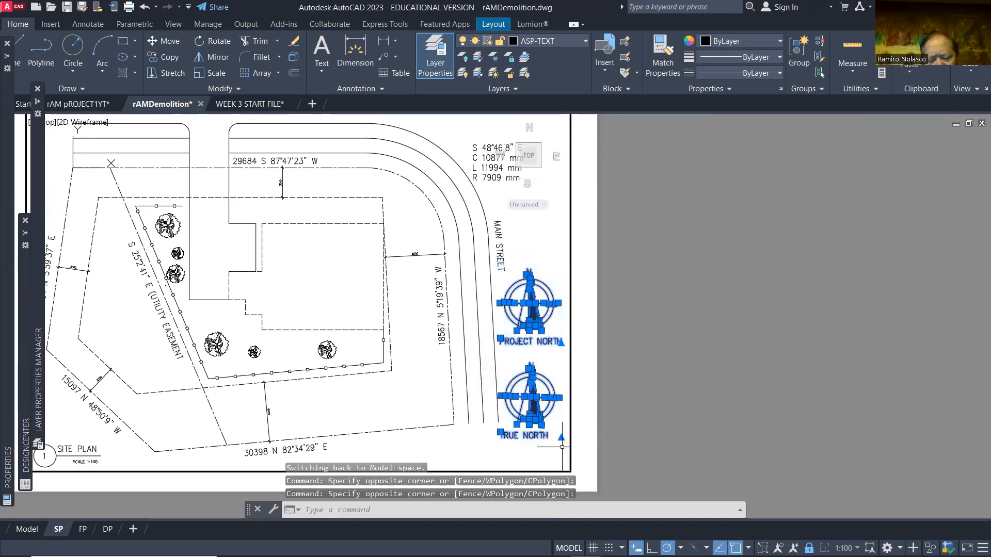
pyautogui.write('M')
pyautogui.press('Return')
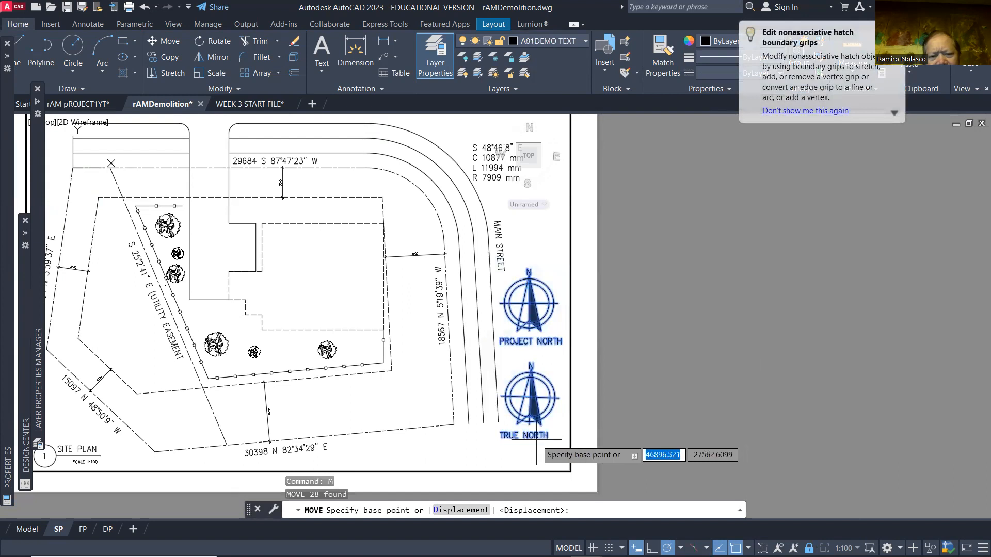
pyautogui.click(535, 440)
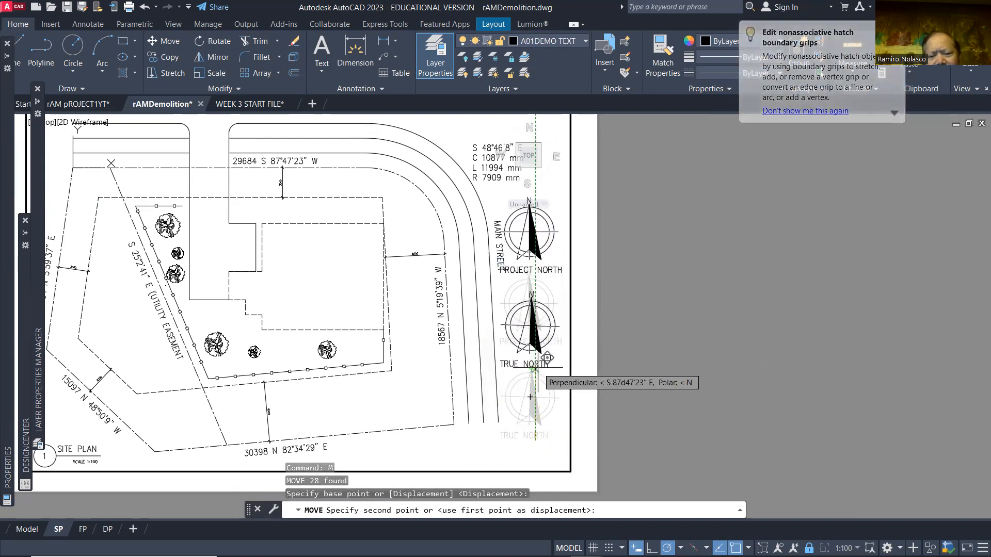
pyautogui.click(535, 369)
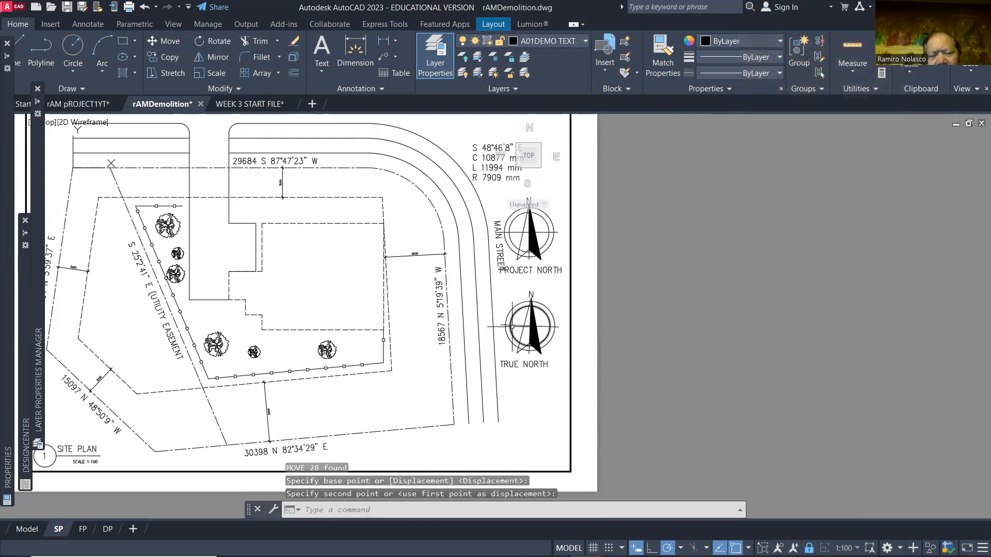
# Move the MAIN STREET label down between the two outer road lines, clear of the north arrows.
pyautogui.press('space')
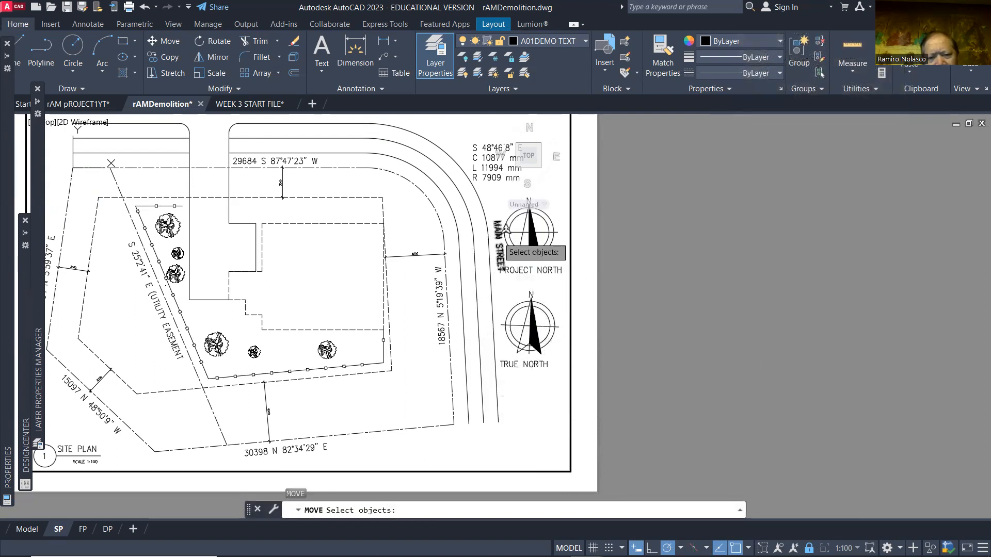
pyautogui.click(505, 230)
pyautogui.press('space')
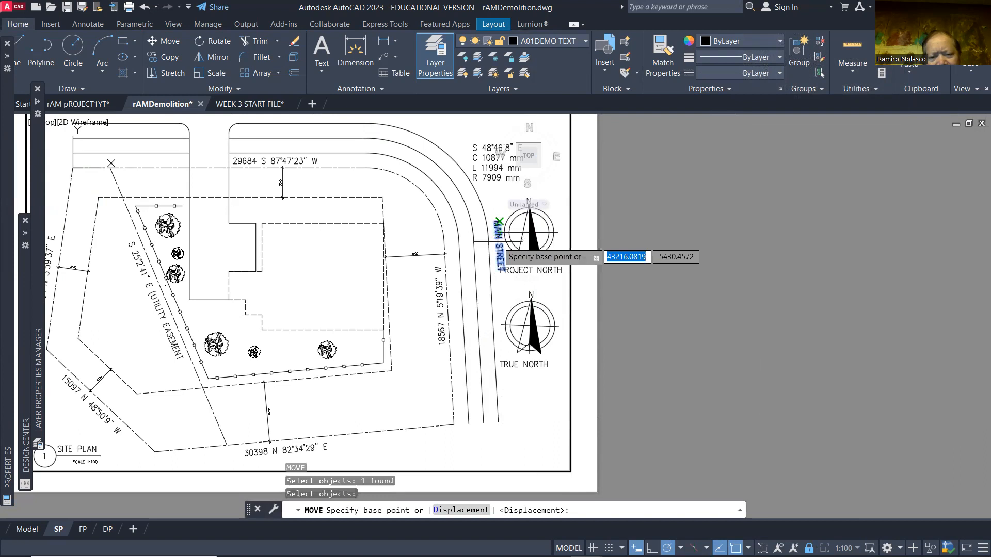
pyautogui.click(499, 227)
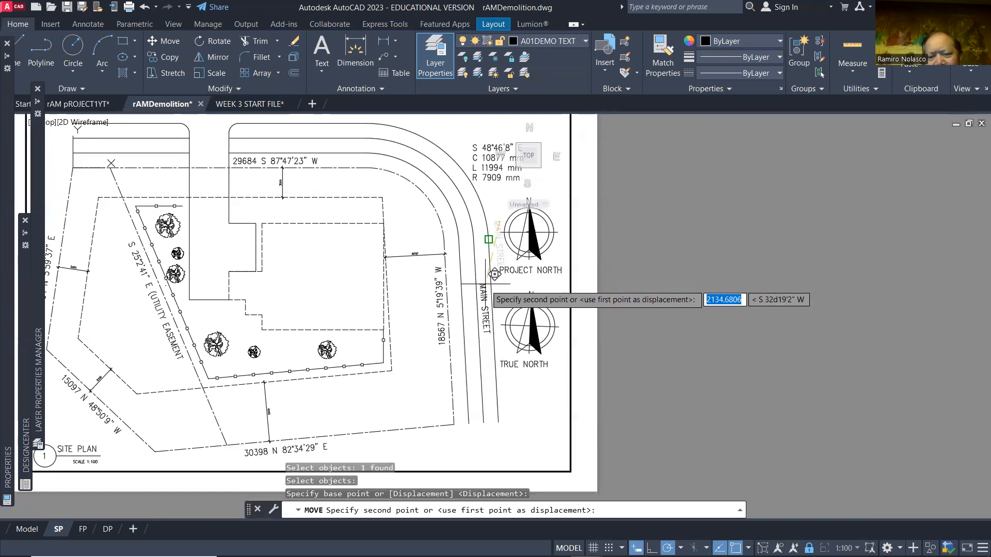
pyautogui.scroll(4, 494, 274)
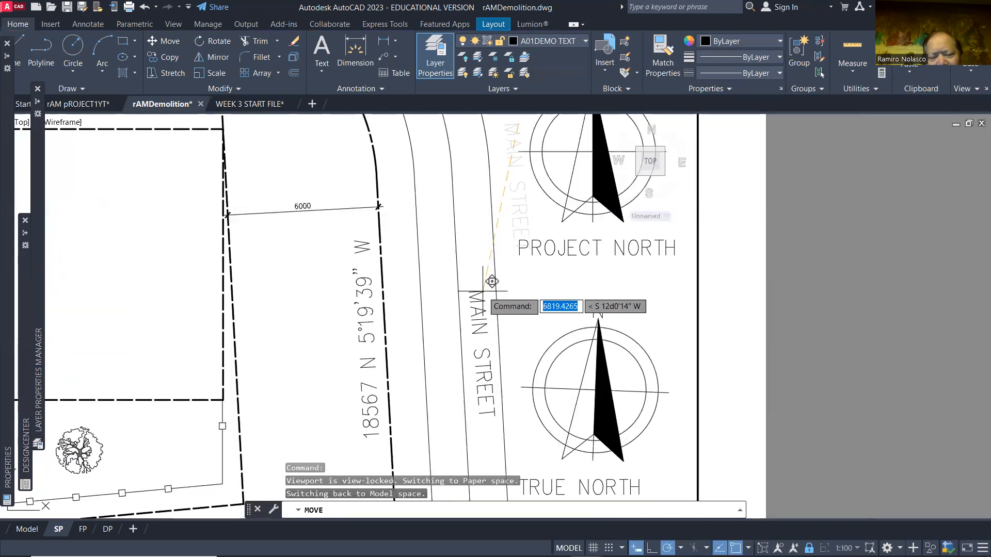
pyautogui.click(483, 291)
# Copy the title block from the FP layout and return to the SP layout.
pyautogui.scroll(-8, 518, 299)
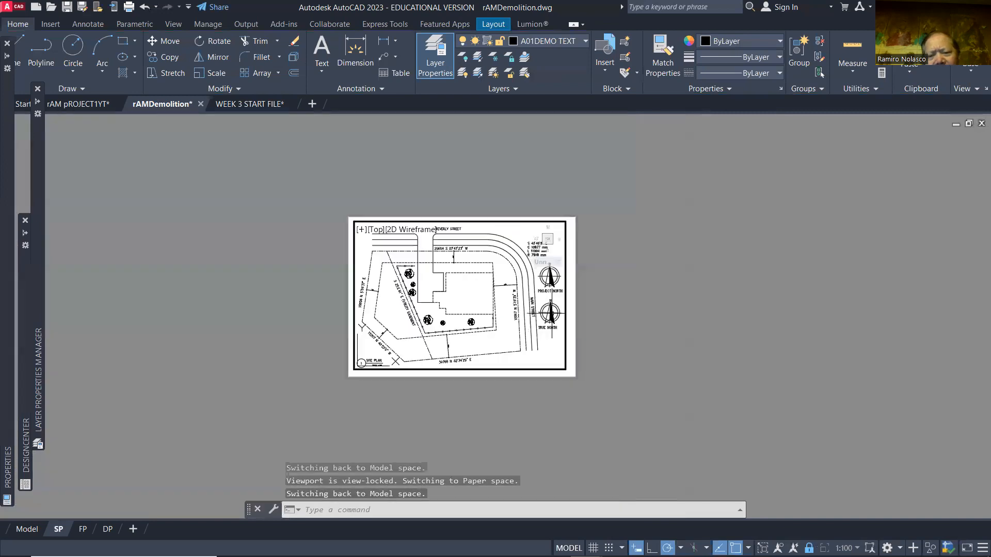
pyautogui.scroll(2, 549, 324)
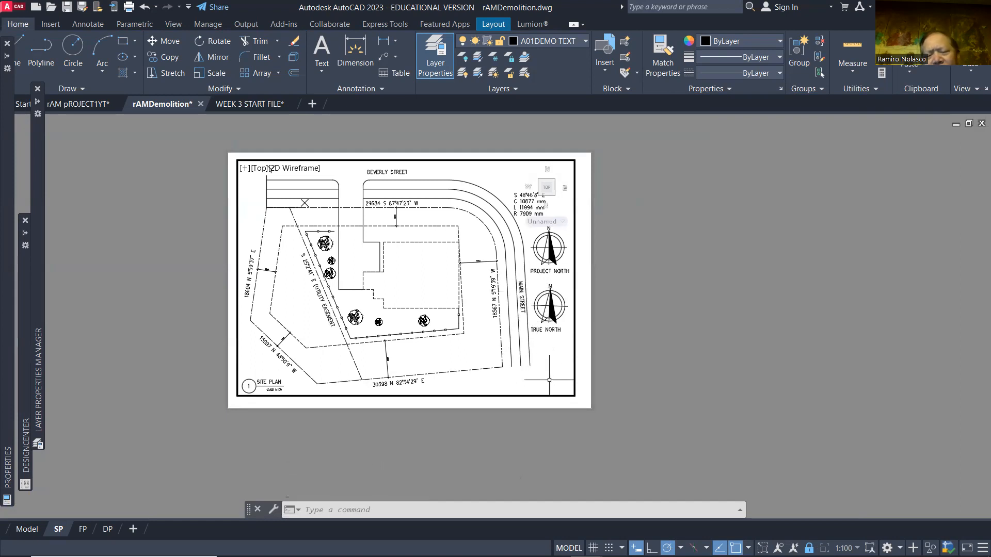
pyautogui.hotkey('ctrl', 'v')
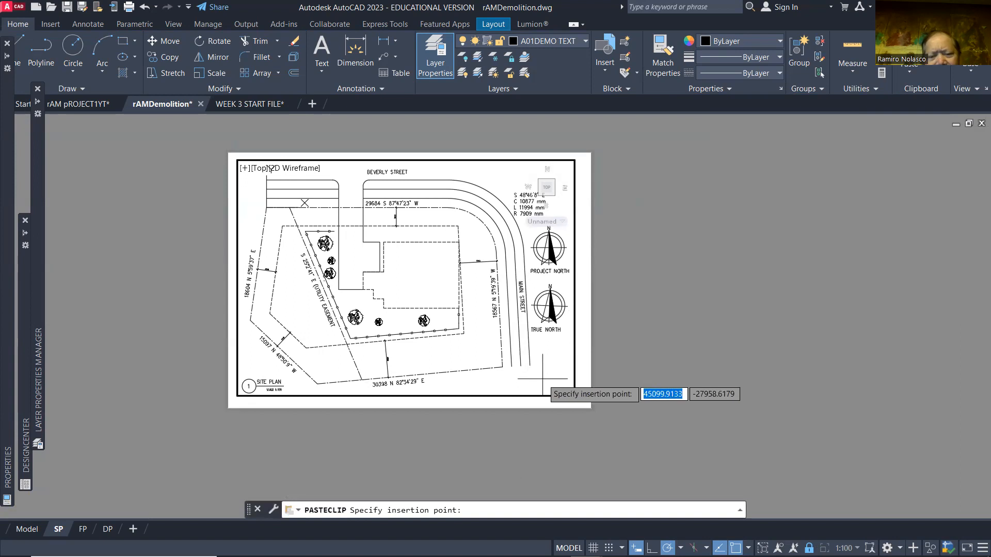
pyautogui.press('Escape')
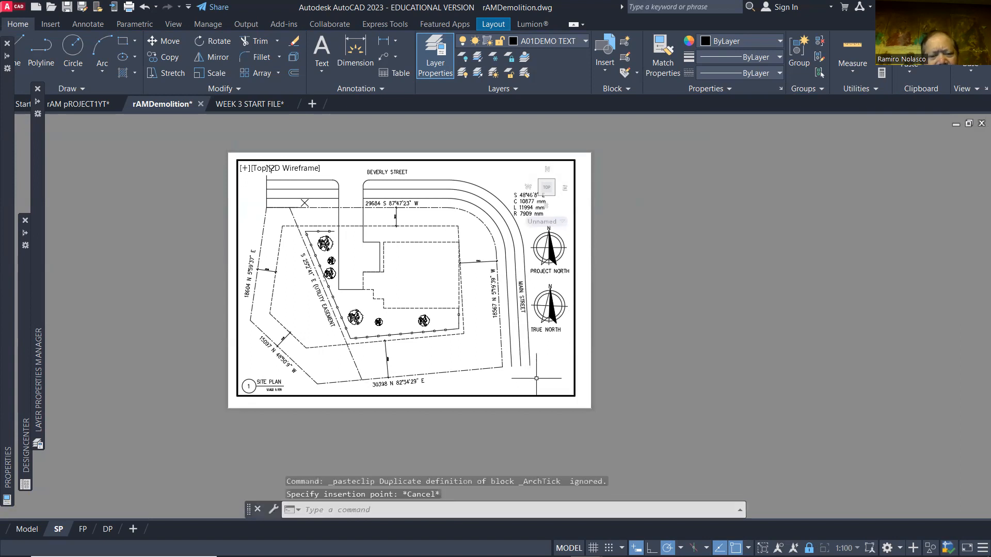
pyautogui.click(81, 529)
pyautogui.click(478, 344)
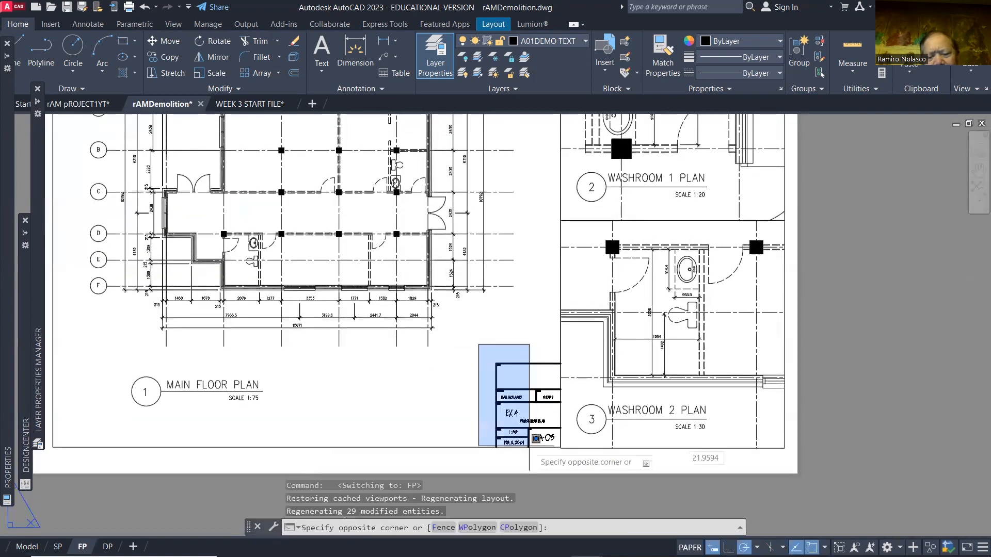
pyautogui.click(565, 471)
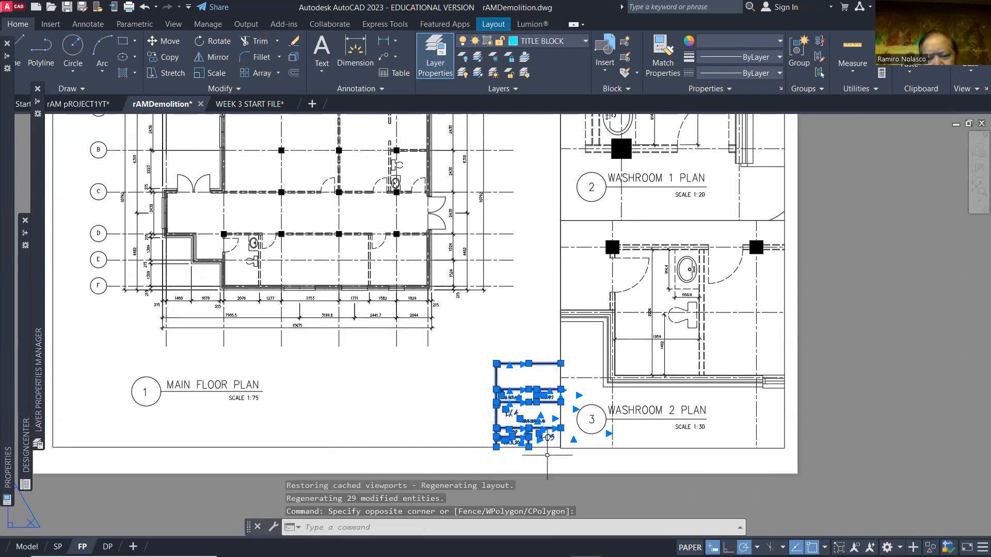
pyautogui.hotkey('ctrl', 'c')
pyautogui.click(58, 546)
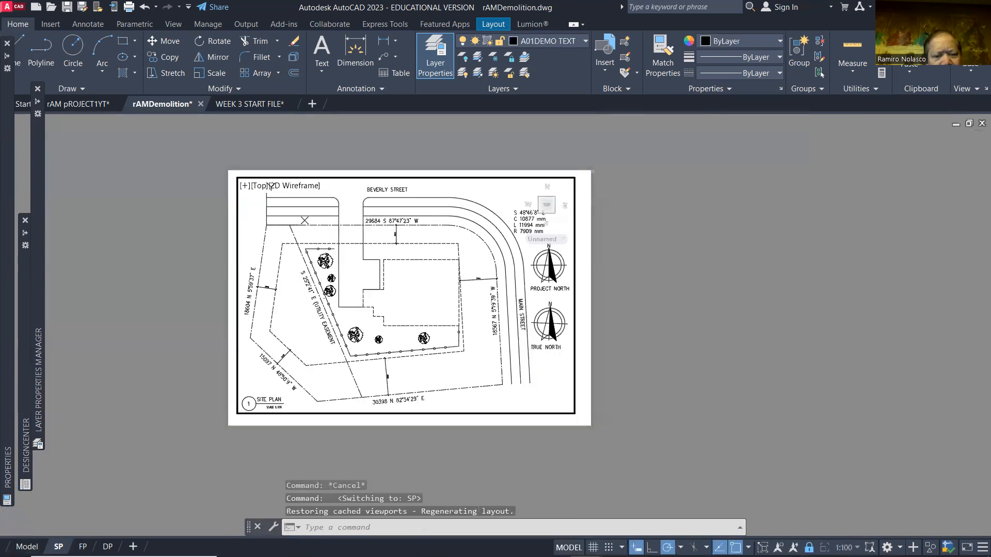
# Leave the viewport for paper space and paste the title block just outside the SP sheet's lower-right border.
pyautogui.hotkey('ctrl', 'v')
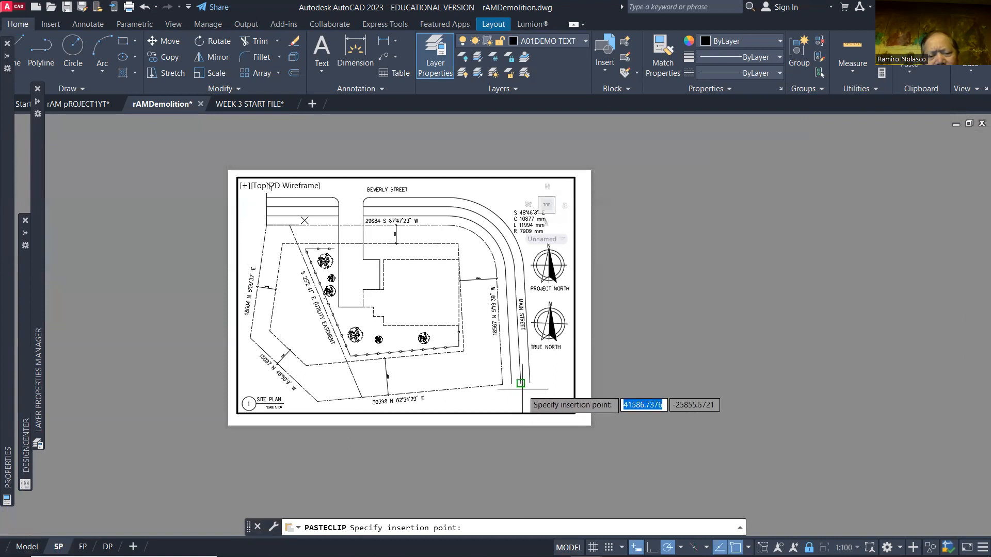
pyautogui.press('Escape')
pyautogui.doubleClick(601, 389)
pyautogui.click(598, 389)
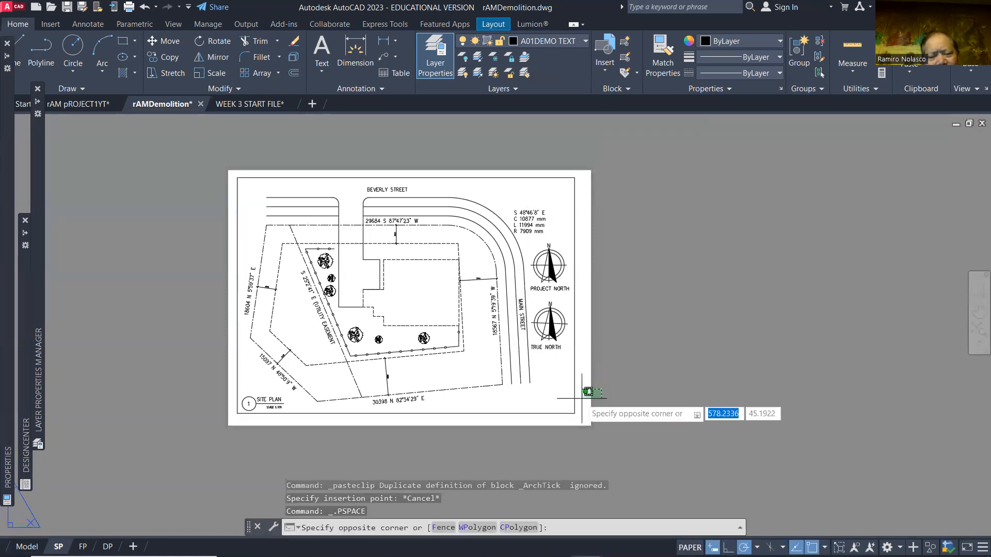
pyautogui.hotkey('ctrl', 'v')
pyautogui.scroll(4, 523, 405)
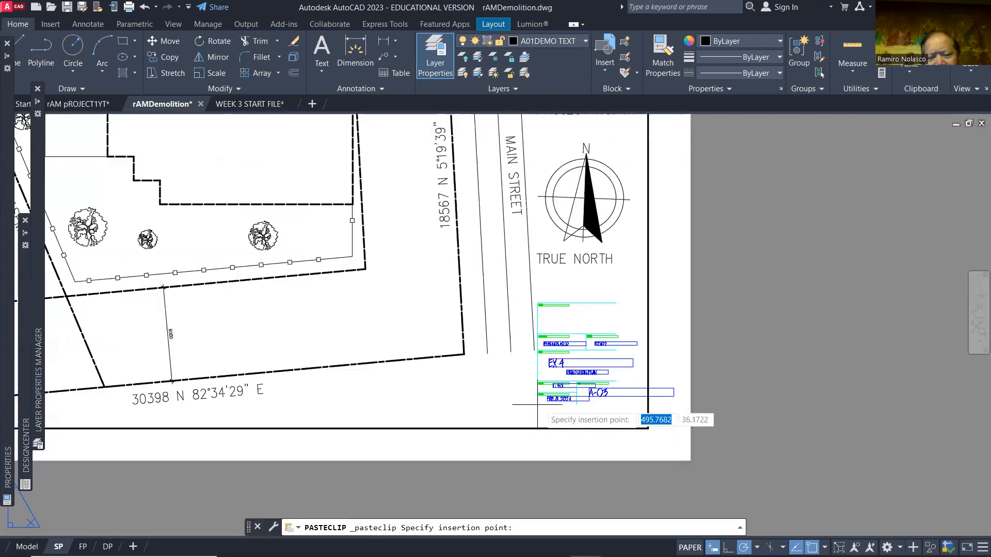
pyautogui.click(679, 403)
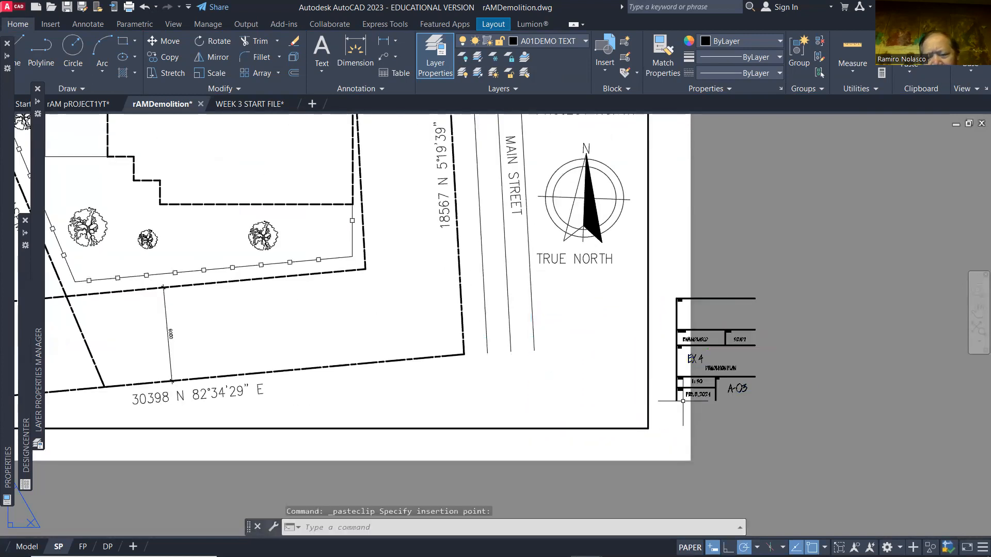
# Move the pasted title block so its lower-right corner meets the lower-right corner of the SP sheet's border.
pyautogui.write('m')
pyautogui.press('Return')
pyautogui.click(674, 290)
pyautogui.click(808, 446)
pyautogui.press('Return')
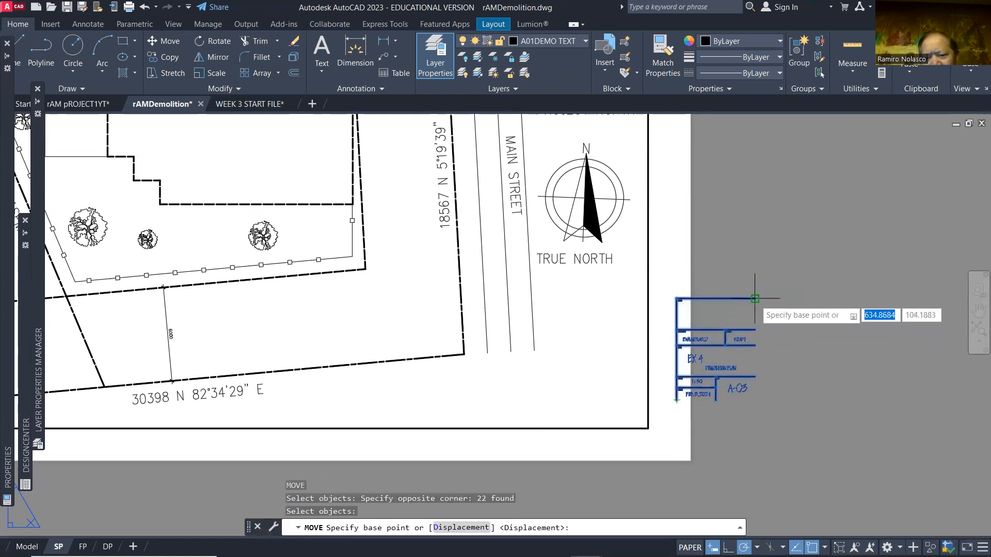
pyautogui.click(754, 400)
pyautogui.click(645, 428)
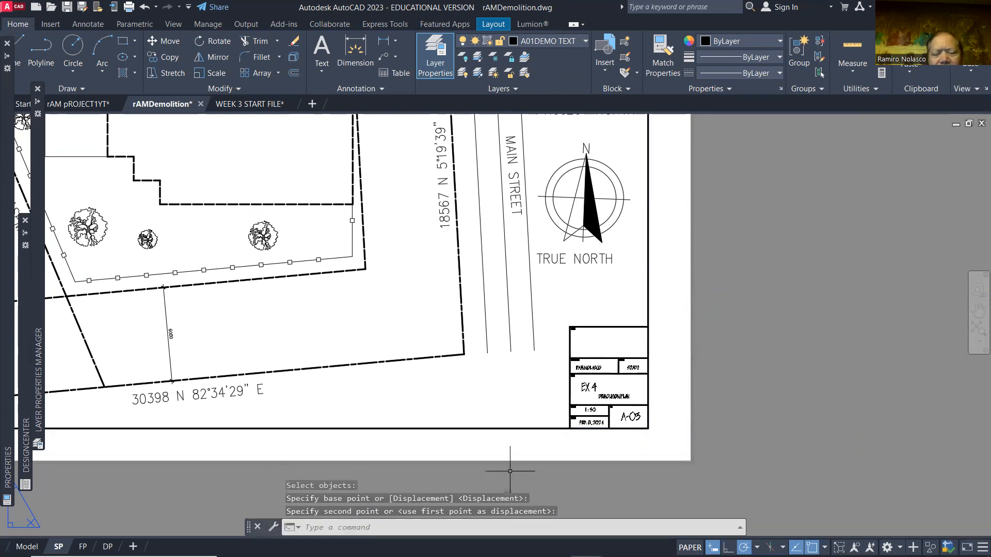
# Change the sheet number to A-01 in the SP title block and to A-02 in the FP title block.
pyautogui.doubleClick(636, 417)
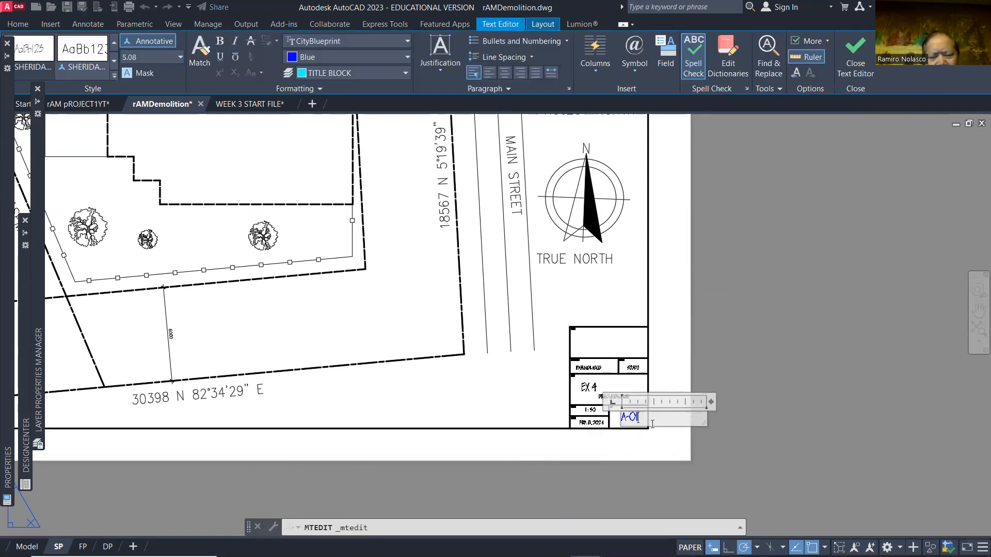
pyautogui.click(654, 450)
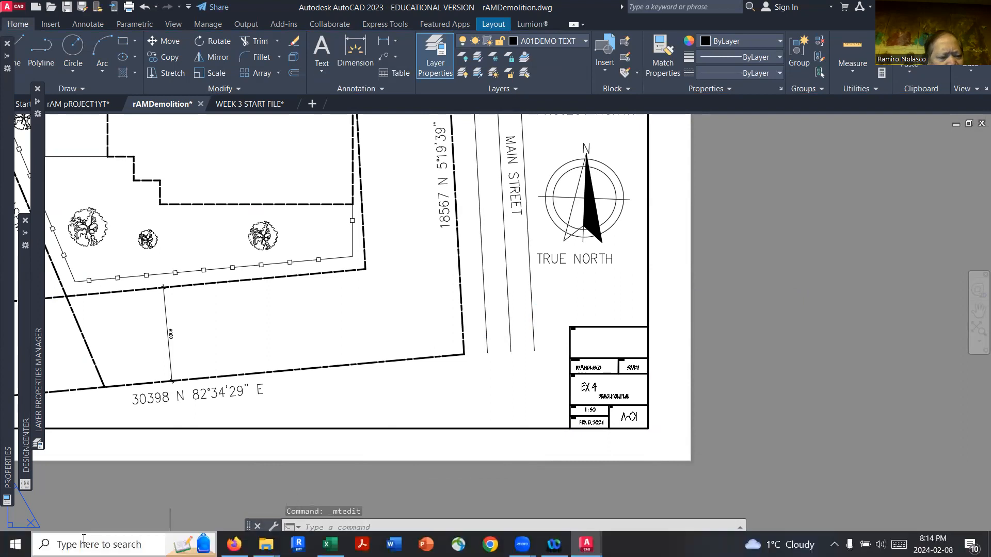
pyautogui.click(83, 546)
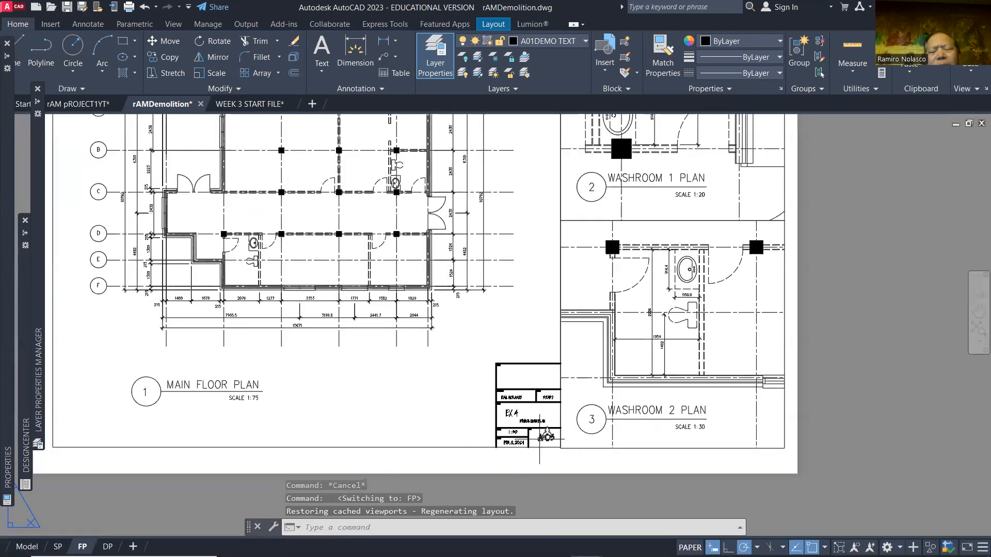
pyautogui.scroll(4, 542, 441)
pyautogui.click(568, 435)
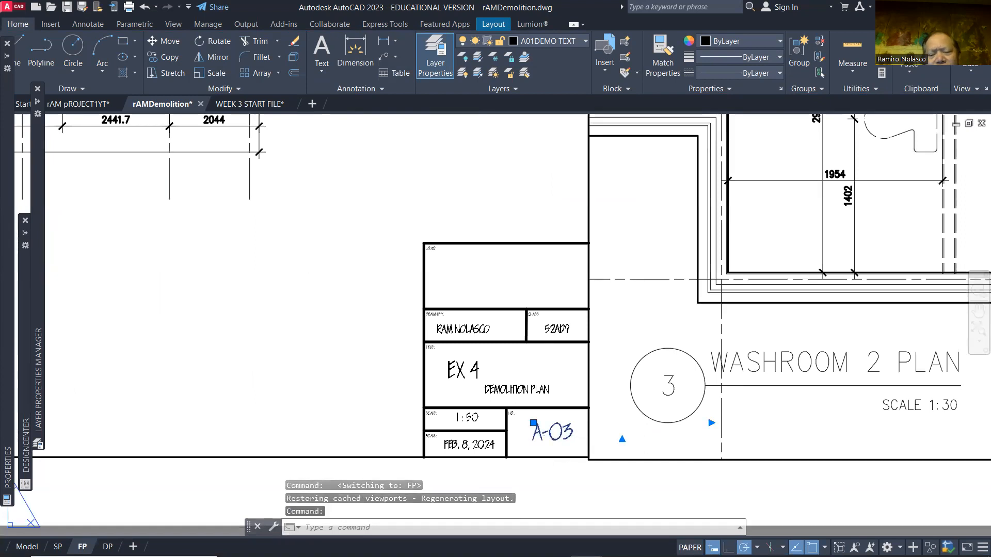
pyautogui.doubleClick(568, 433)
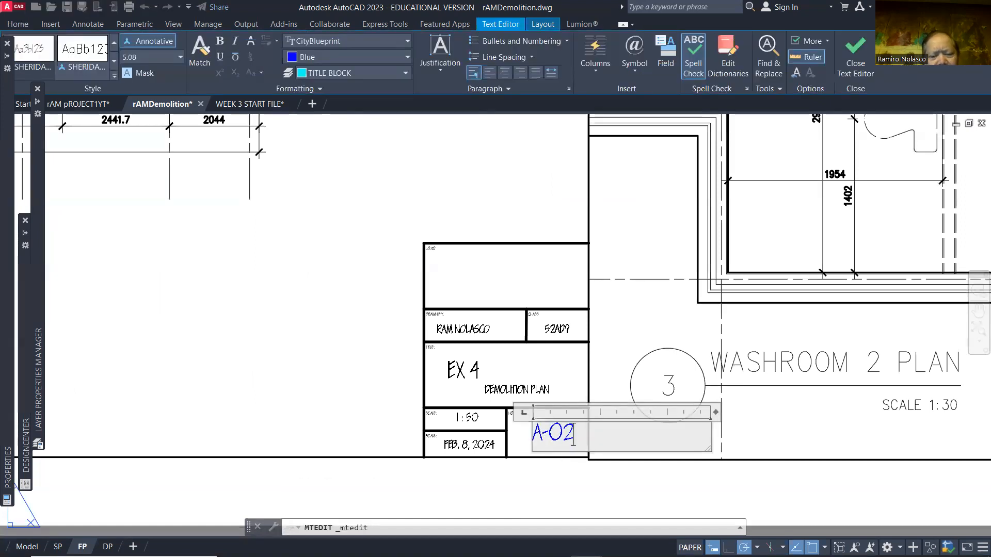
pyautogui.click(540, 473)
# On the DP layout, shift the floor plan up and left inside its viewport, away from the title block, and return to paper space.
pyautogui.click(108, 546)
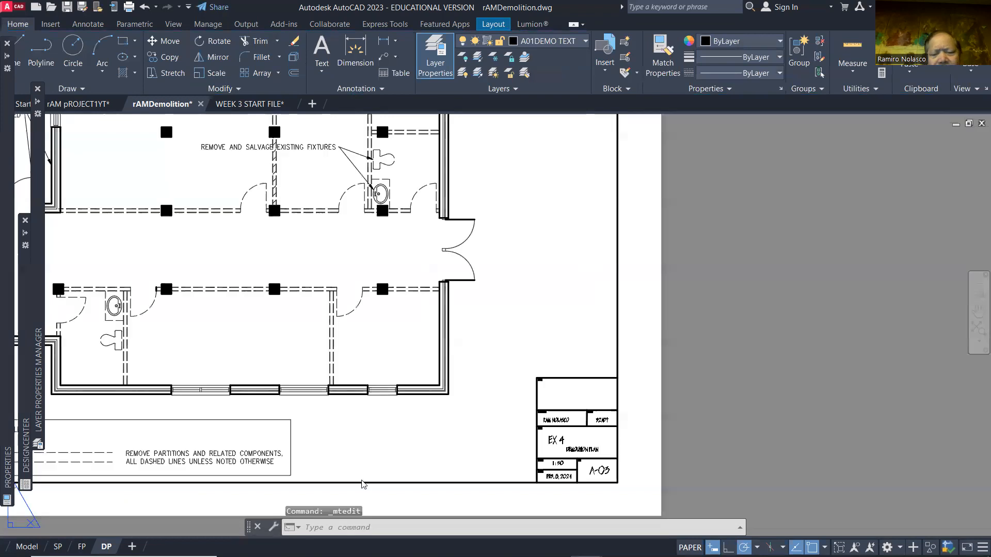
pyautogui.scroll(-5, 591, 483)
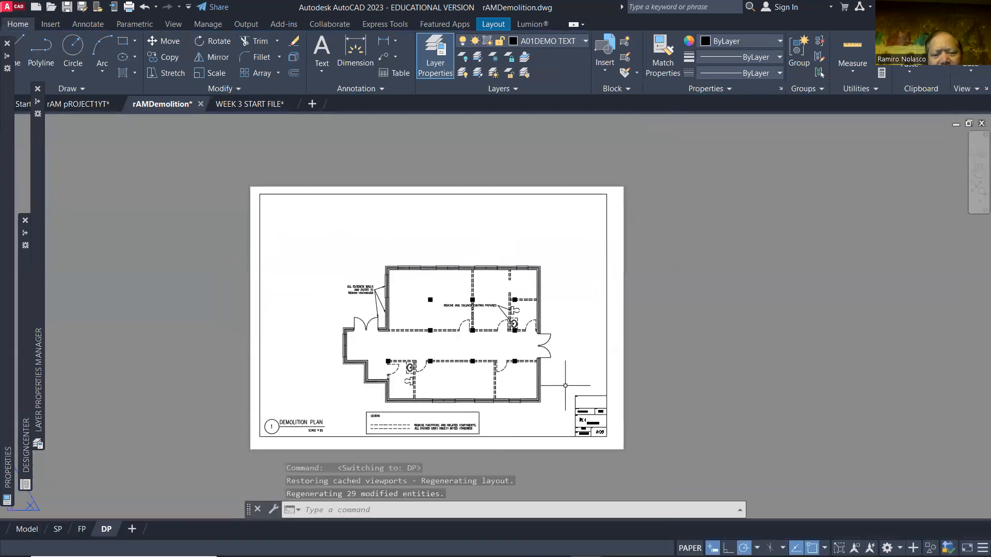
pyautogui.doubleClick(562, 384)
pyautogui.moveTo(557, 384)
pyautogui.mouseDown(button='middle')
pyautogui.moveTo(548, 372)
pyautogui.moveTo(559, 384)
pyautogui.mouseUp(button='middle')
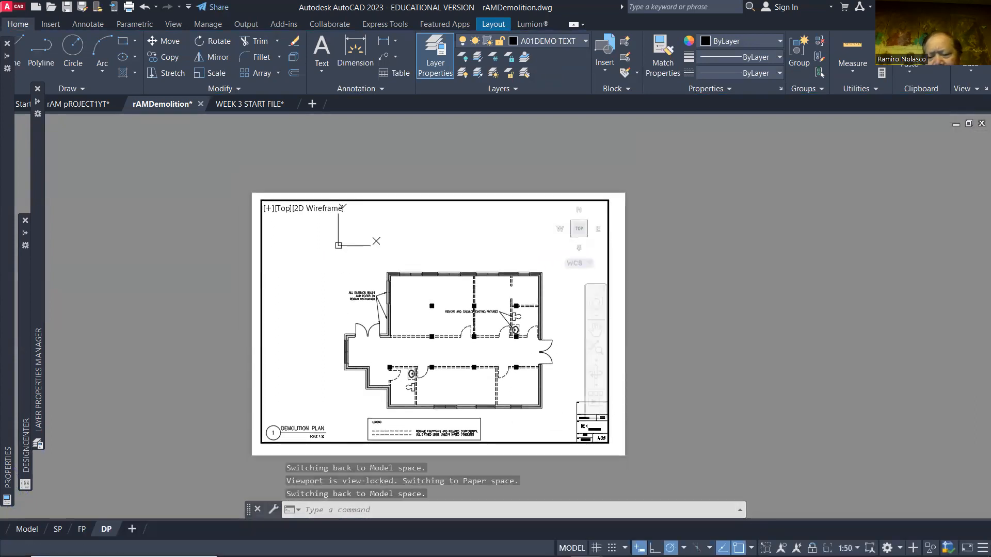
pyautogui.moveTo(571, 404); pyautogui.dragTo(545, 378, button='middle')
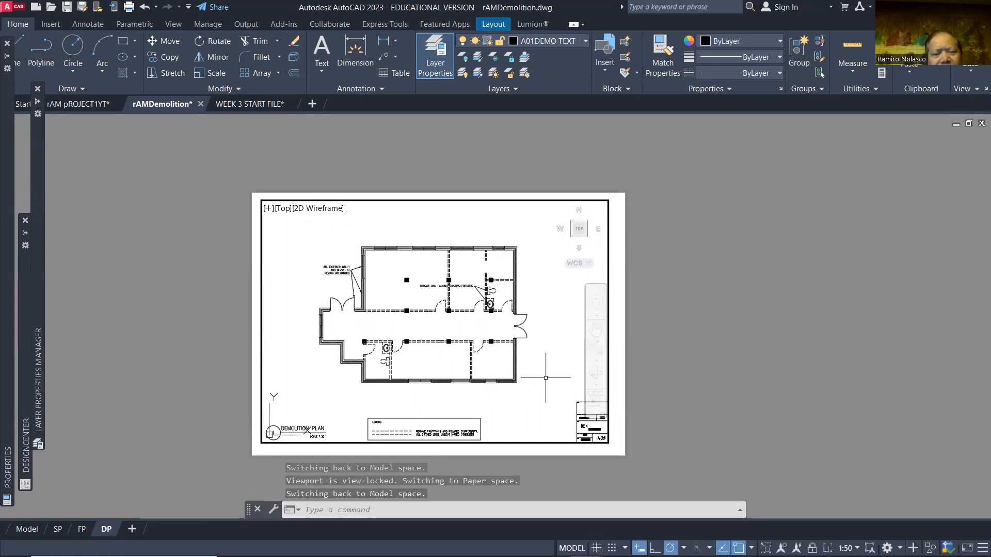
pyautogui.doubleClick(670, 371)
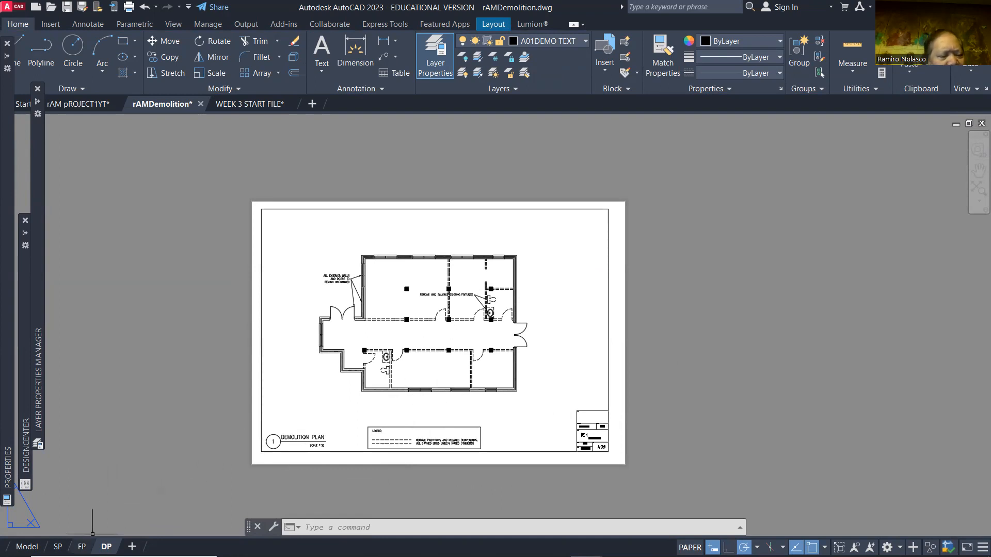
# Inside the DP viewport, stretch the REMOVE AND SALVAGE EXISTING FIXTURES leader note straight down into the open corridor.
pyautogui.scroll(4, 439, 454)
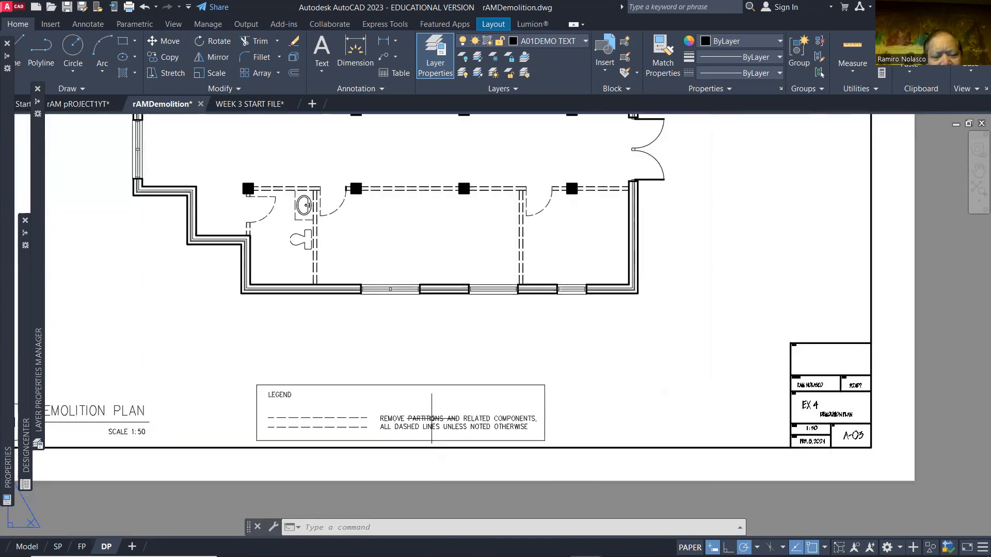
pyautogui.scroll(-3, 380, 423)
pyautogui.scroll(6, 462, 247)
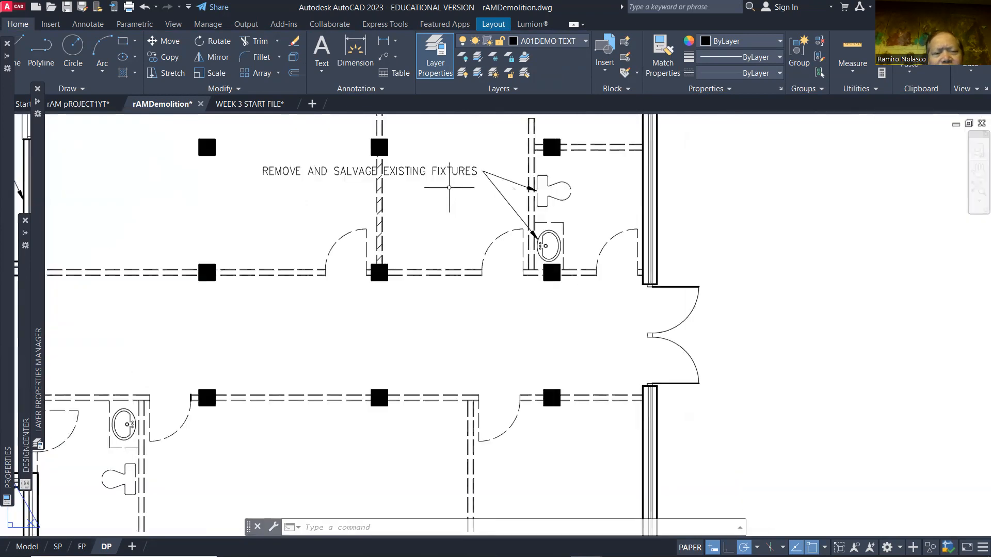
pyautogui.doubleClick(424, 189)
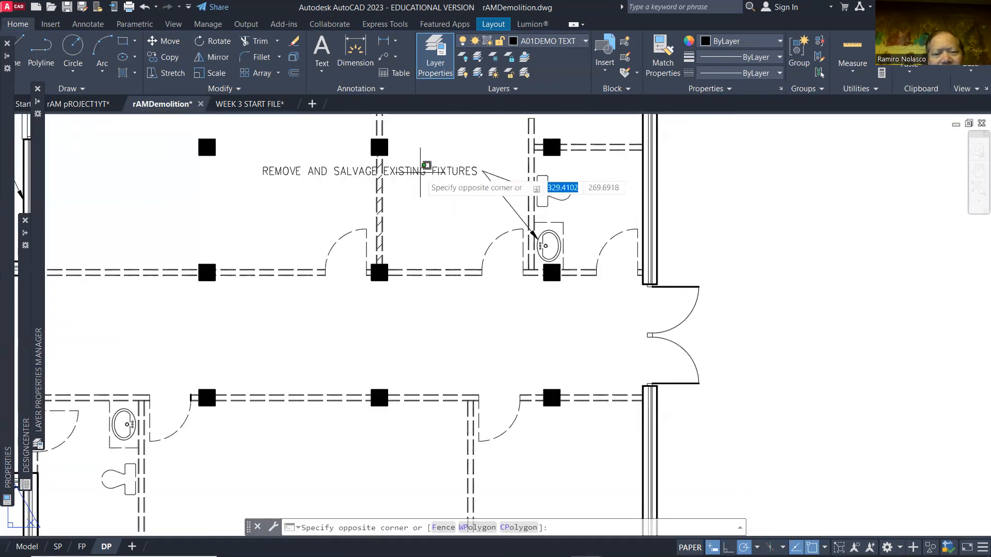
pyautogui.click(420, 171)
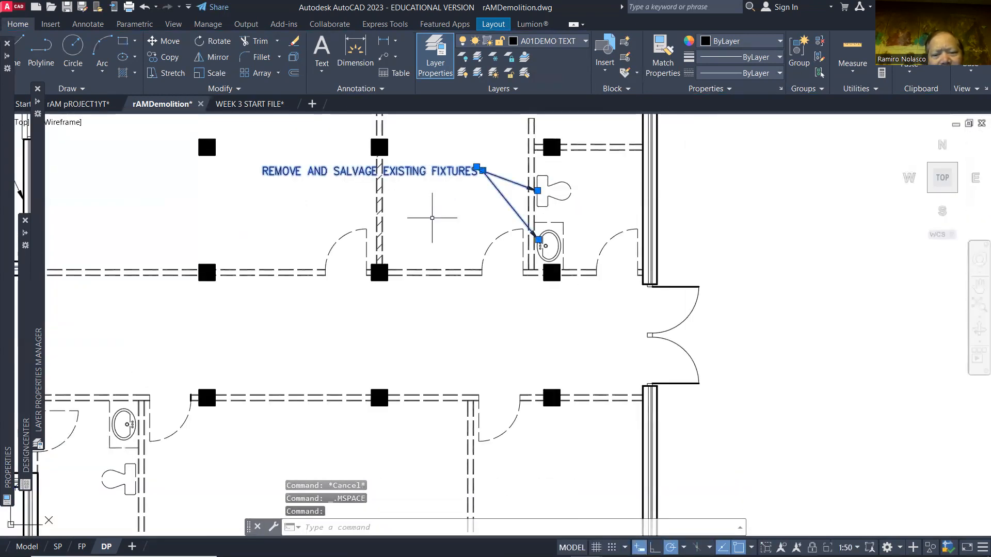
pyautogui.click(482, 170)
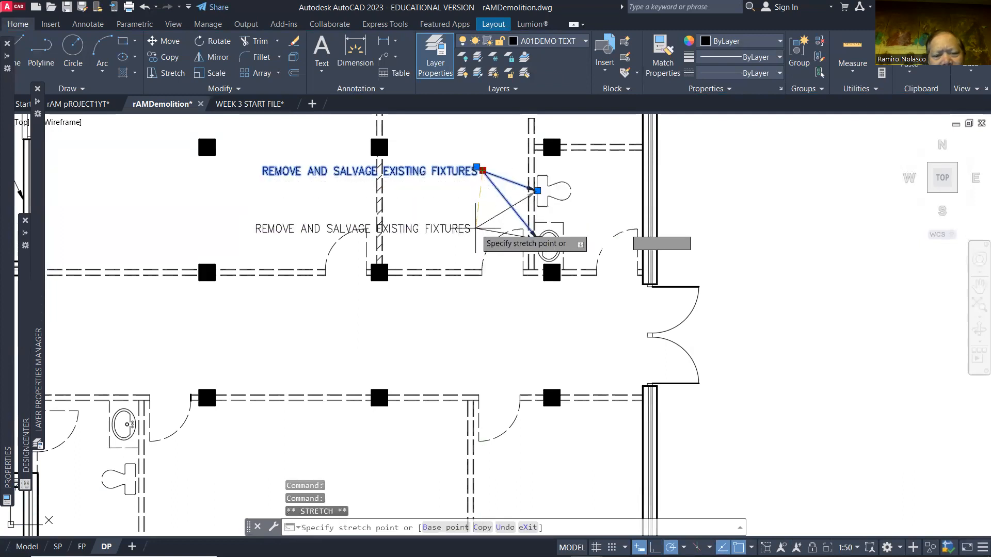
pyautogui.click(489, 303)
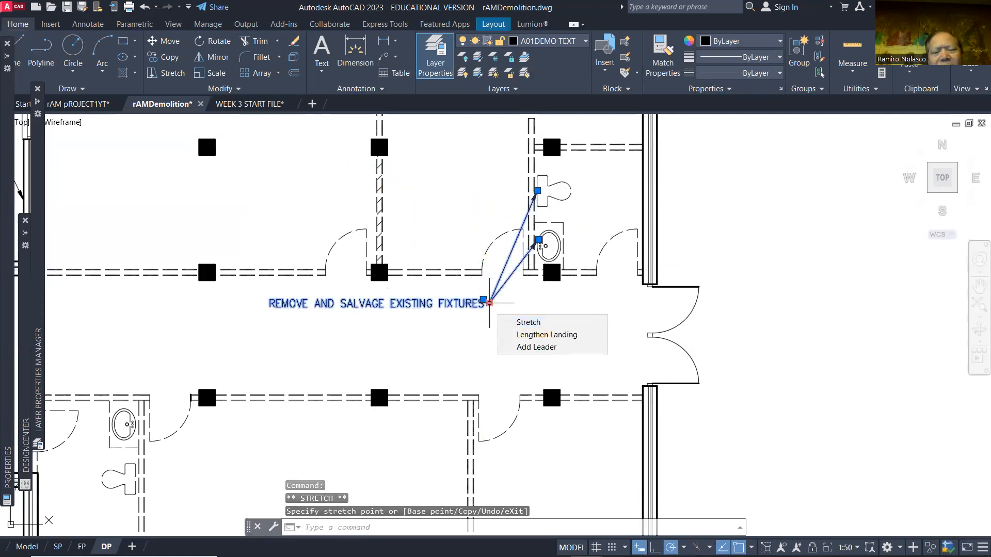
pyautogui.press('Escape')
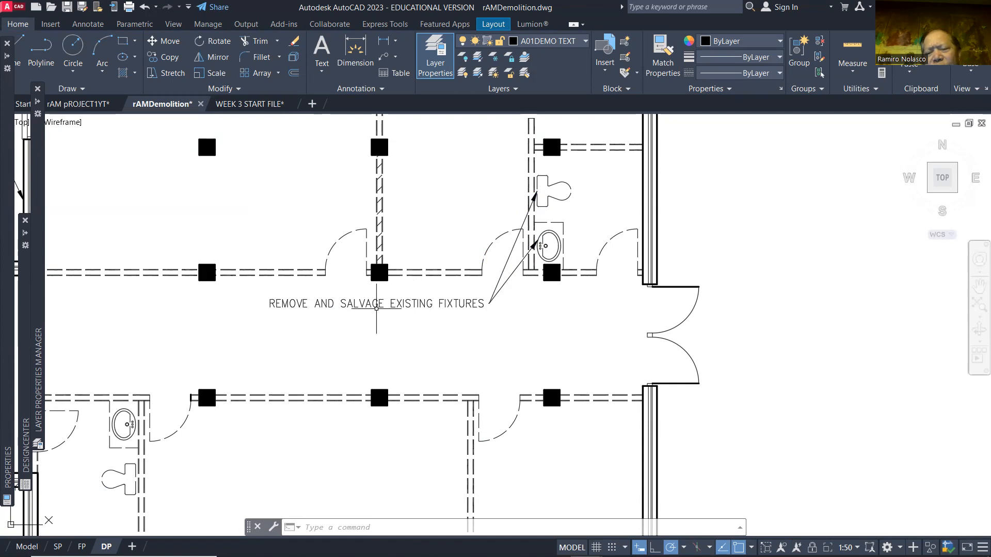
pyautogui.scroll(-2, 376, 308)
pyautogui.moveTo(377, 312); pyautogui.dragTo(558, 310, button='middle')
pyautogui.scroll(-4, 544, 309)
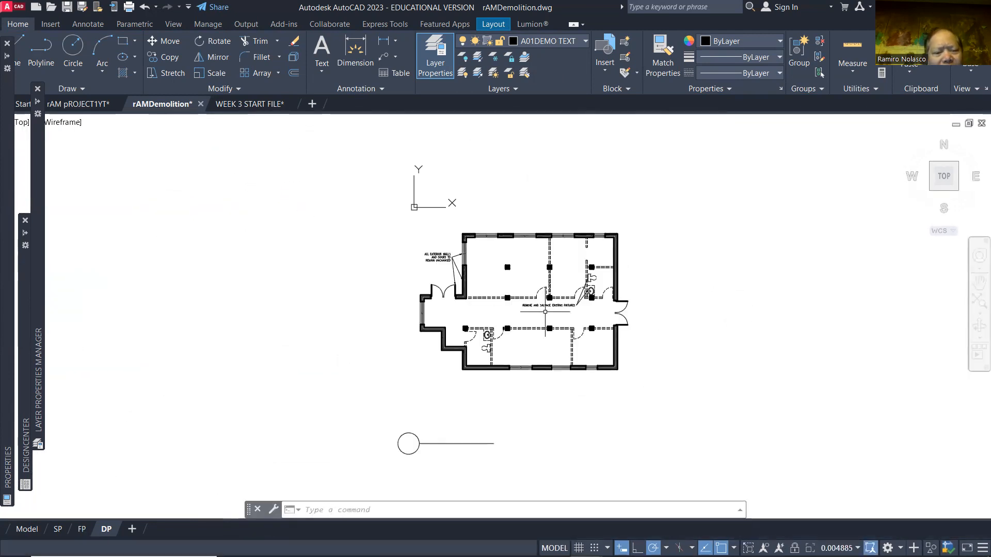
pyautogui.scroll(-5, 540, 311)
pyautogui.scroll(3, 540, 311)
pyautogui.scroll(-4, 540, 311)
pyautogui.scroll(4, 540, 312)
pyautogui.scroll(6, 540, 311)
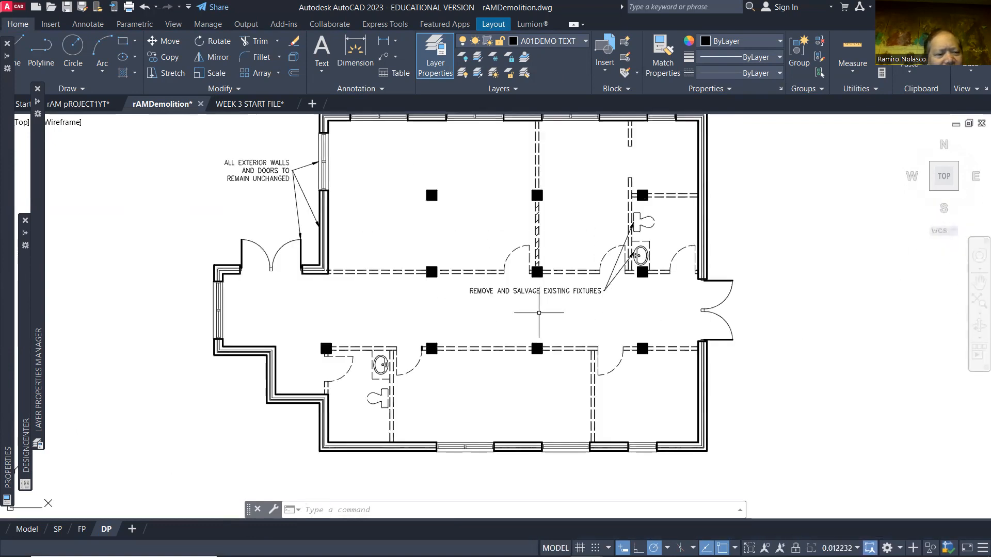
pyautogui.scroll(-4, 529, 325)
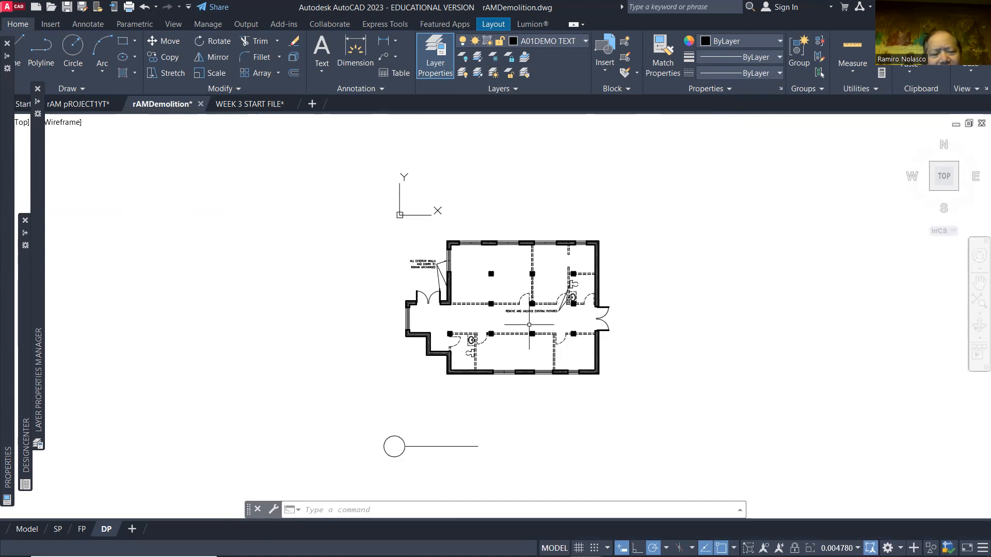
pyautogui.scroll(4, 514, 327)
pyautogui.scroll(-2, 527, 315)
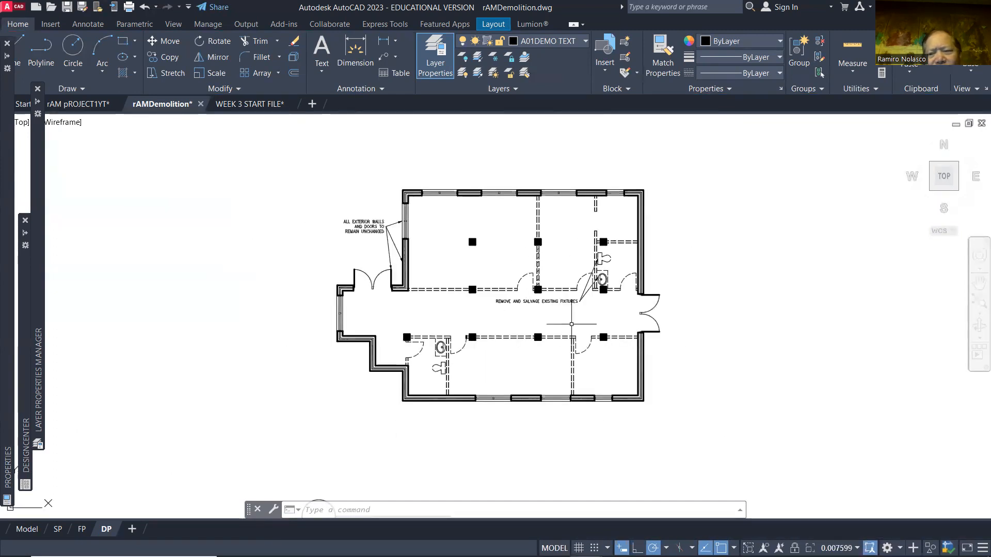
pyautogui.scroll(2, 568, 335)
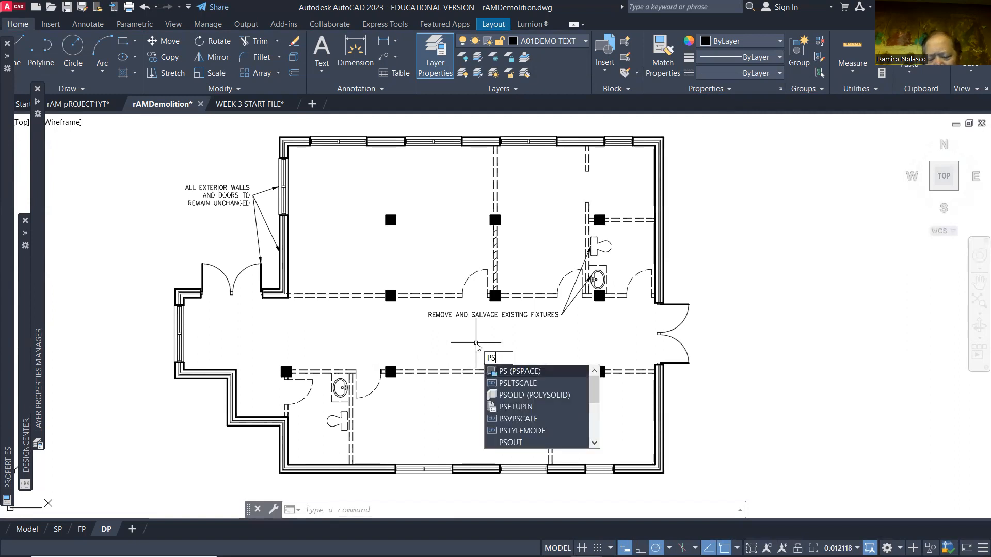
# Go back to the full DP sheet, re-enter its viewport, and centre the demolition plan at a viewport scale of 1:50.
pyautogui.press('Return')
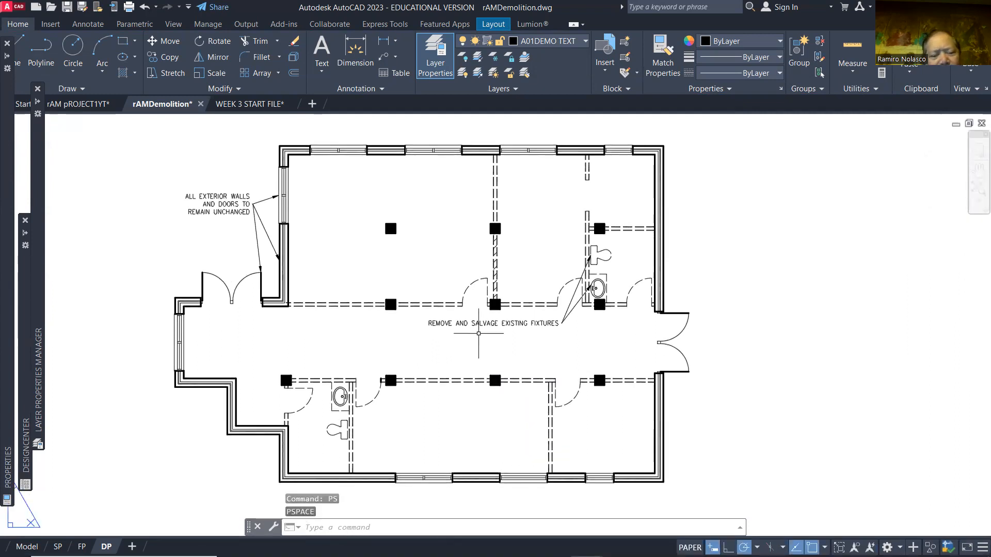
pyautogui.scroll(-5, 516, 336)
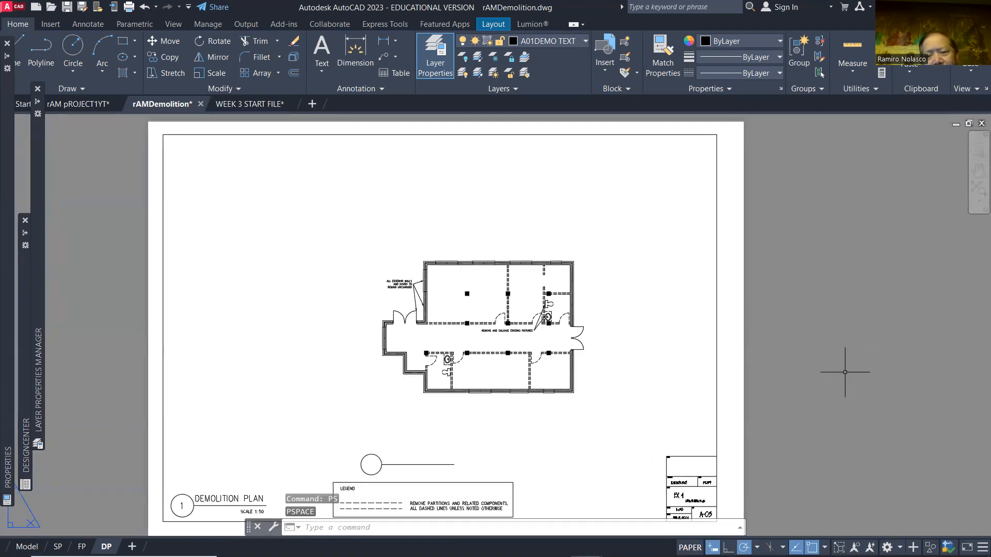
pyautogui.doubleClick(593, 335)
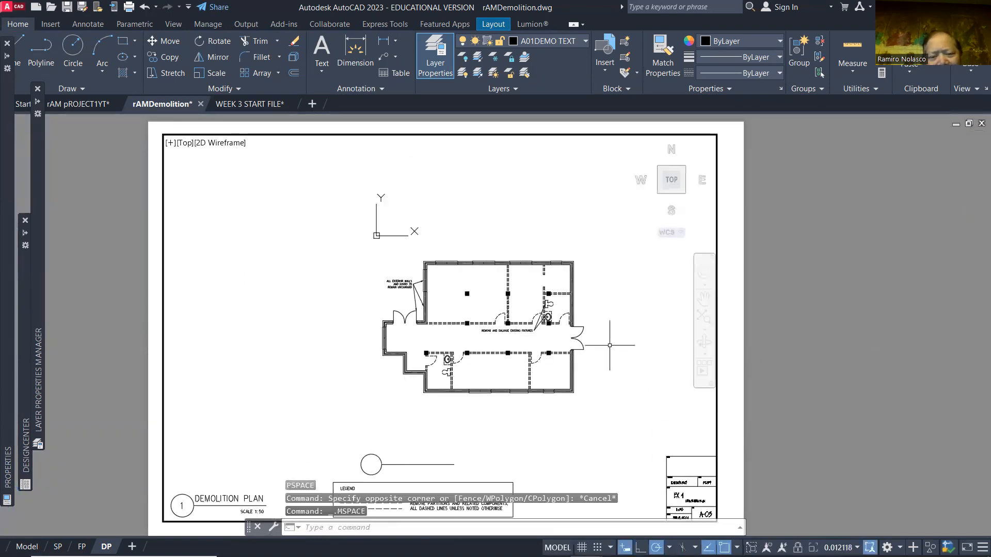
pyautogui.scroll(2, 497, 337)
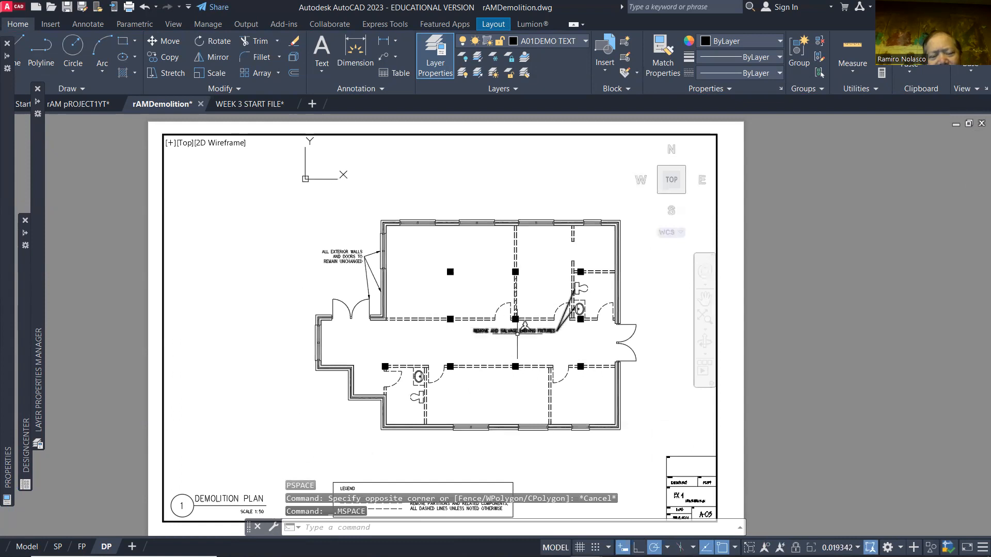
pyautogui.moveTo(496, 347)
pyautogui.mouseDown(button='middle')
pyautogui.moveTo(446, 336)
pyautogui.moveTo(456, 335)
pyautogui.mouseUp(button='middle')
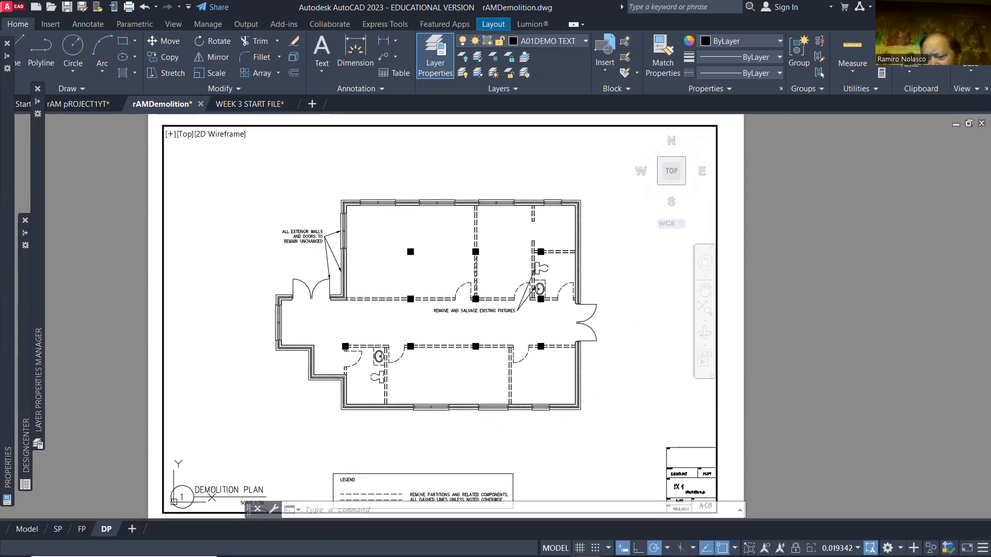
pyautogui.click(840, 548)
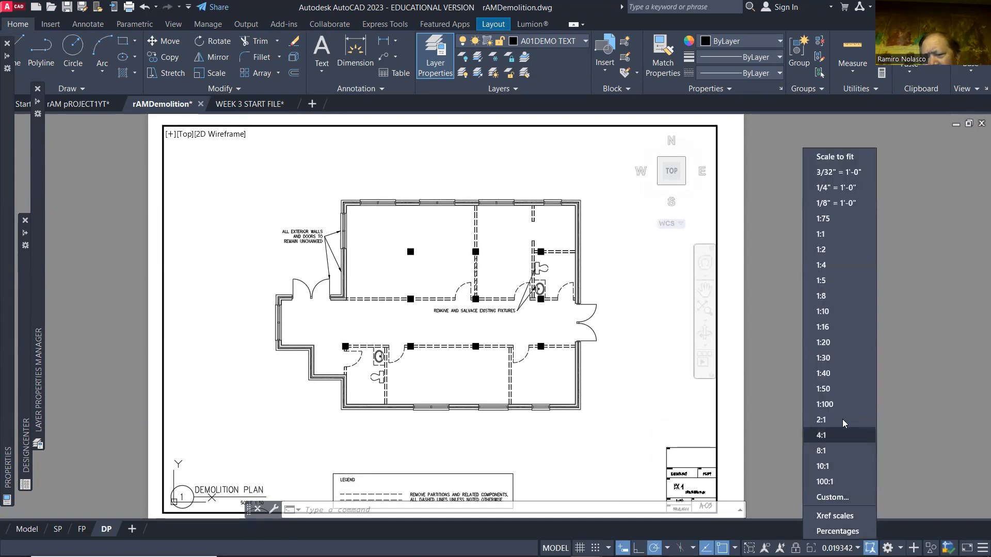
pyautogui.click(841, 389)
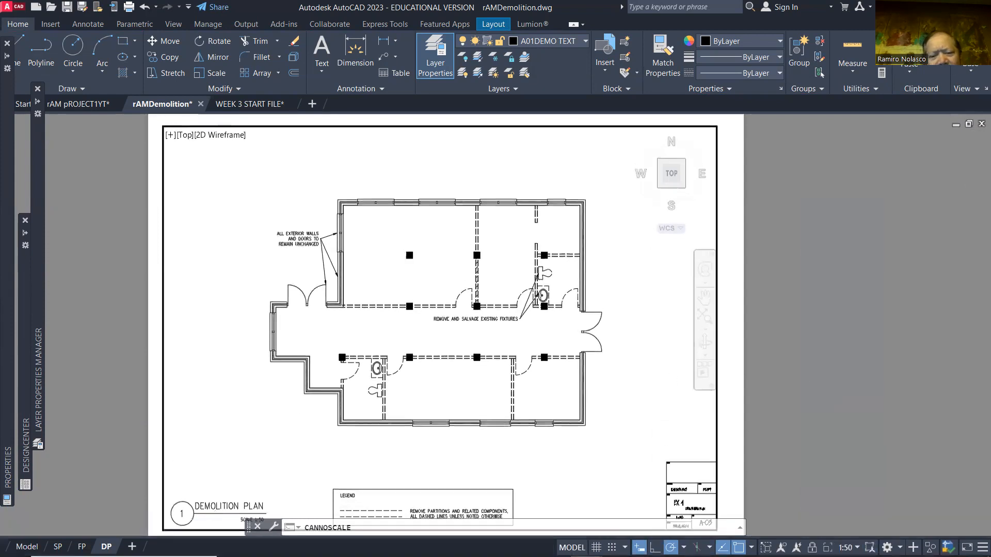
pyautogui.moveTo(621, 391); pyautogui.dragTo(615, 388, button='middle')
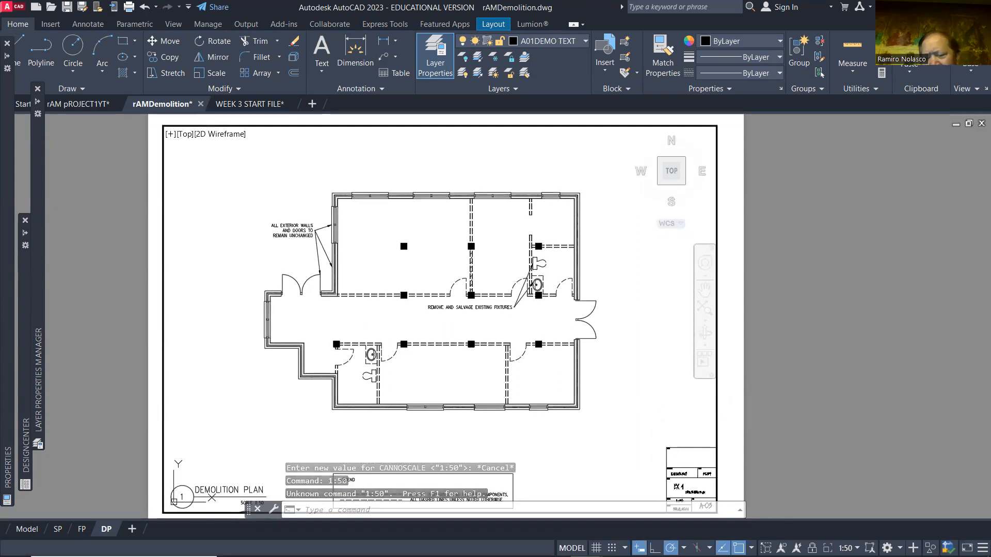